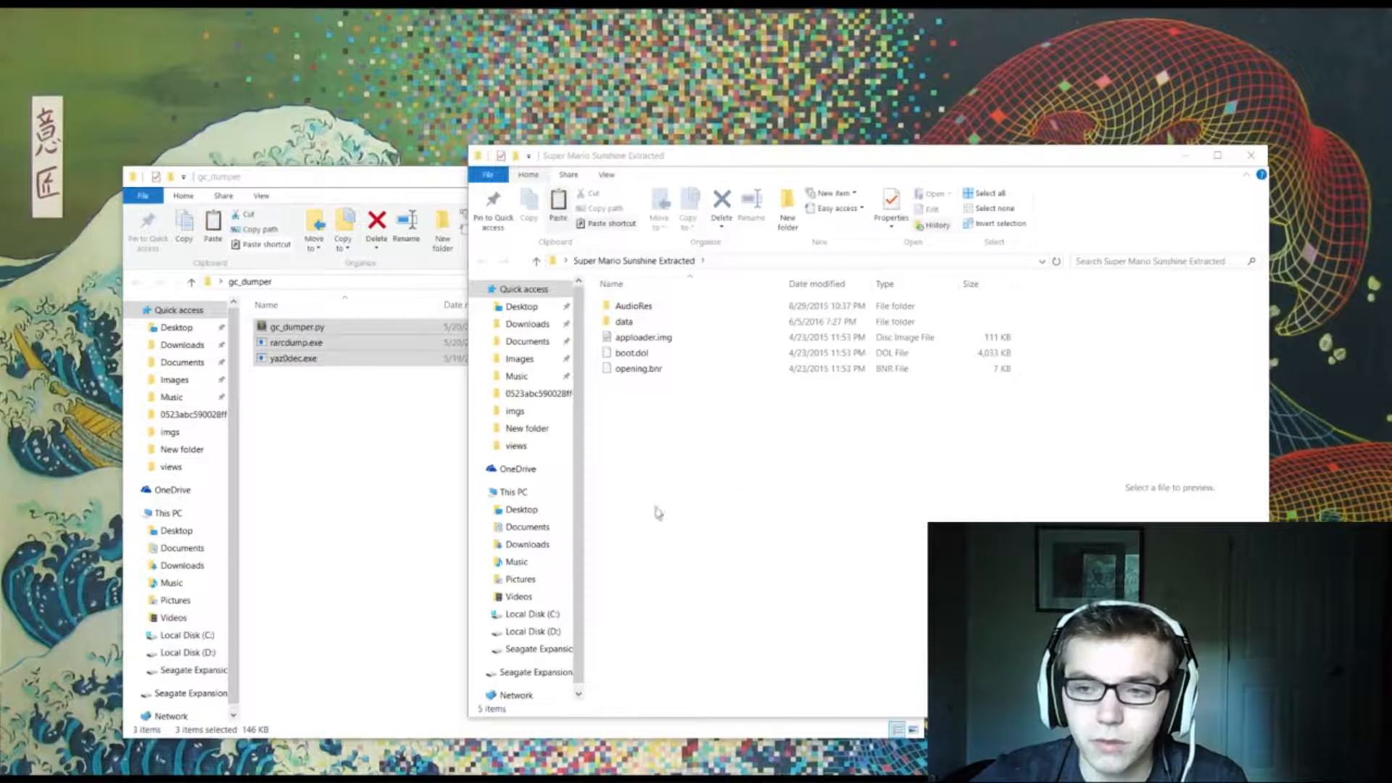
Step: Deselect the files in the gc_dumper tool folder
left_click(340, 439)
Step: Bring the game folder window aside and browse into data > scene
left_click(989, 487)
left_click_drag(829, 162, 918, 182)
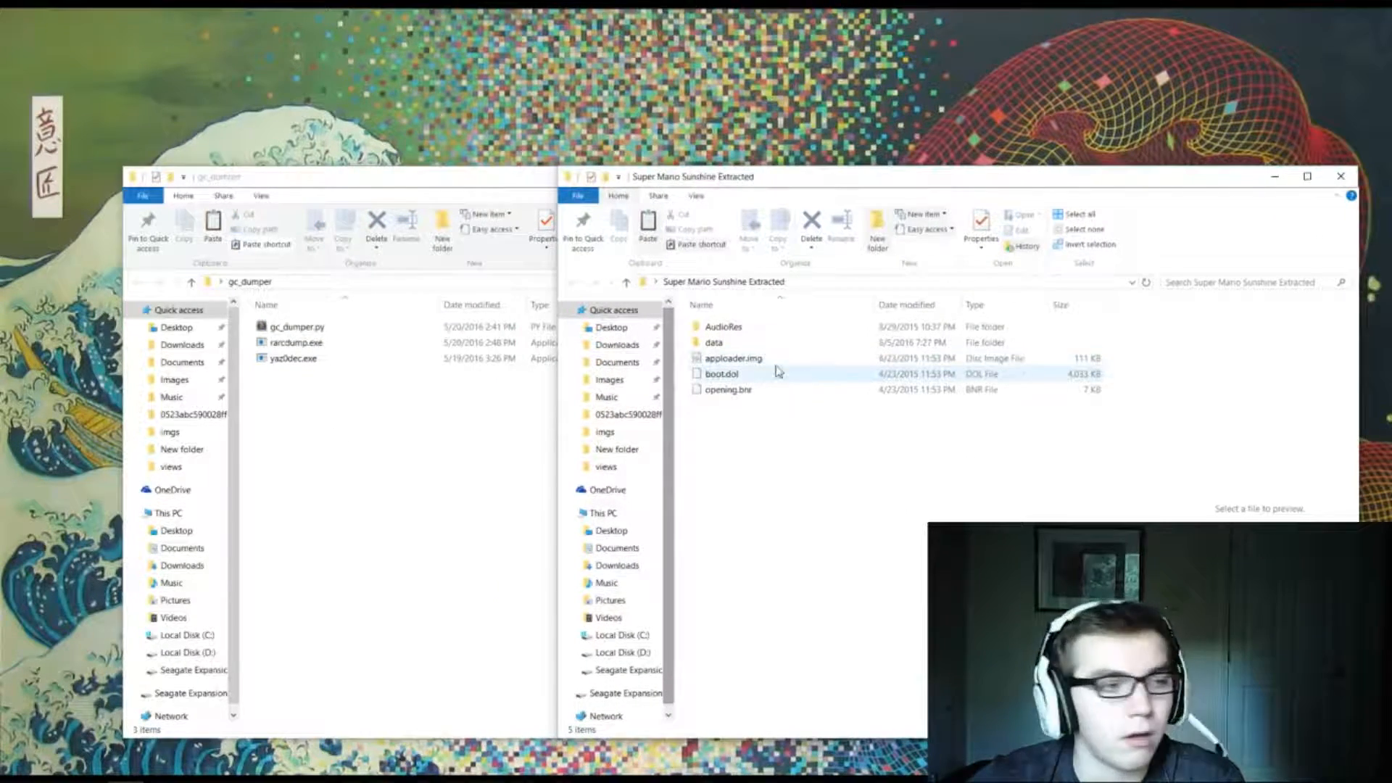
double_click(809, 347)
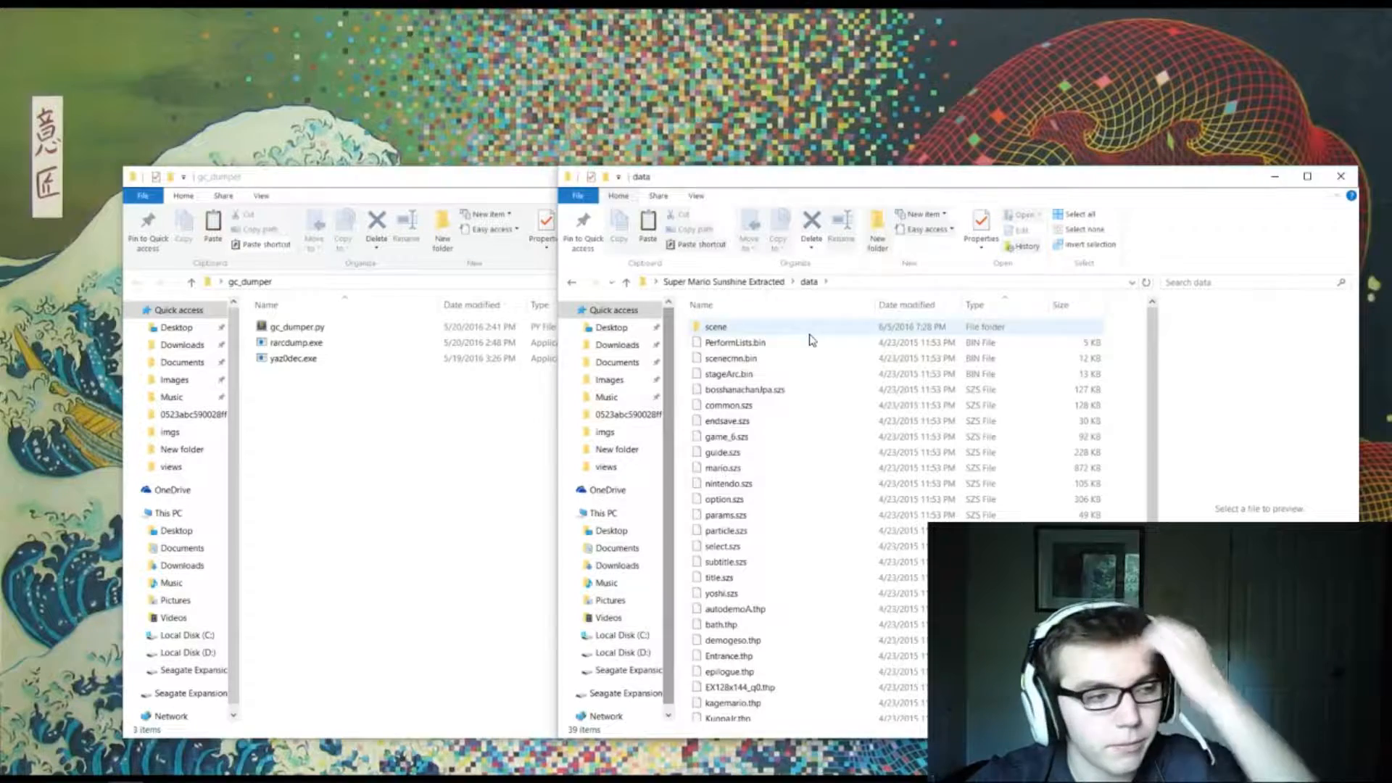
double_click(810, 327)
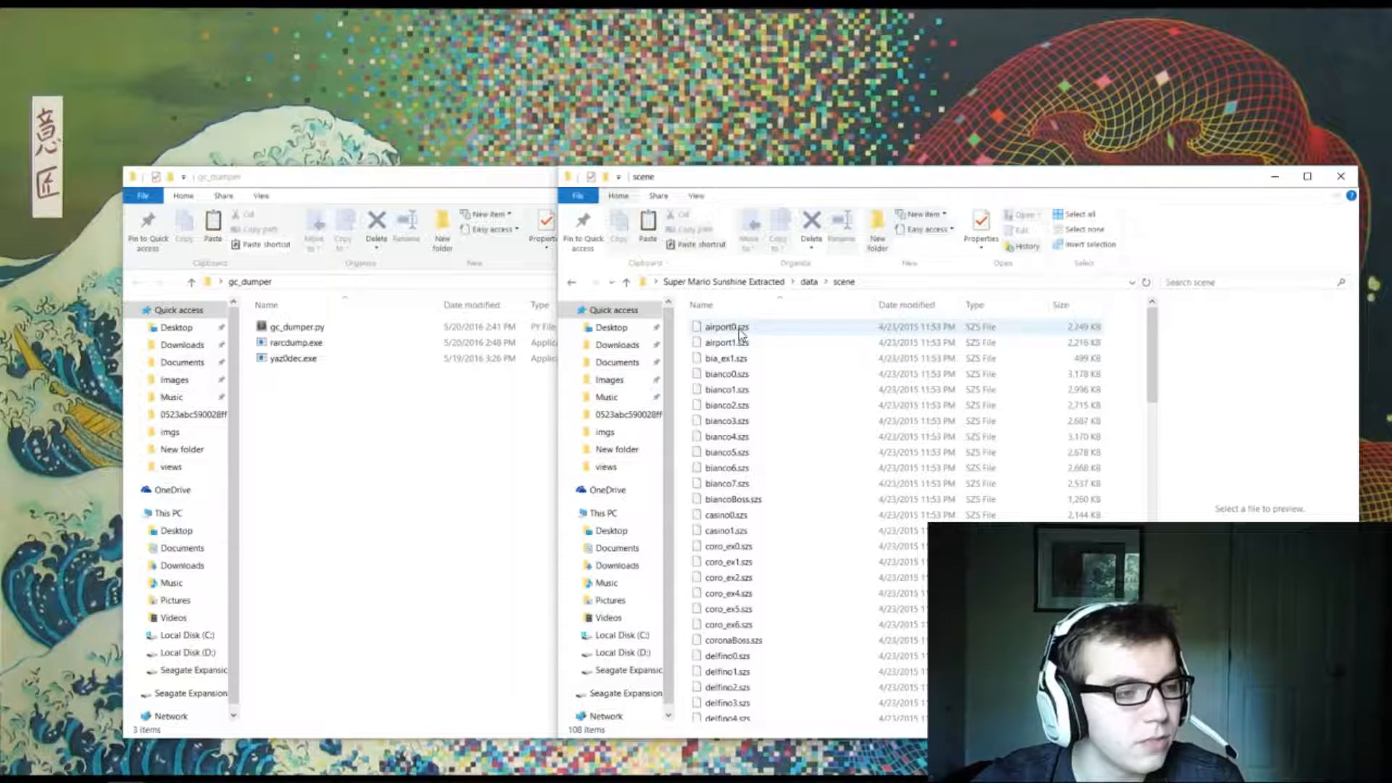
mouse_move(726, 326)
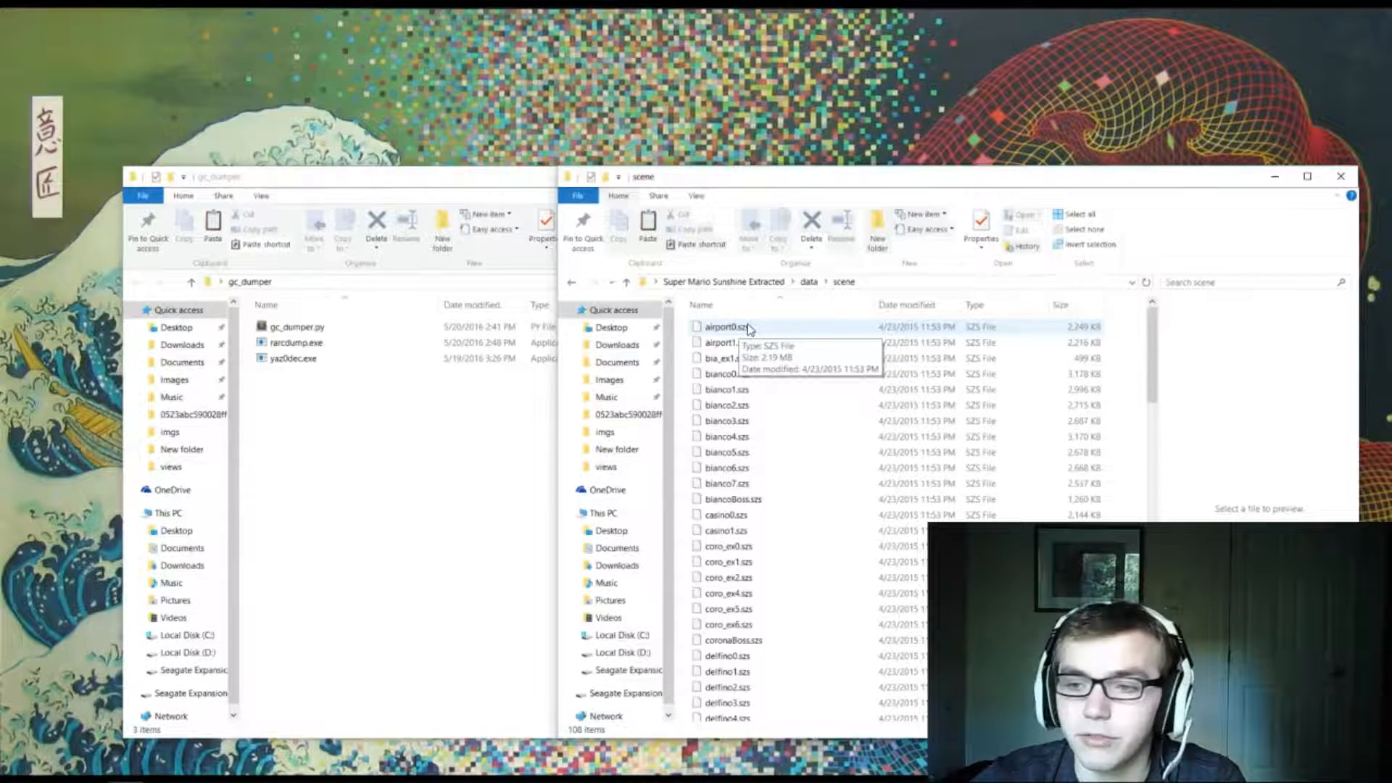
Step: Decompress airport0.szs with yaz0dec.exe, extract the .rarc with rarcdump.exe, and enter airport0.szs 0.rarc_dir
left_click_drag(748, 329, 463, 381)
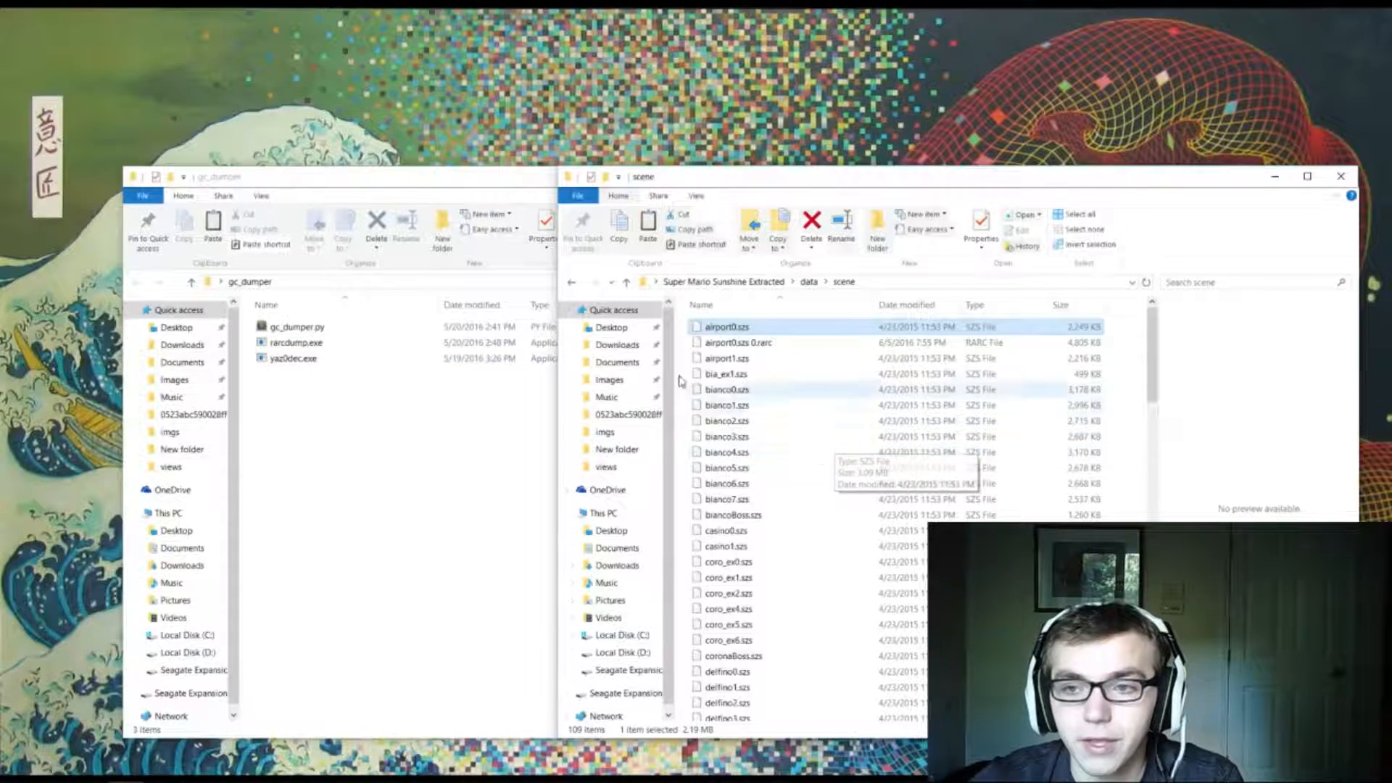
left_click(740, 343)
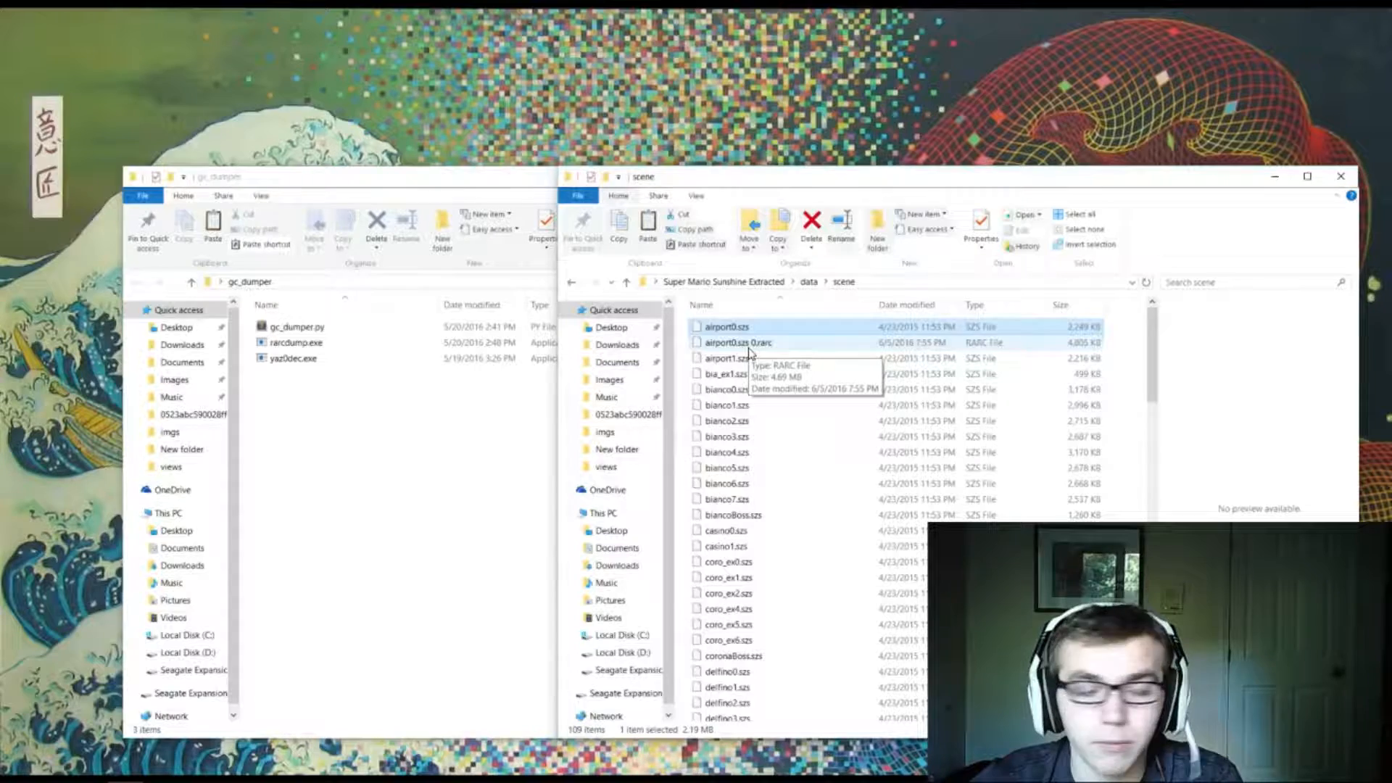
left_click_drag(748, 343, 418, 346)
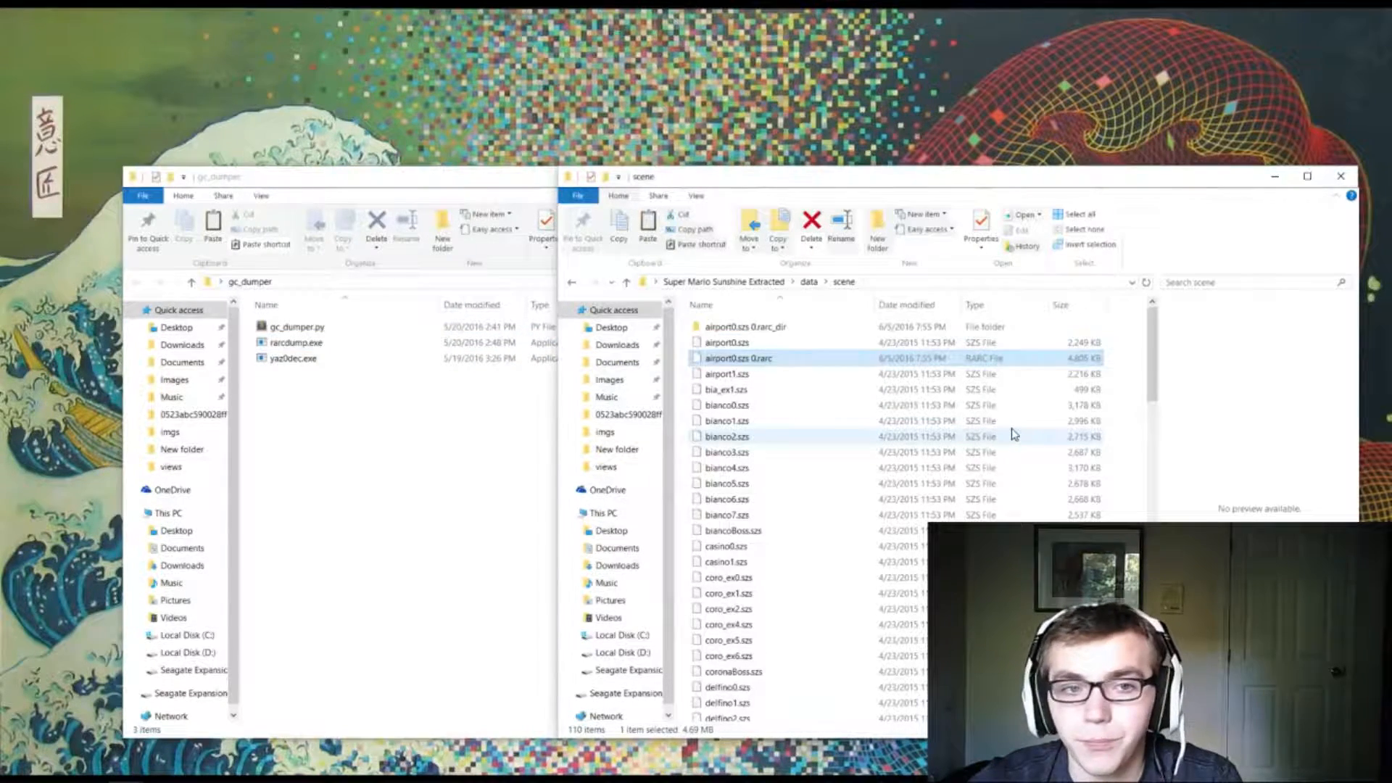
left_click(754, 328)
double_click(754, 329)
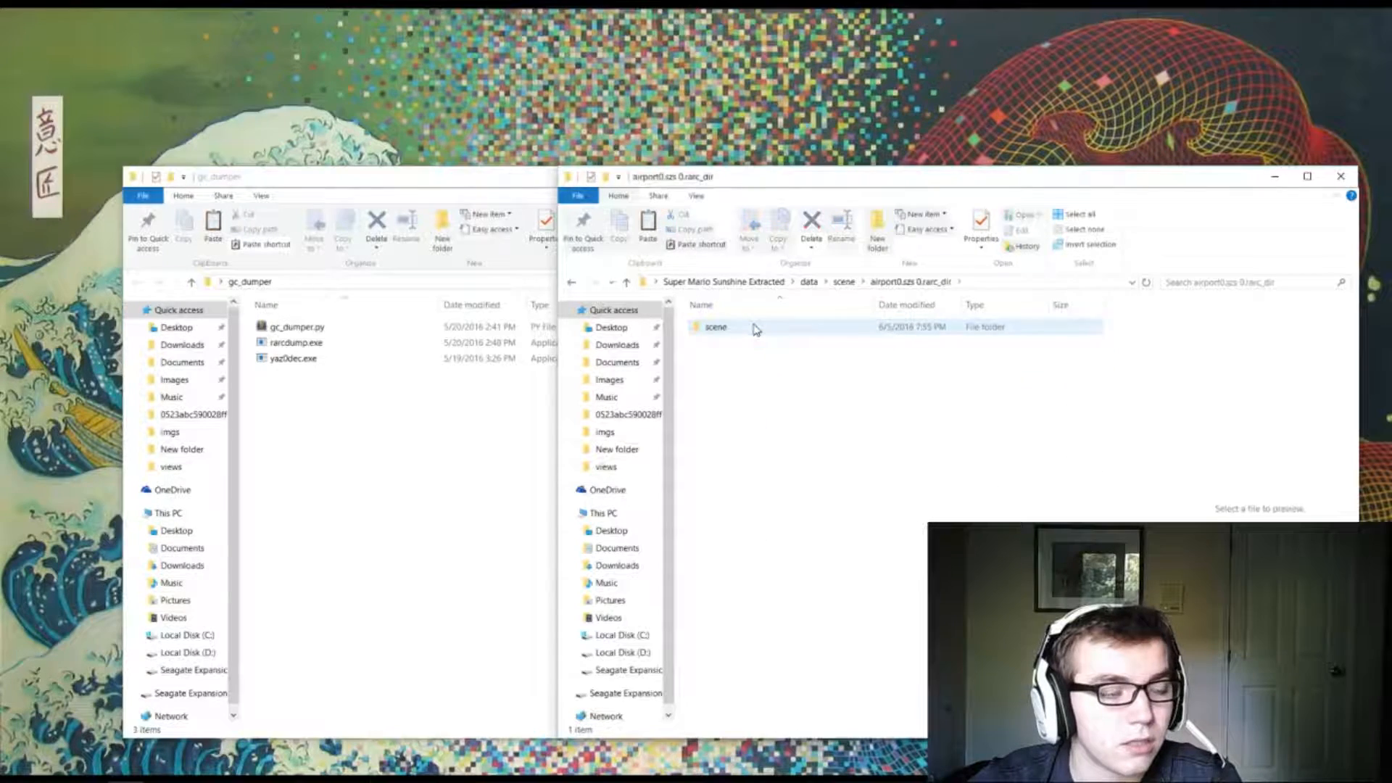
Step: Browse the extracted scene > fish folder, peek into bas, select fisha.bmd, and return to scene
left_click(759, 329)
double_click(762, 331)
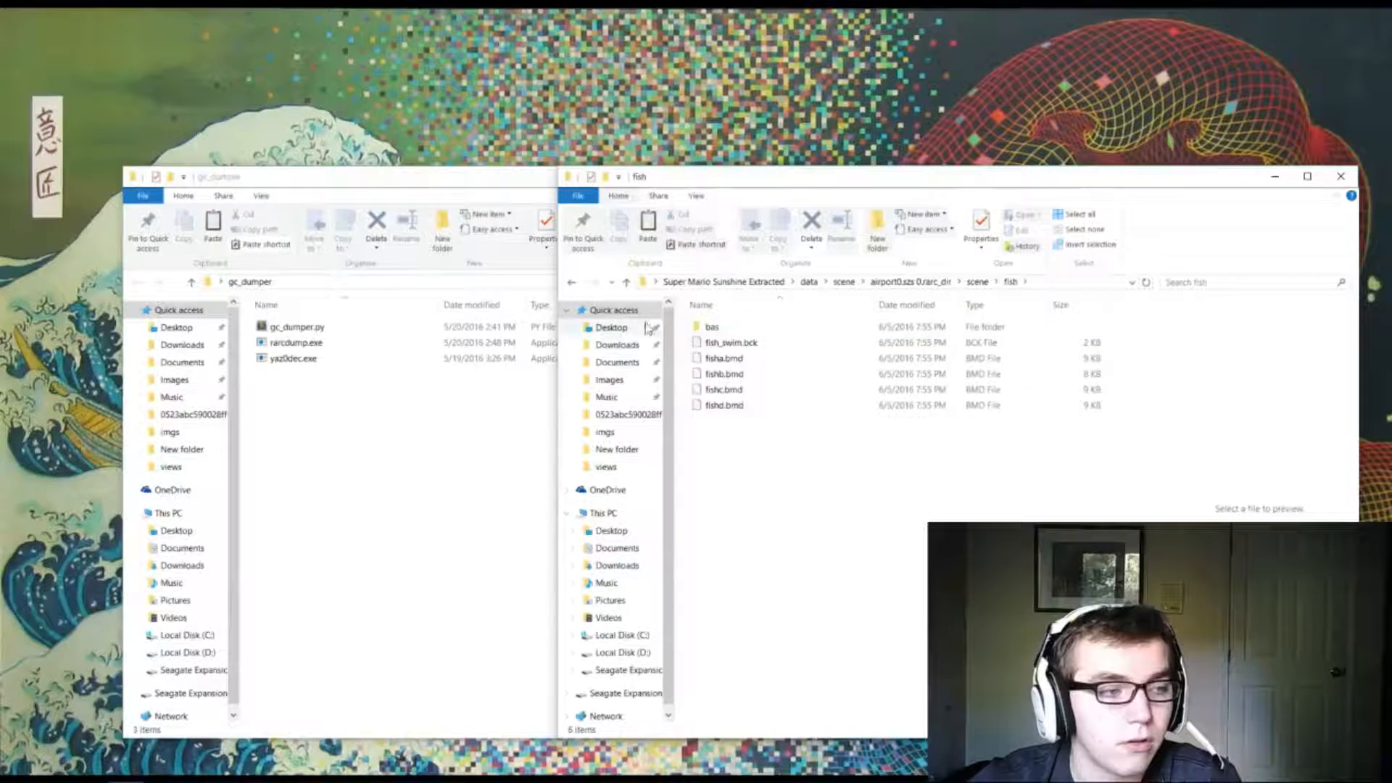
left_click(571, 282)
double_click(761, 331)
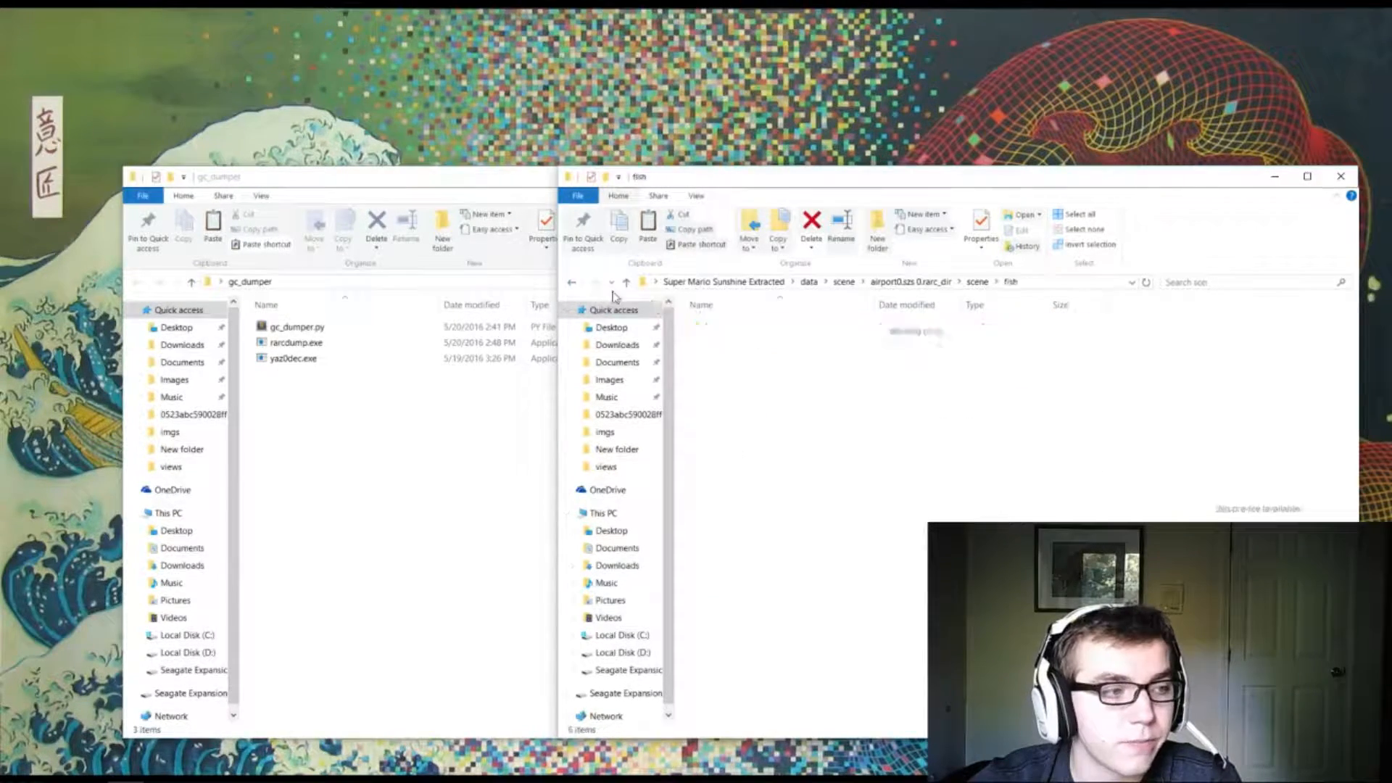
double_click(719, 327)
key("alt+Left")
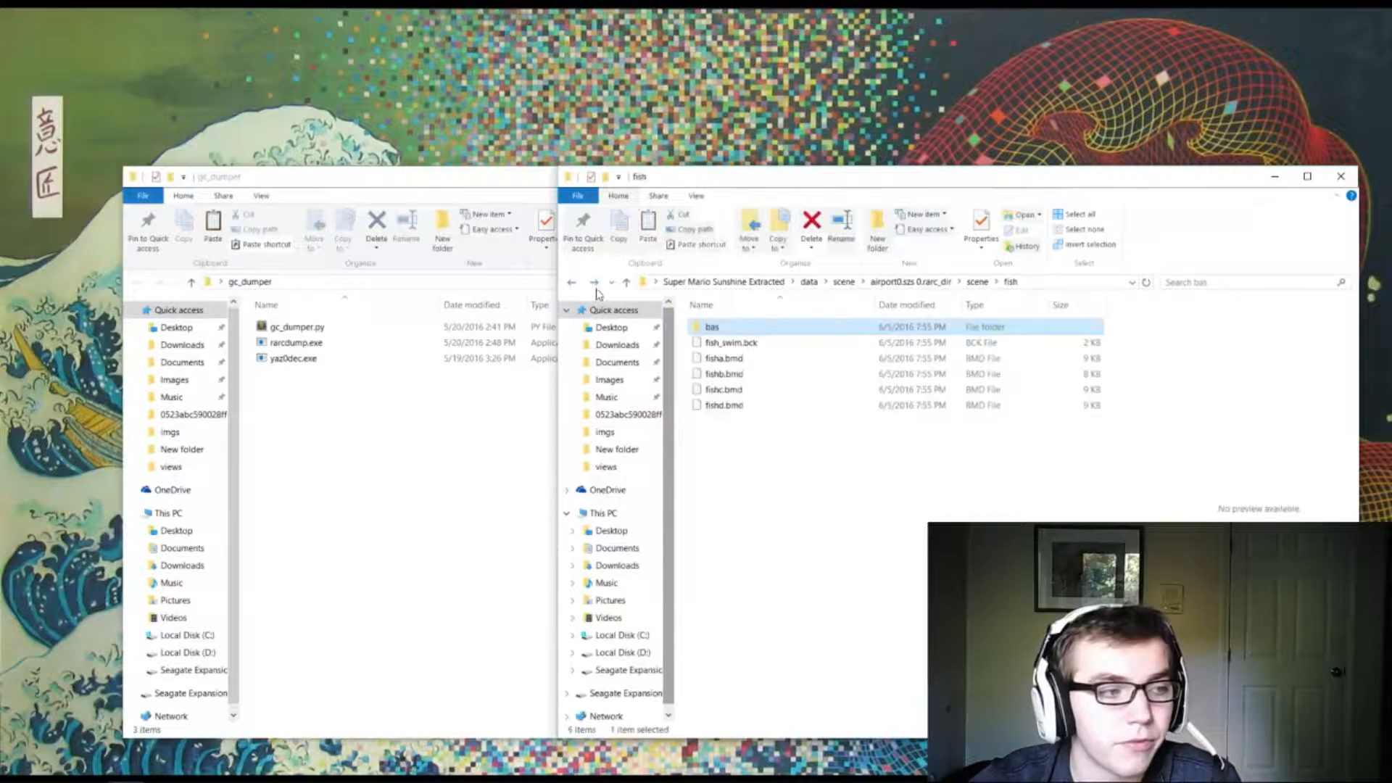
left_click(761, 359)
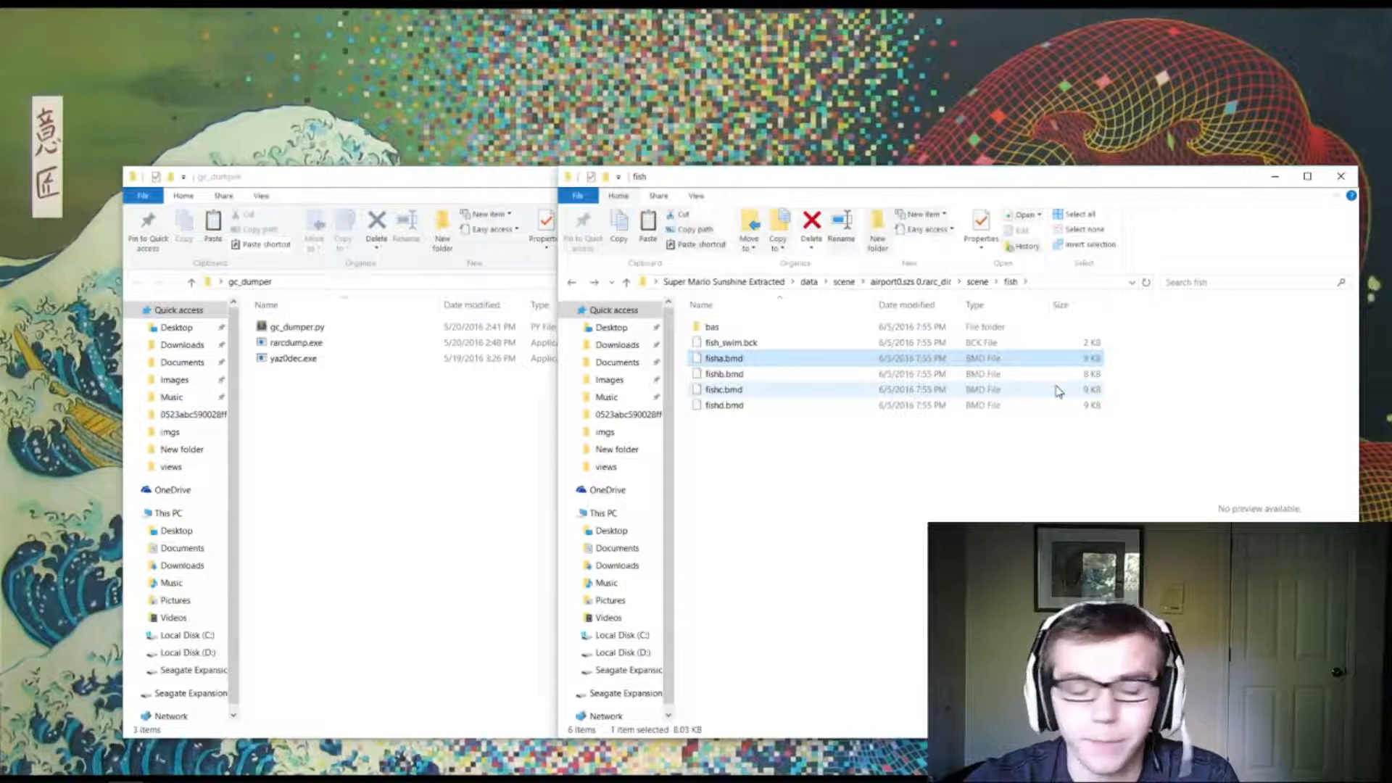
left_click(576, 282)
Step: Browse the gatekeeper folder, then go back up to the game's scene folder
double_click(750, 341)
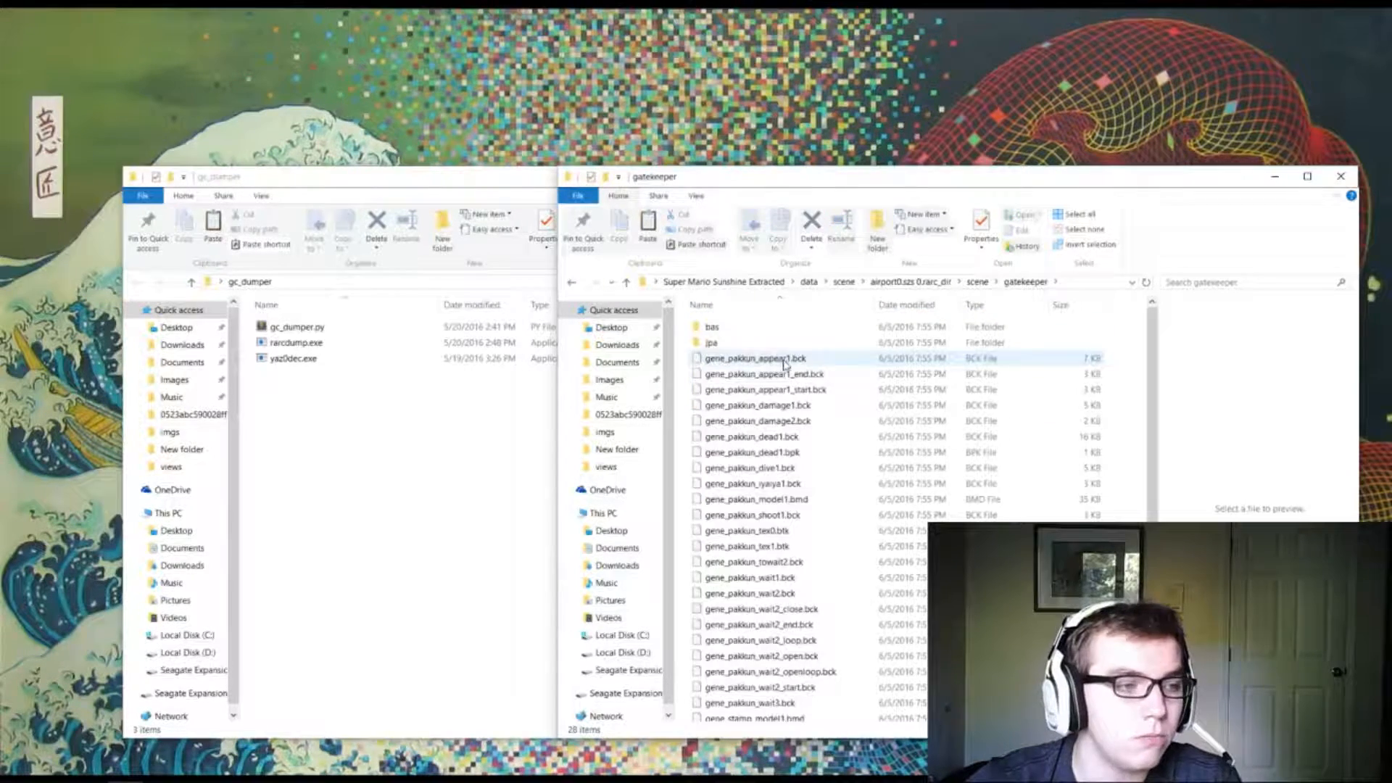
scroll(941, 408, "down", 1)
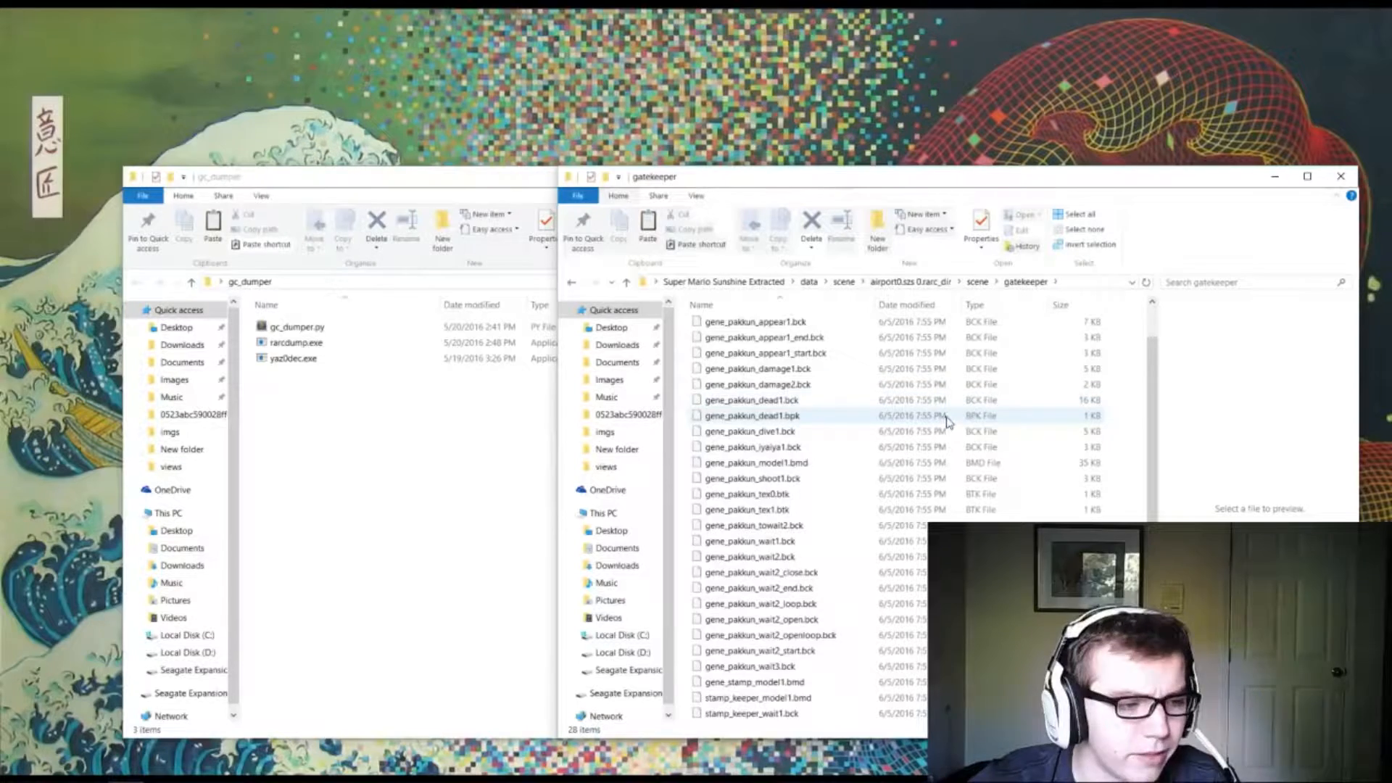
scroll(939, 408, "up", 1)
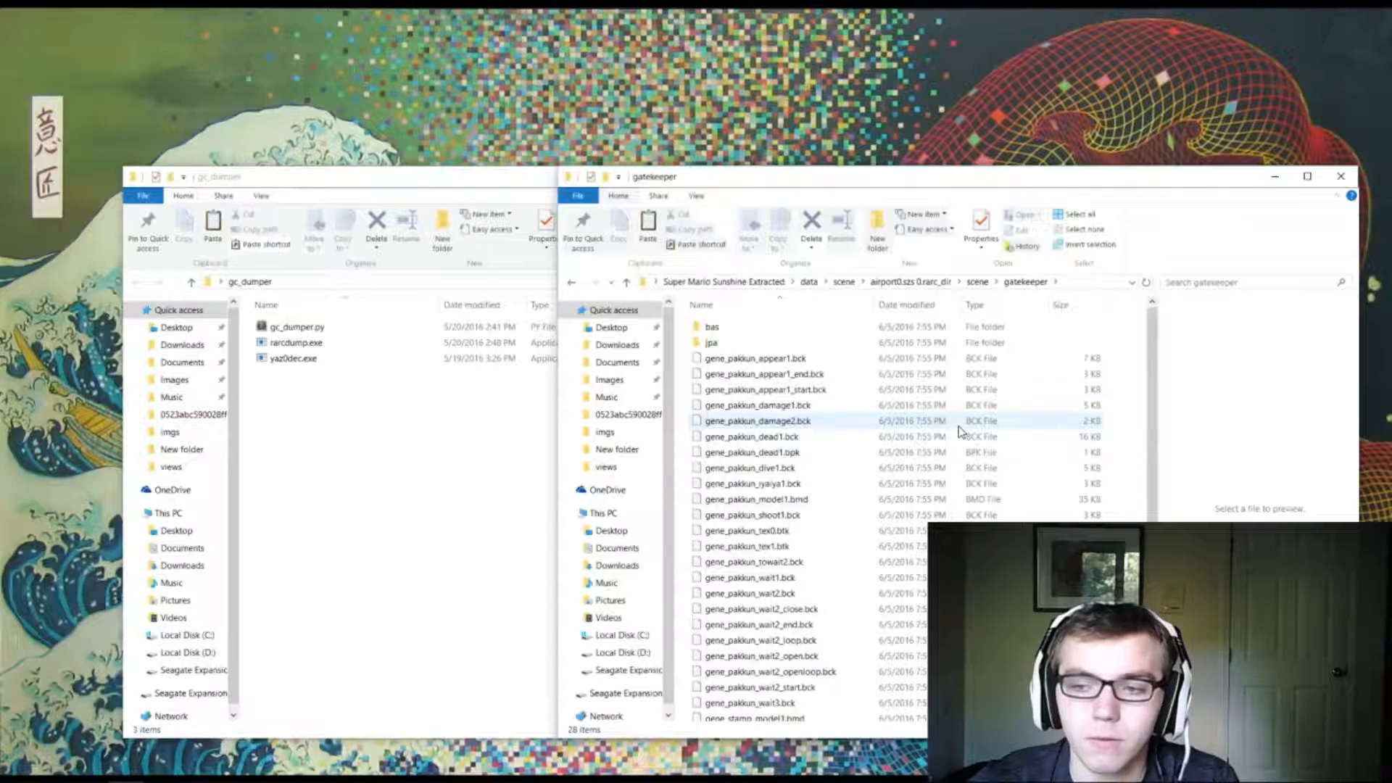
left_click(573, 282)
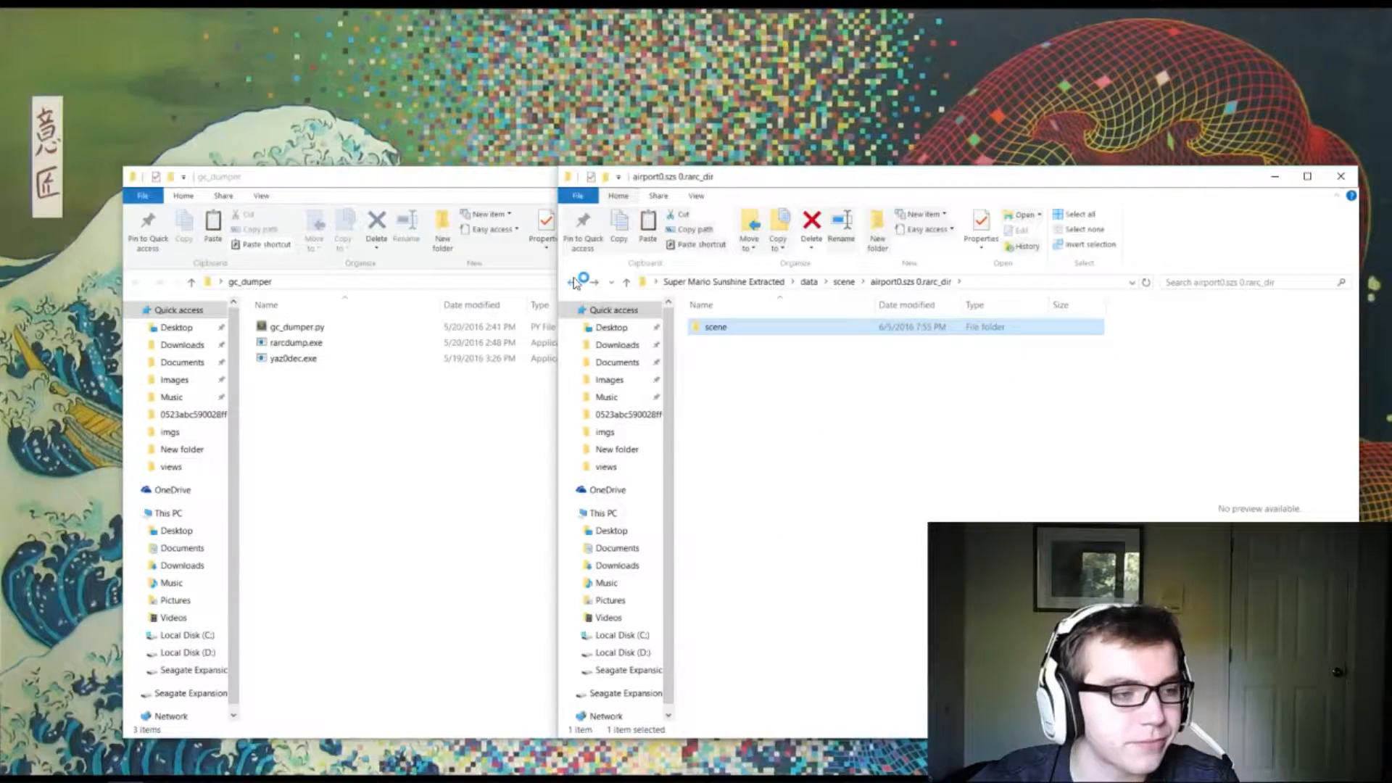
left_click(572, 281)
Step: Decompress airport1.szs with yaz0dec.exe and extract airport1.szs 0.rarc with rarcdump.exe
left_click(740, 358)
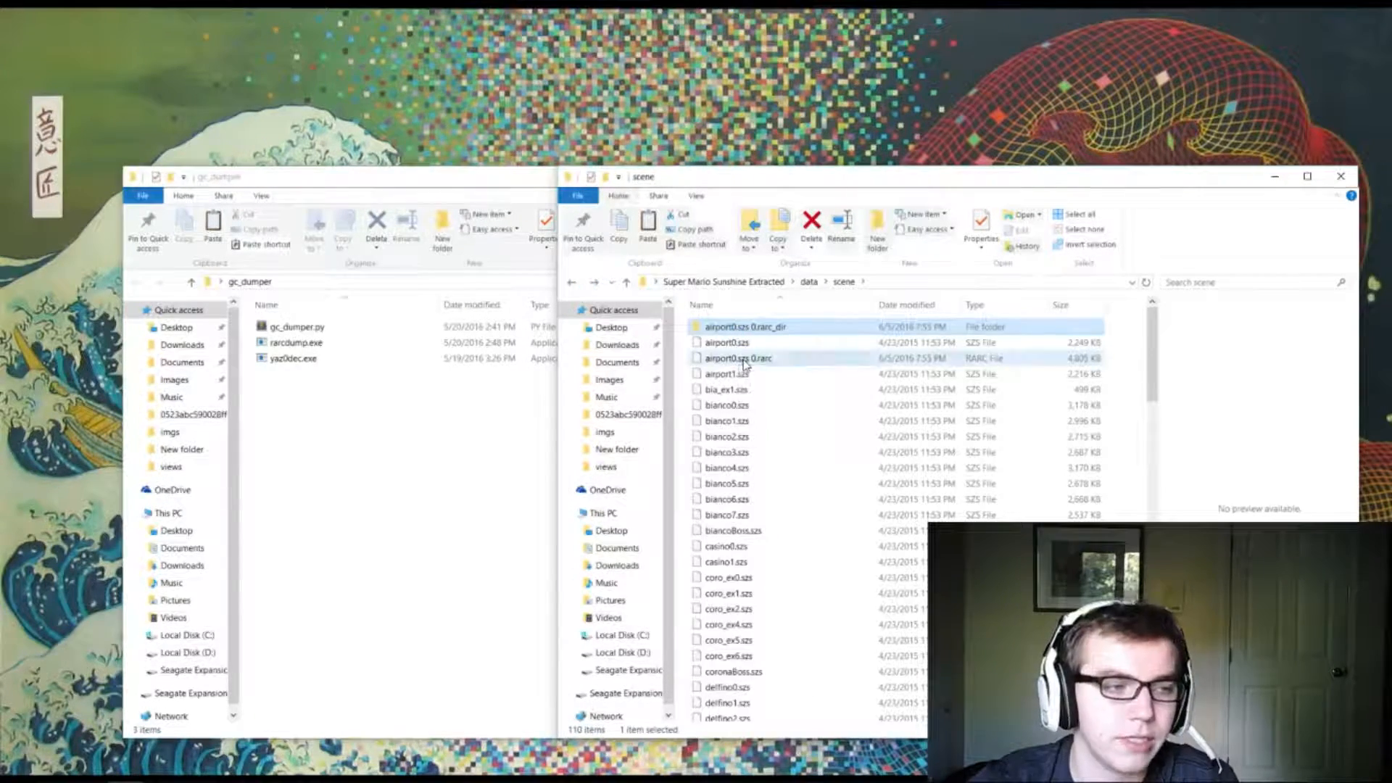
left_click(727, 374)
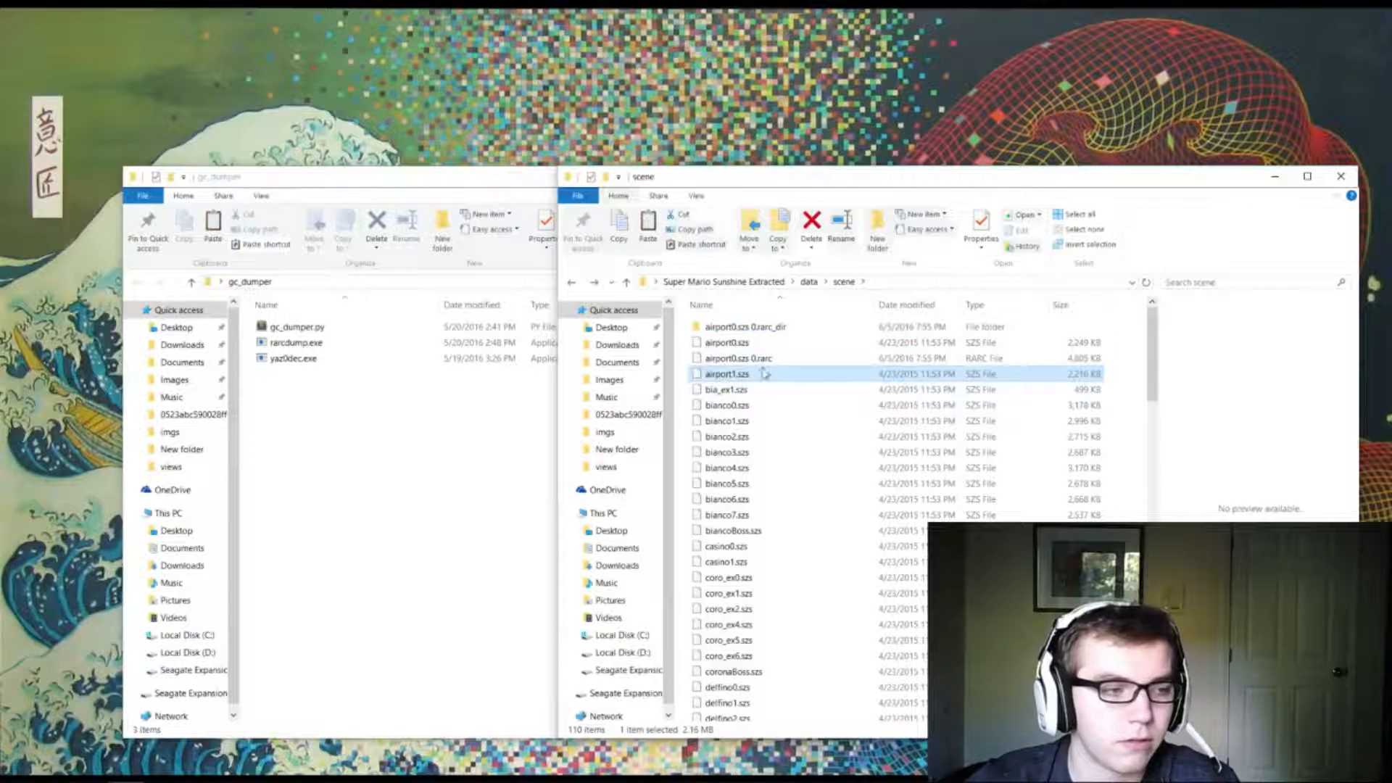
left_click_drag(763, 374, 293, 359)
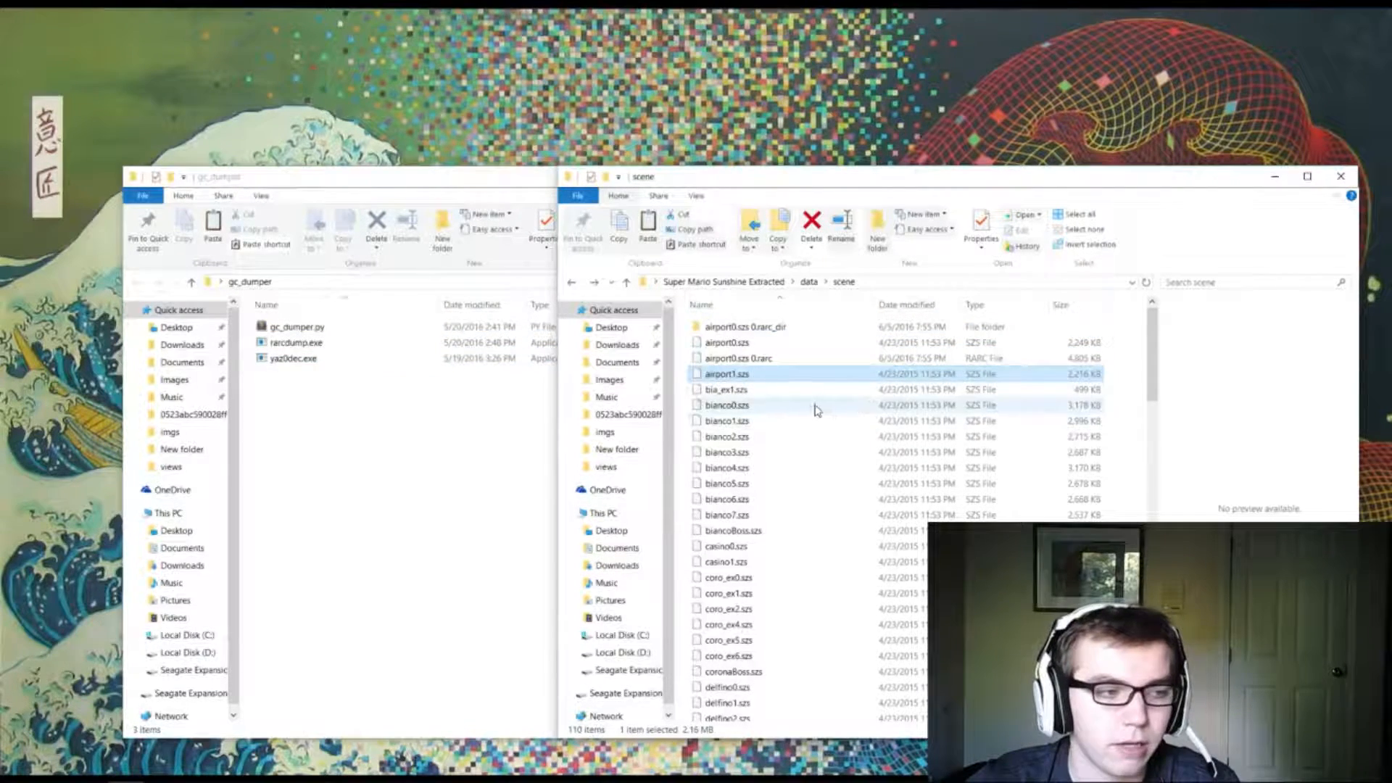
left_click_drag(739, 390, 400, 342)
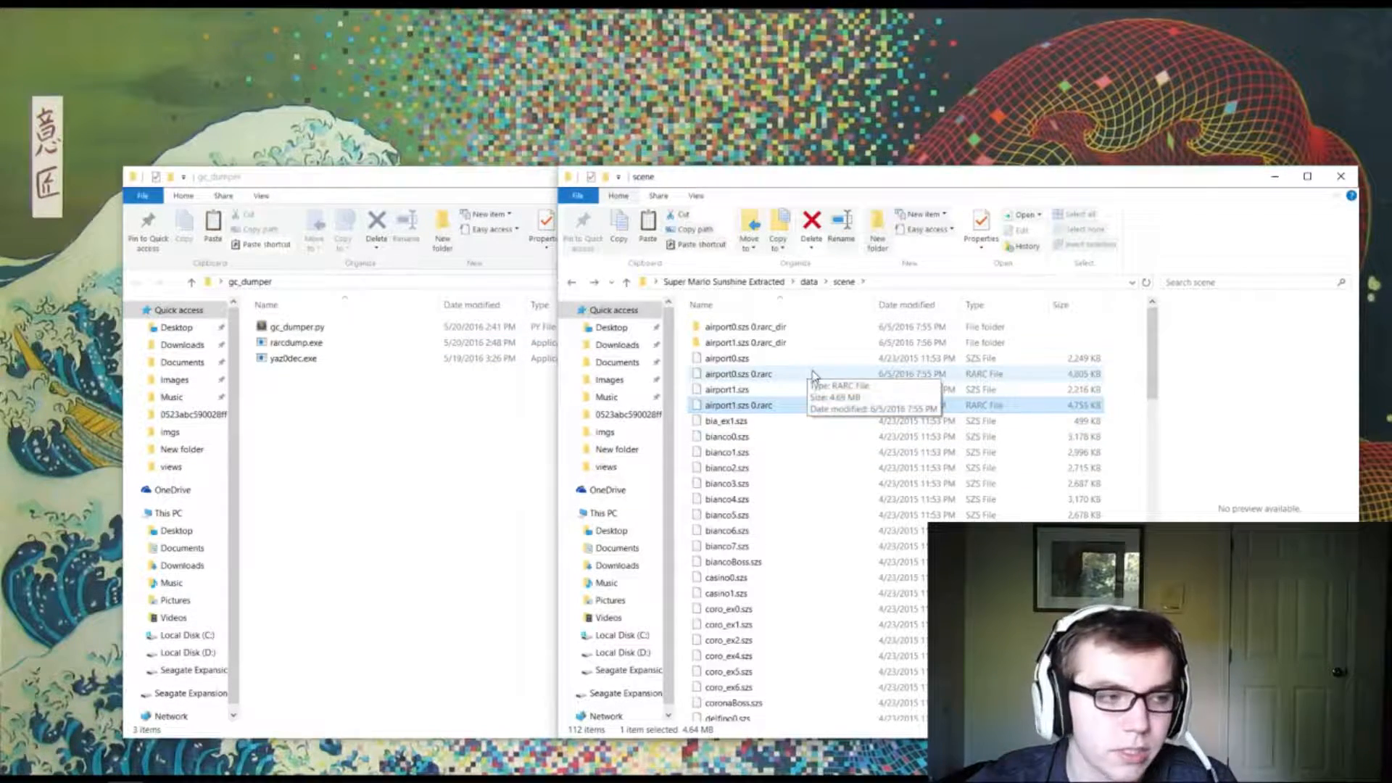
Step: Delete the four extracted .rarc files and .rarc_dir folders from the scene folder
left_click(761, 375, "ctrl")
left_click(762, 343, "ctrl")
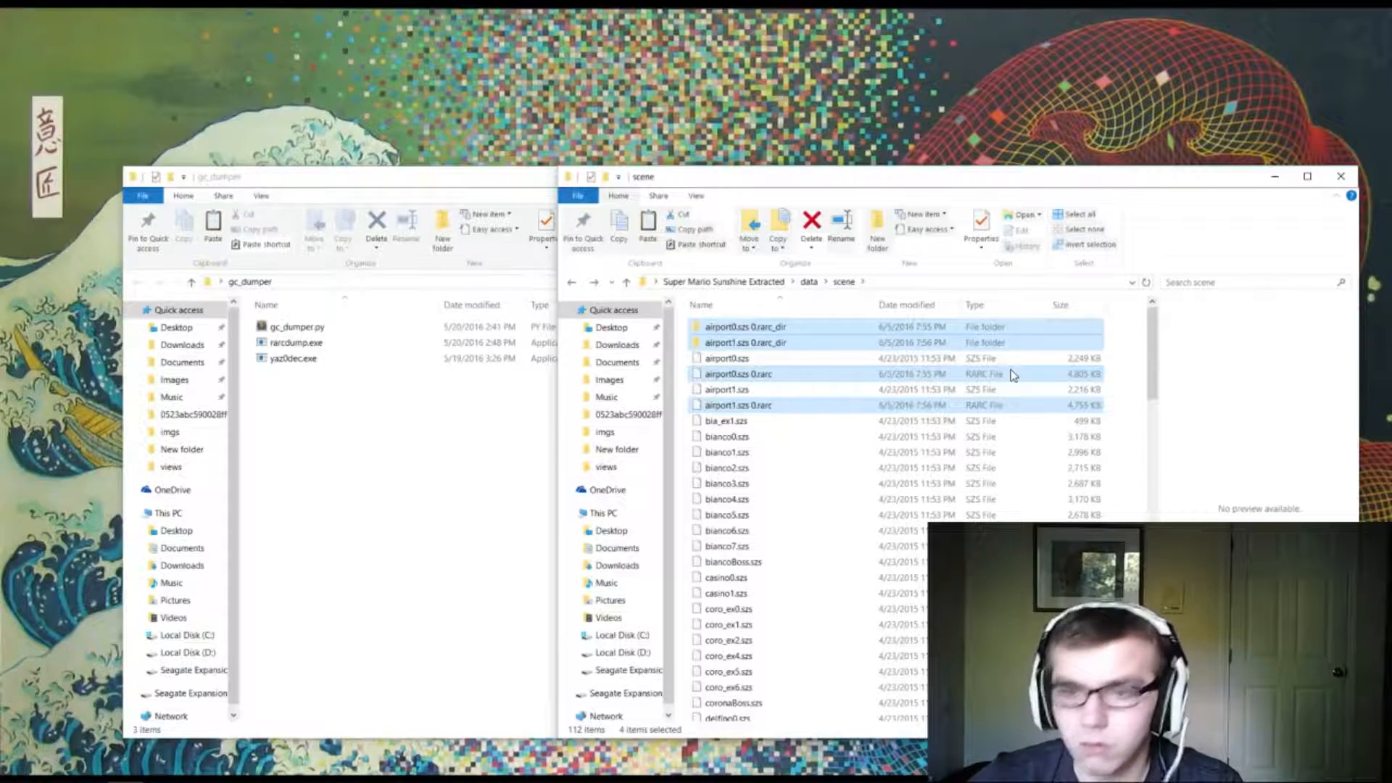
key("Delete")
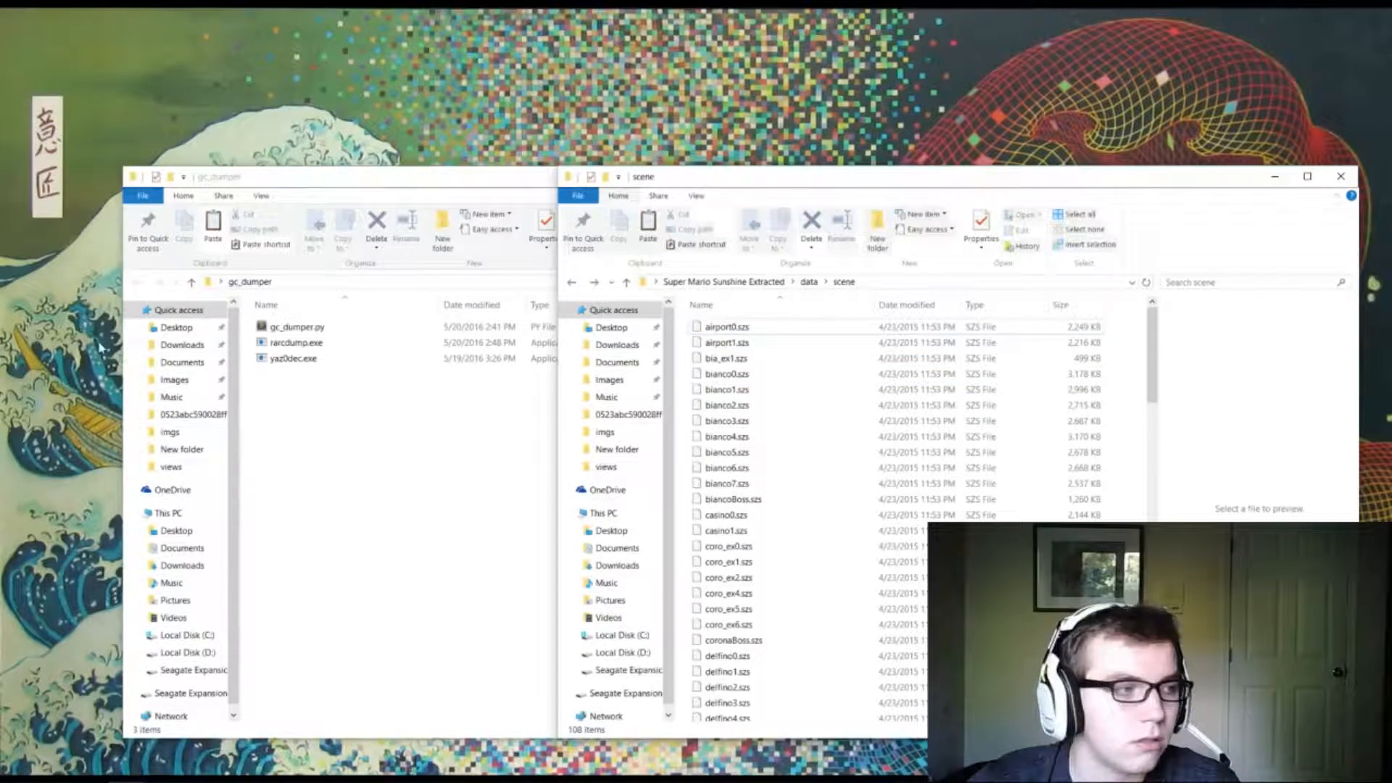
left_click(294, 326)
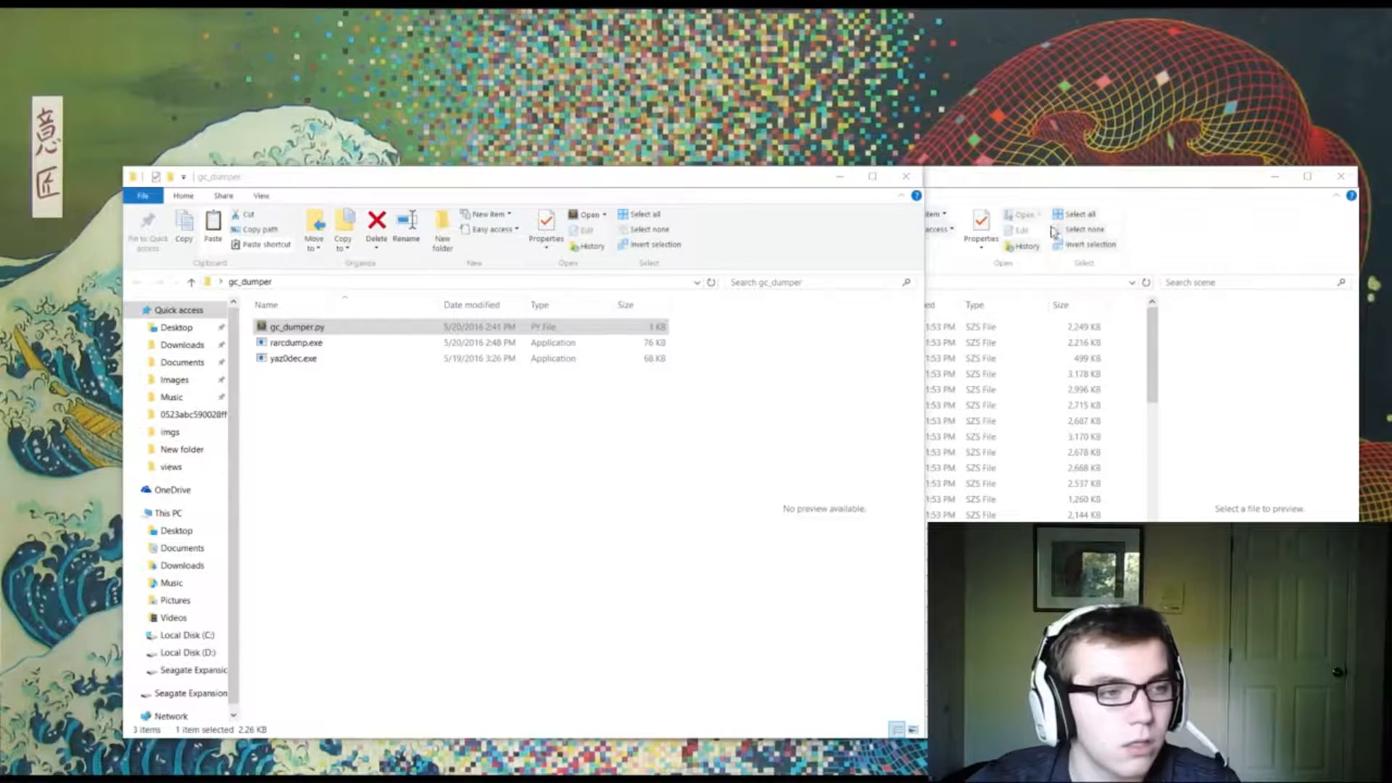
Step: Show gc_dumper.py in Sublime Text snapped to the left half of the screen
key("alt+Tab")
left_click(1122, 347)
left_click(1155, 326)
left_click_drag(1154, 326, 5, 217)
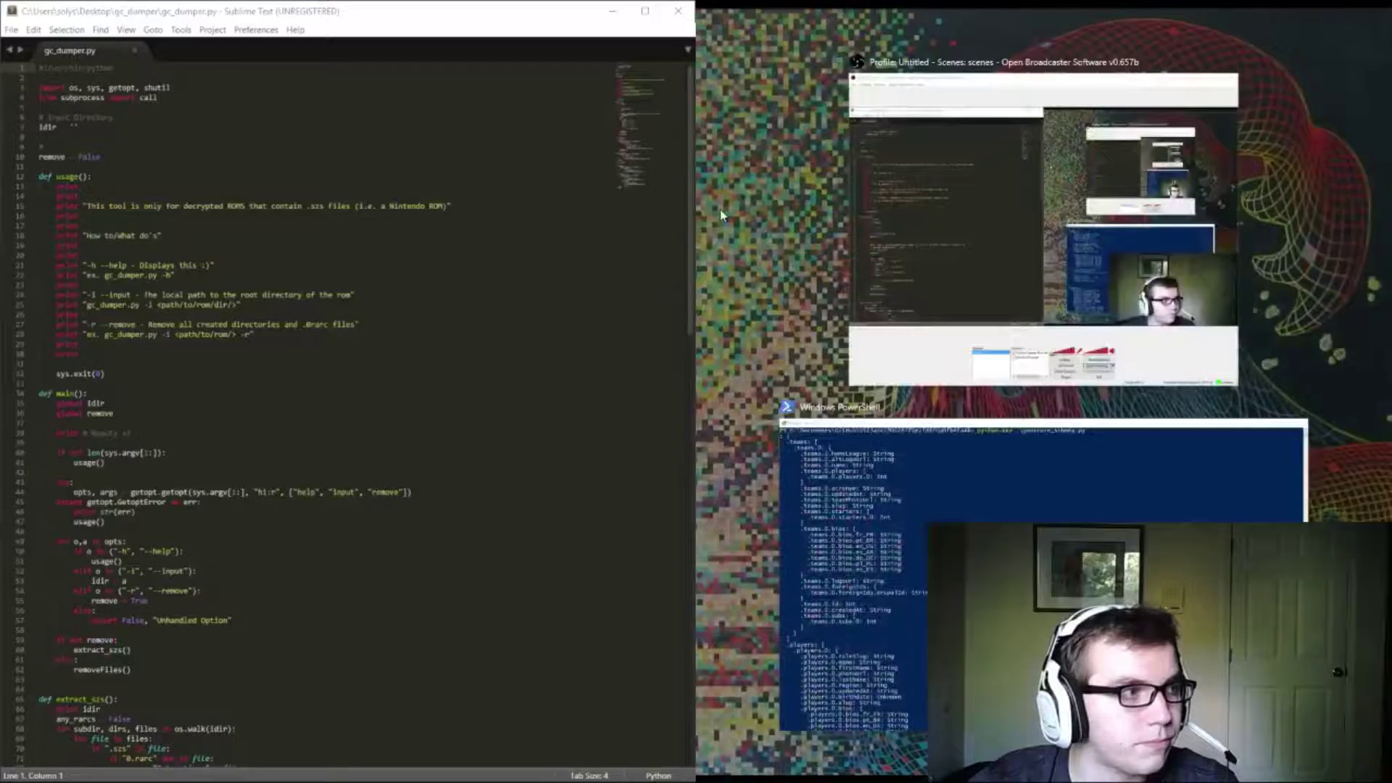
left_click(721, 215)
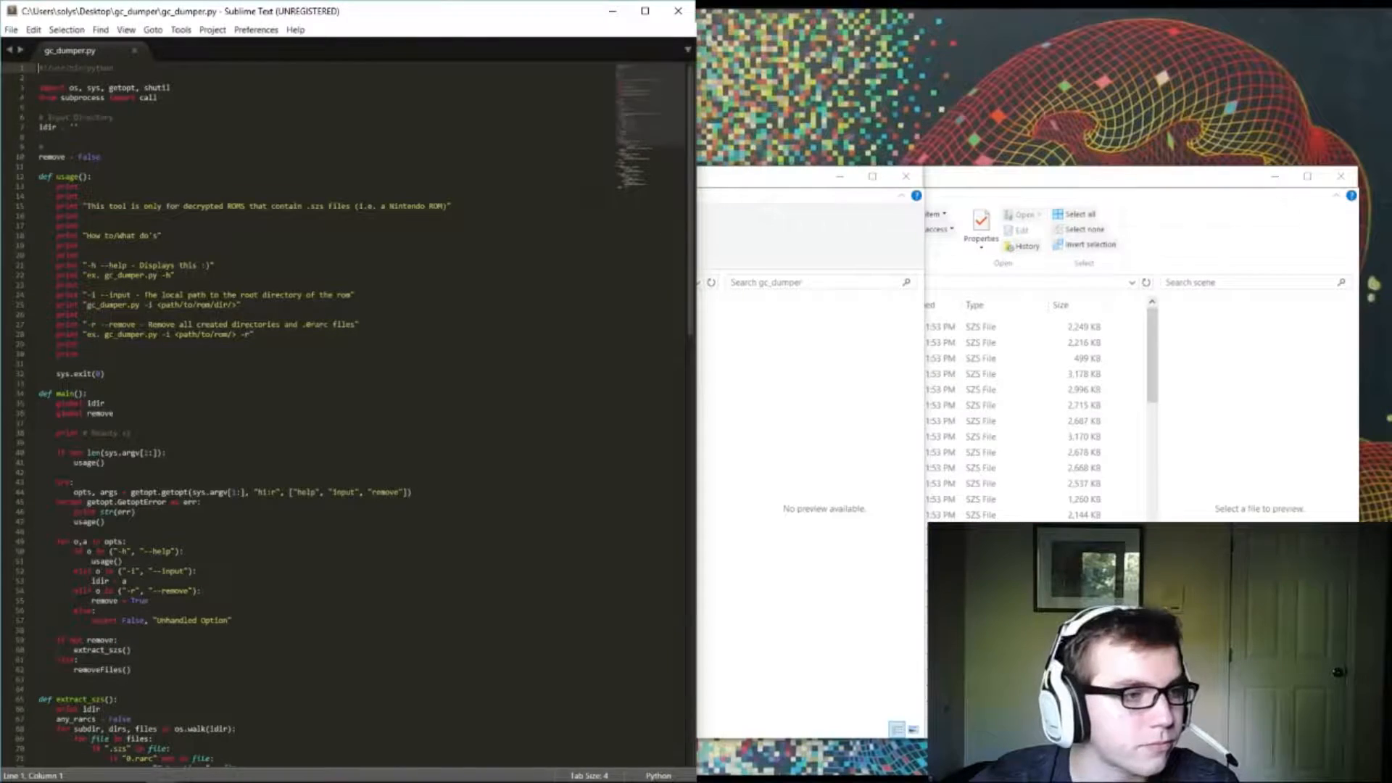
scroll(326, 436, "down", 5)
scroll(327, 435, "down", 5)
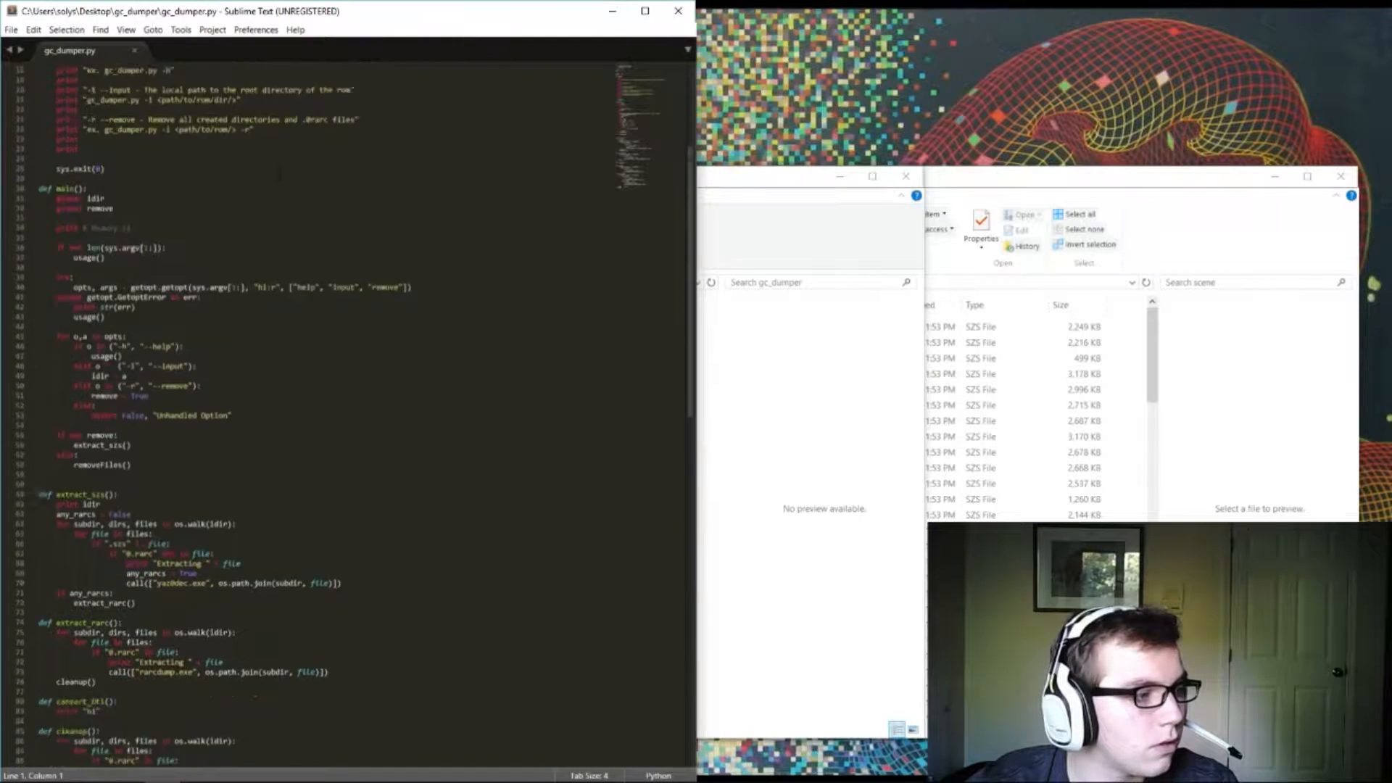
scroll(326, 435, "down", 5)
scroll(326, 436, "down", 5)
scroll(327, 435, "up", 5)
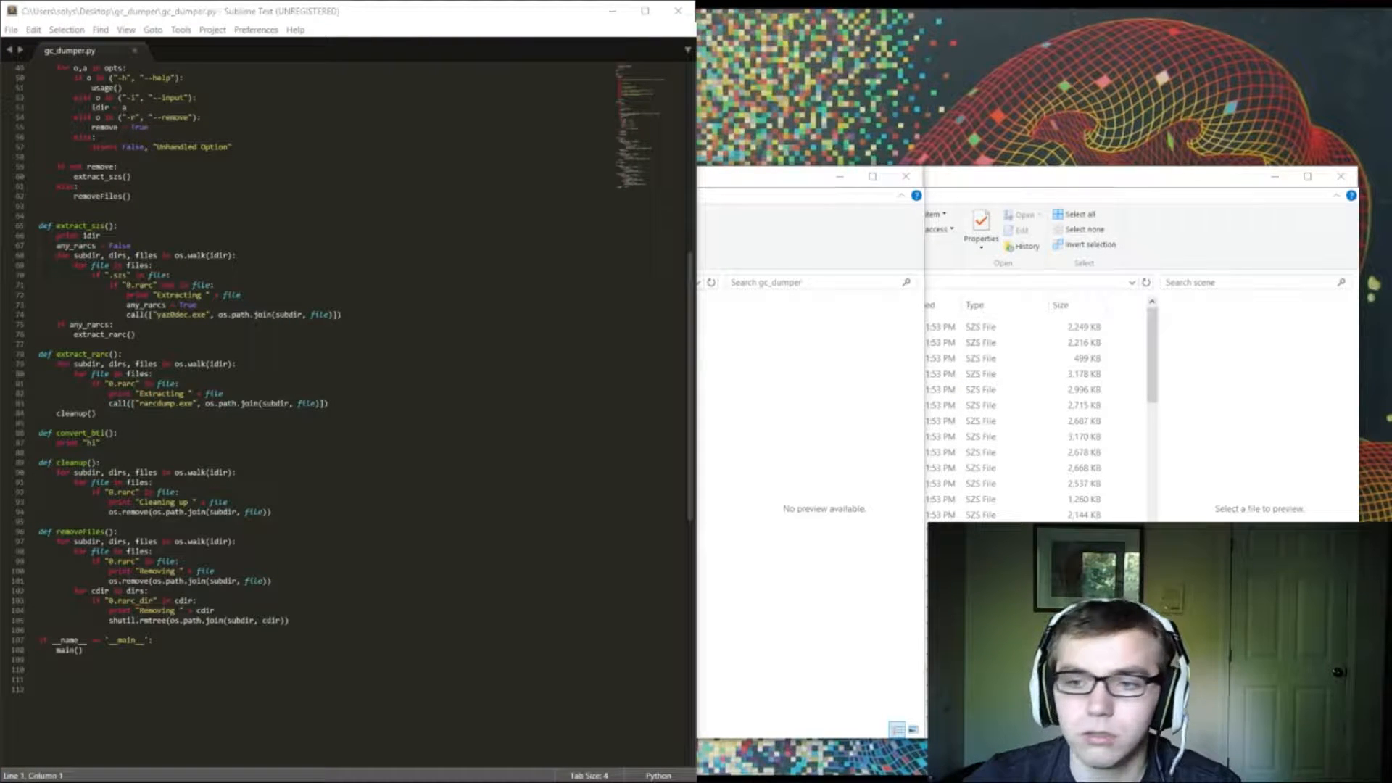
left_click(998, 237)
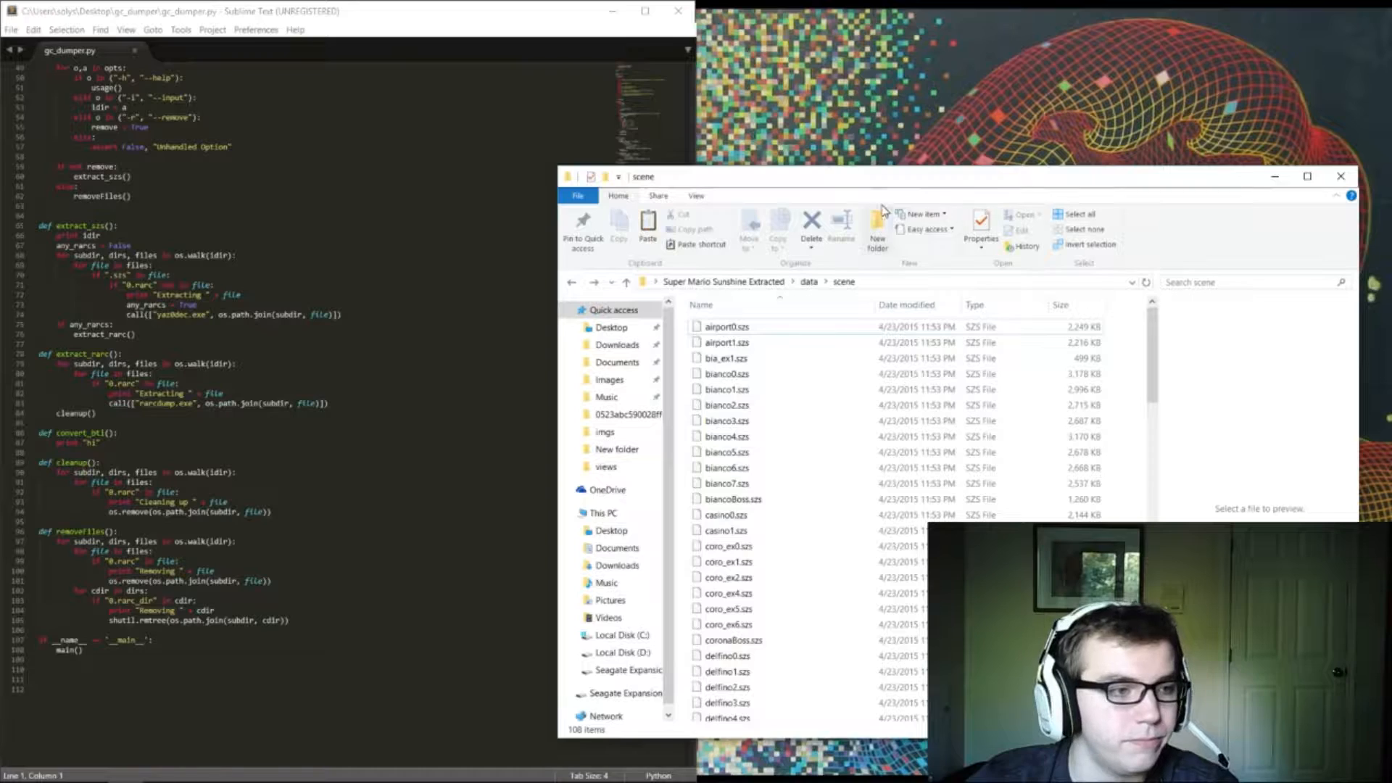
Step: Bring up a PowerShell window, snap it to the left half and clear its output
left_click_drag(905, 187, 1391, 196)
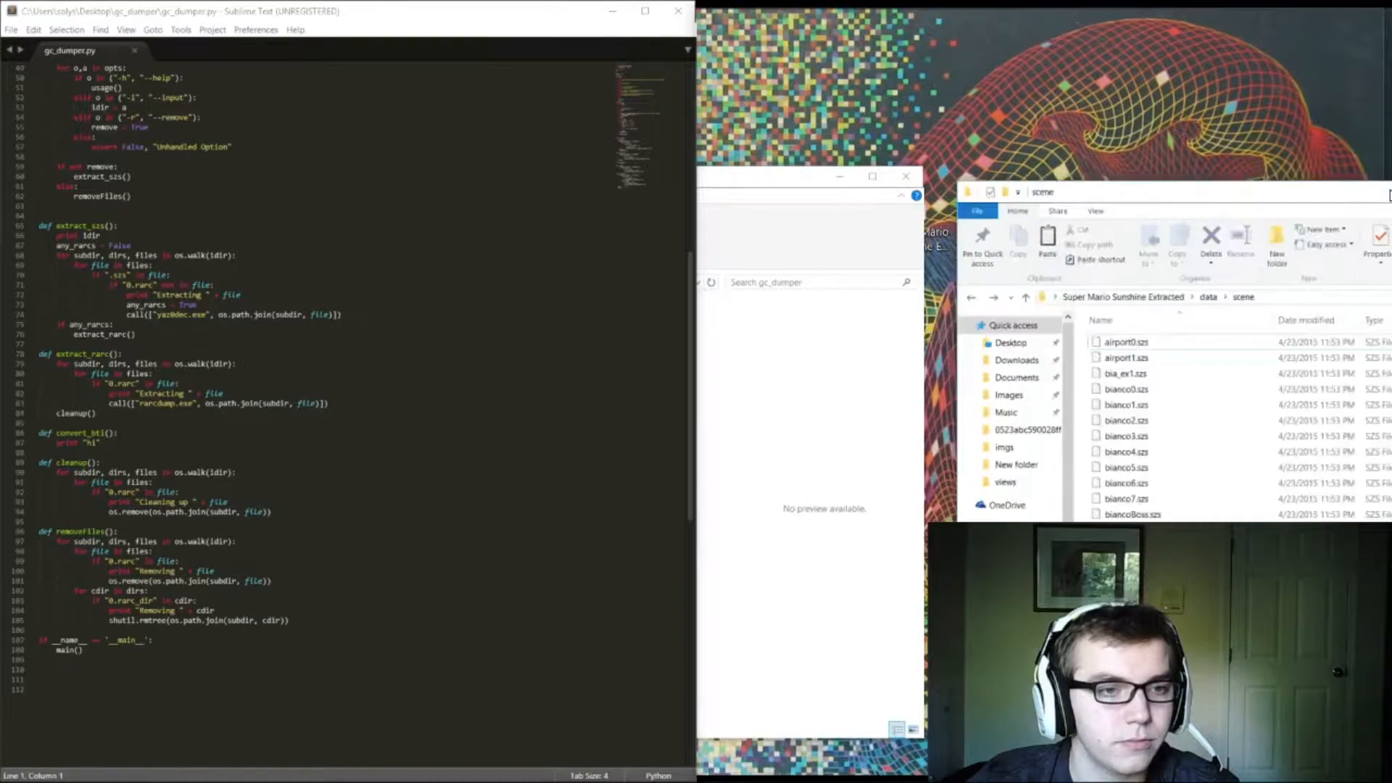
key("super+2")
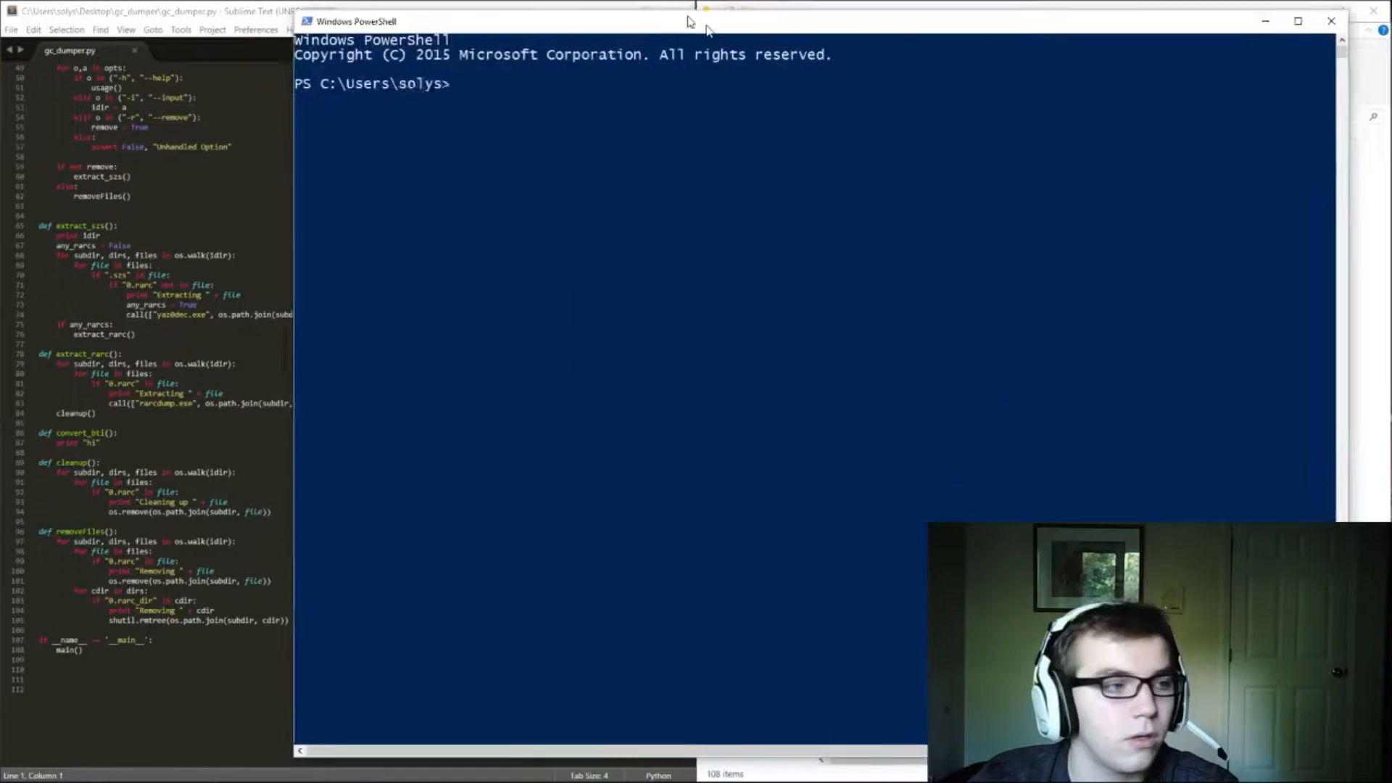
left_click_drag(978, 28, 1005, 241)
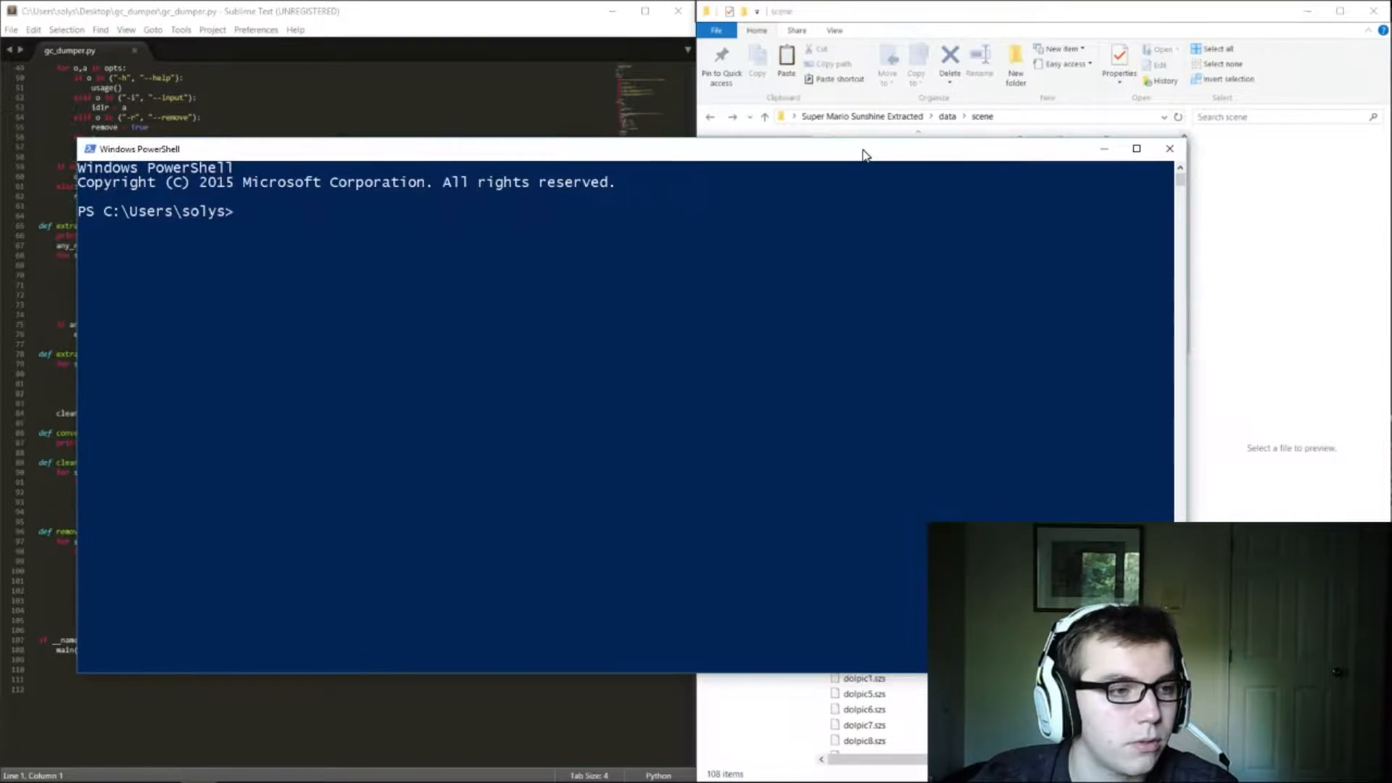
left_click_drag(1006, 241, 3, 309)
left_click(337, 272)
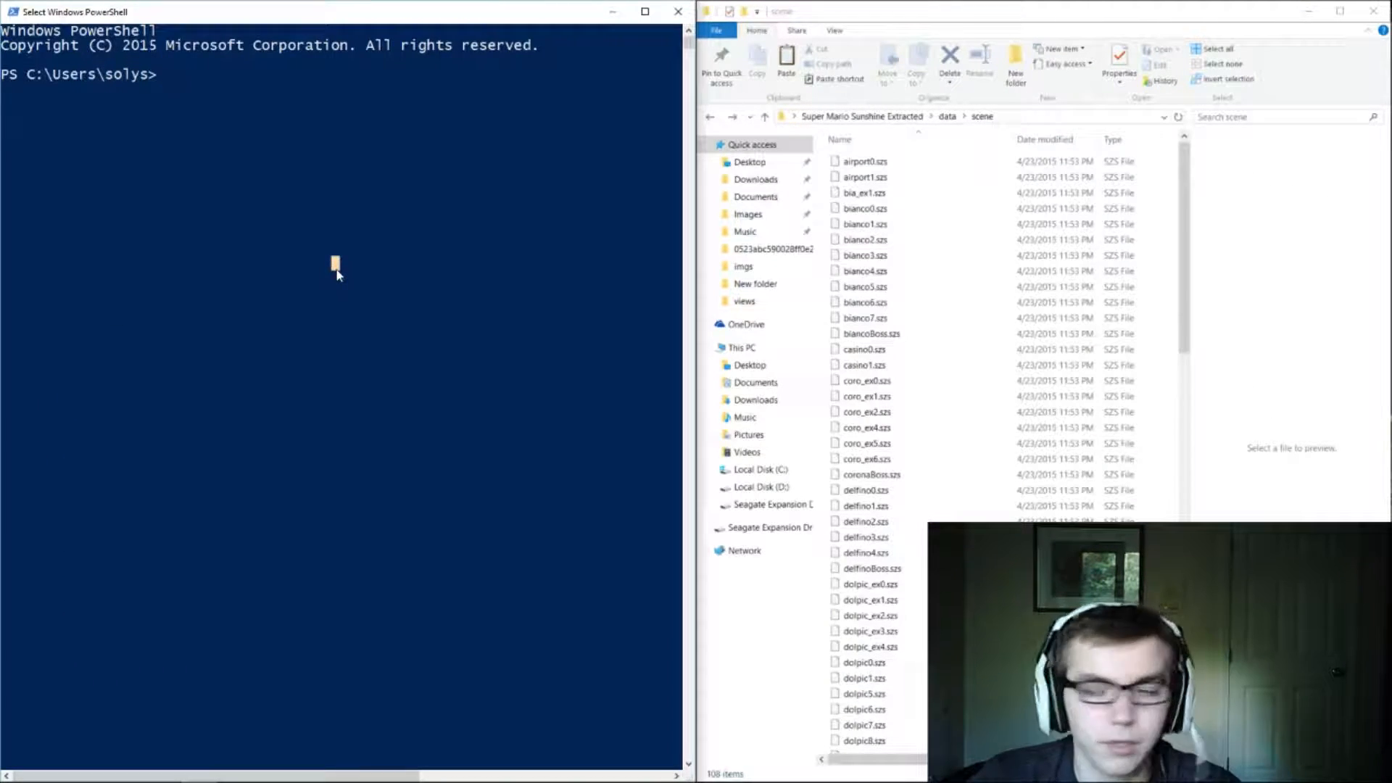
type("cls")
key("Return")
type("cd ")
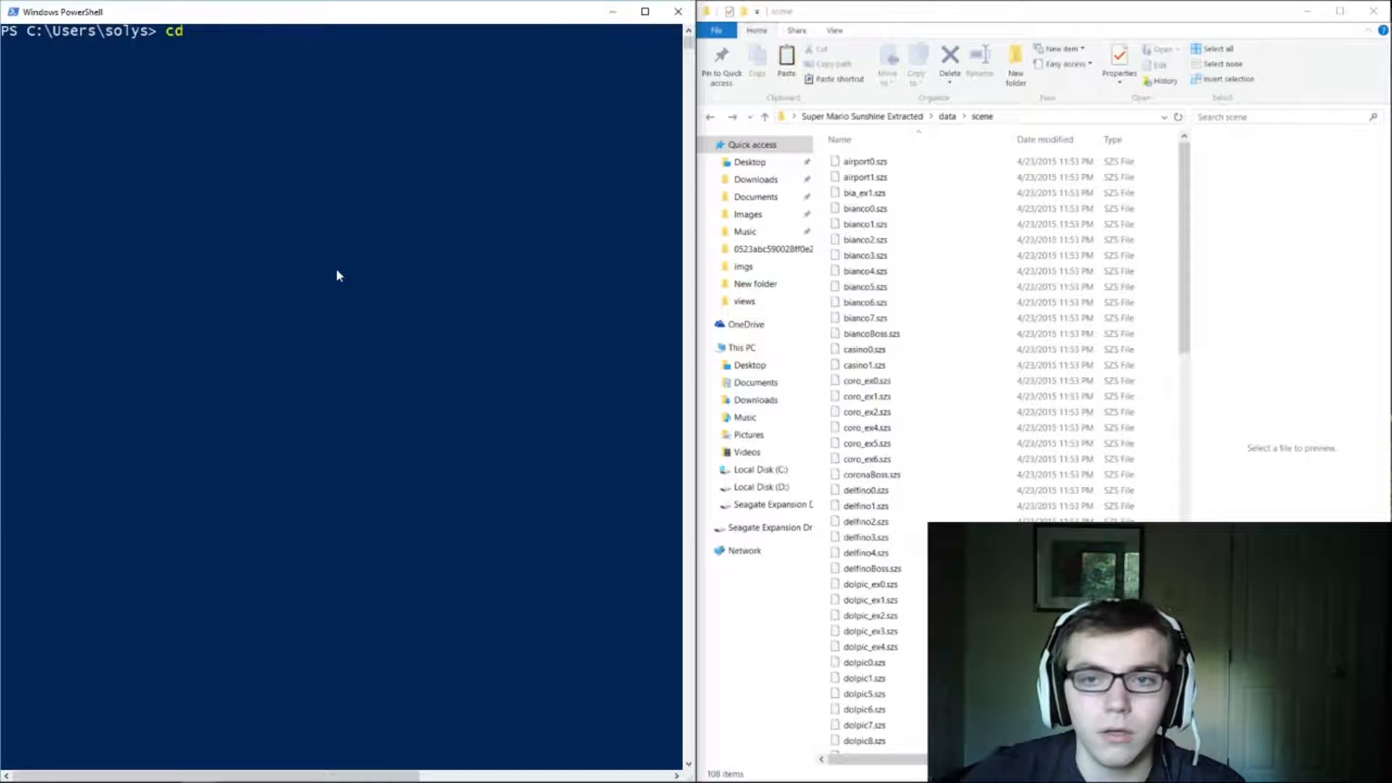
type("De")
Step: cd into .\Desktop\gc_dumper\ and list its files
key("Tab")
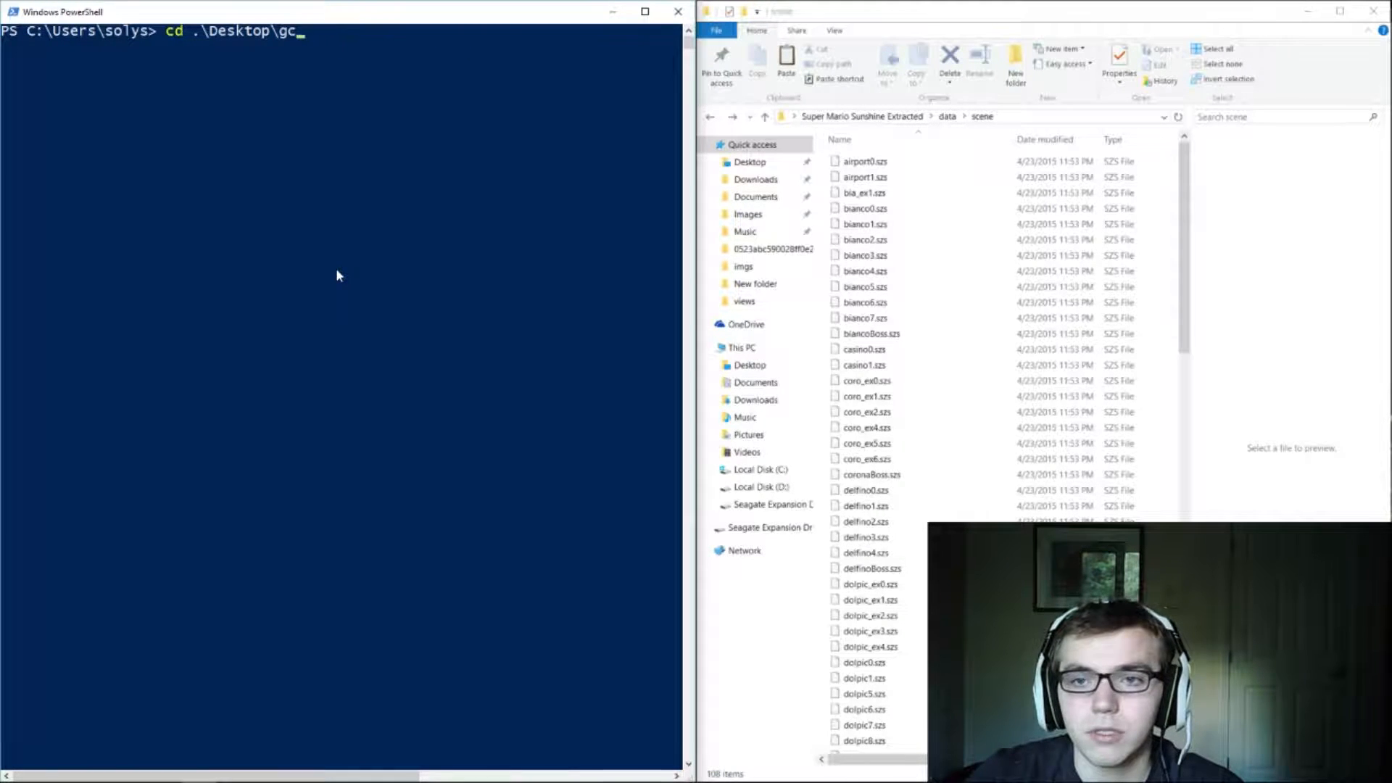
key("Tab")
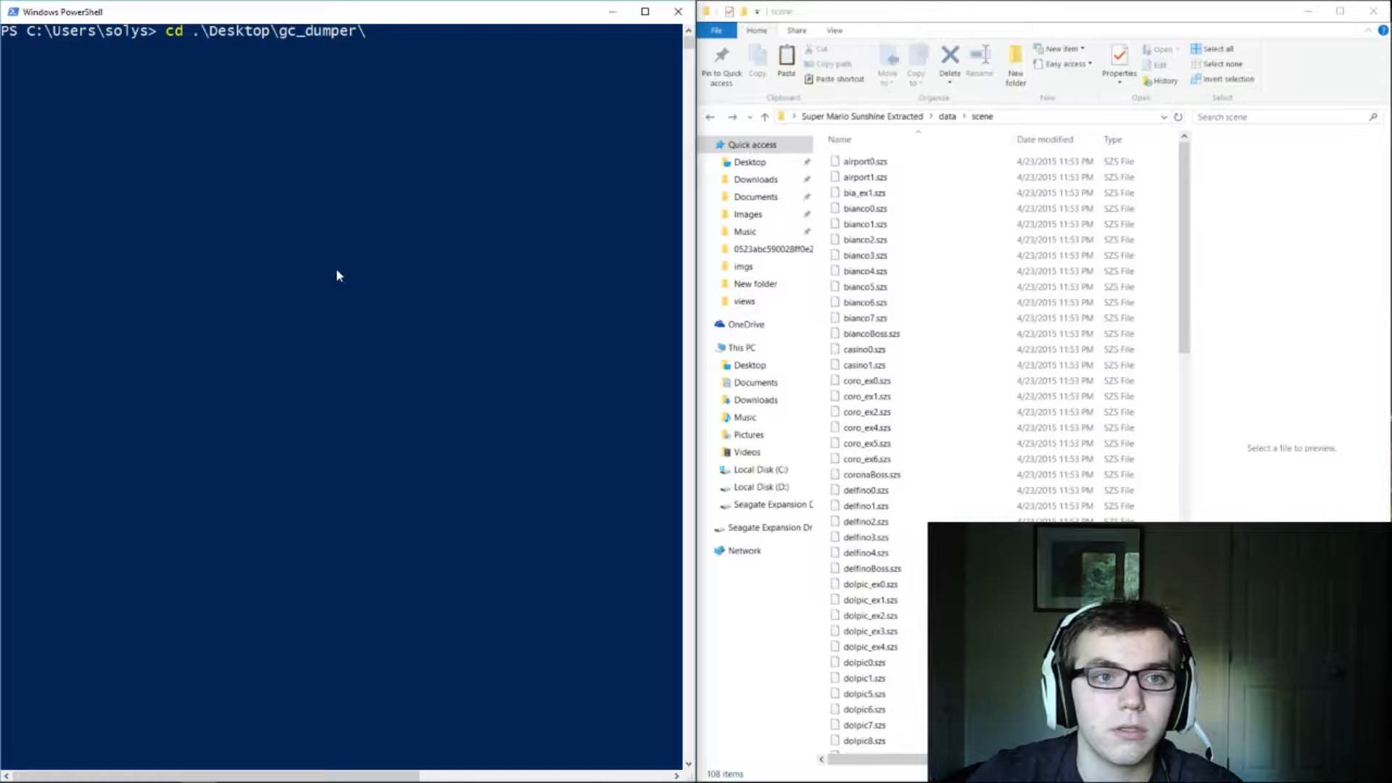
key("Return")
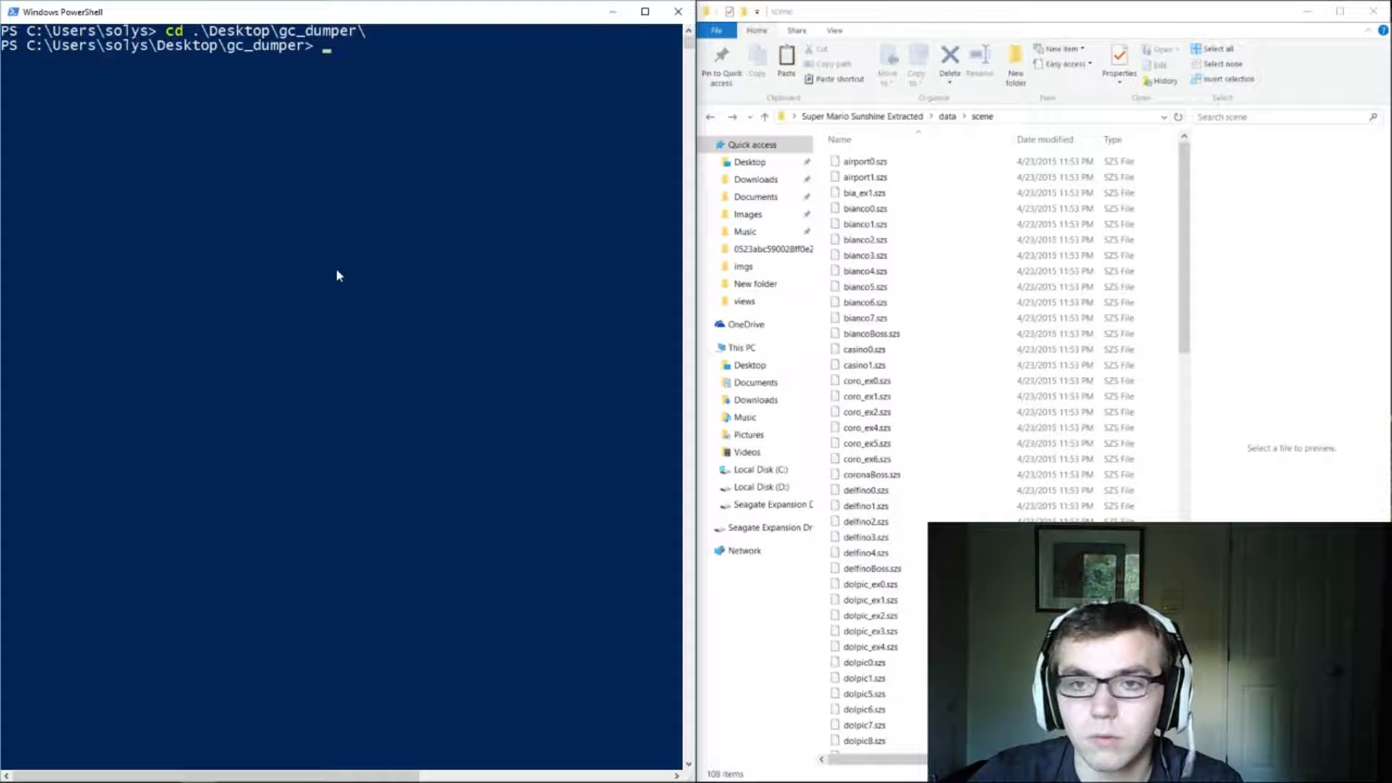
type("ls")
key("Return")
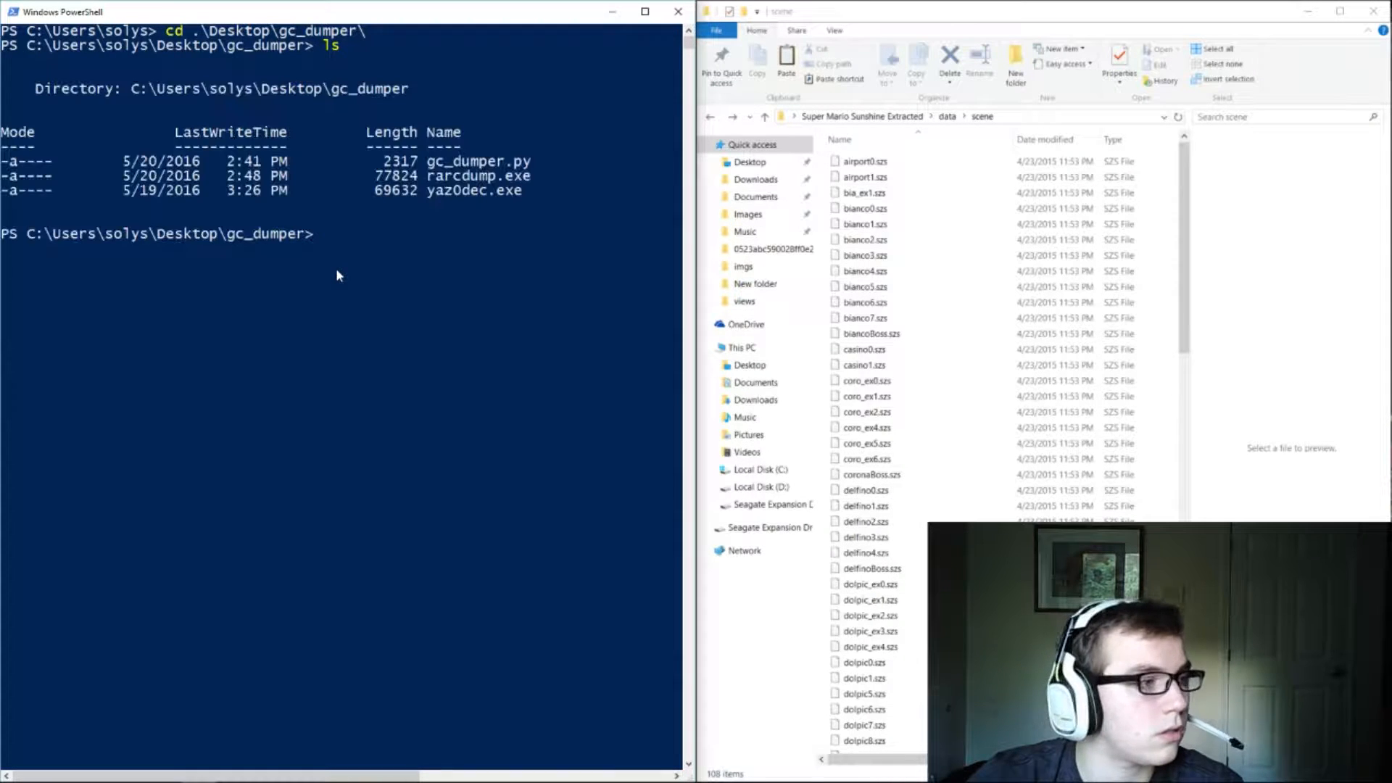
type("clear")
key("Return")
type("pyt")
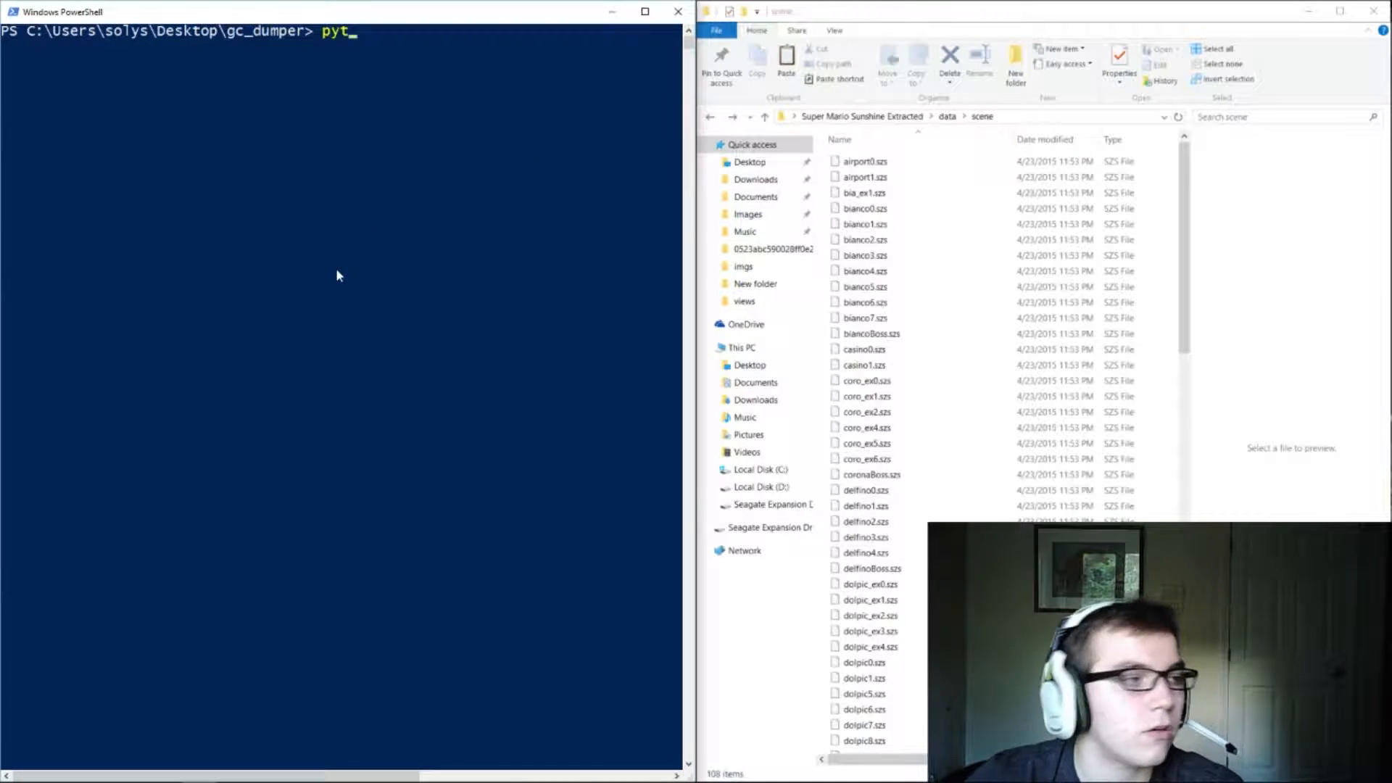
type("hon .\\gc")
Step: Run python .\gc_dumper.py with no options, then with -h to show its help text
key("Tab")
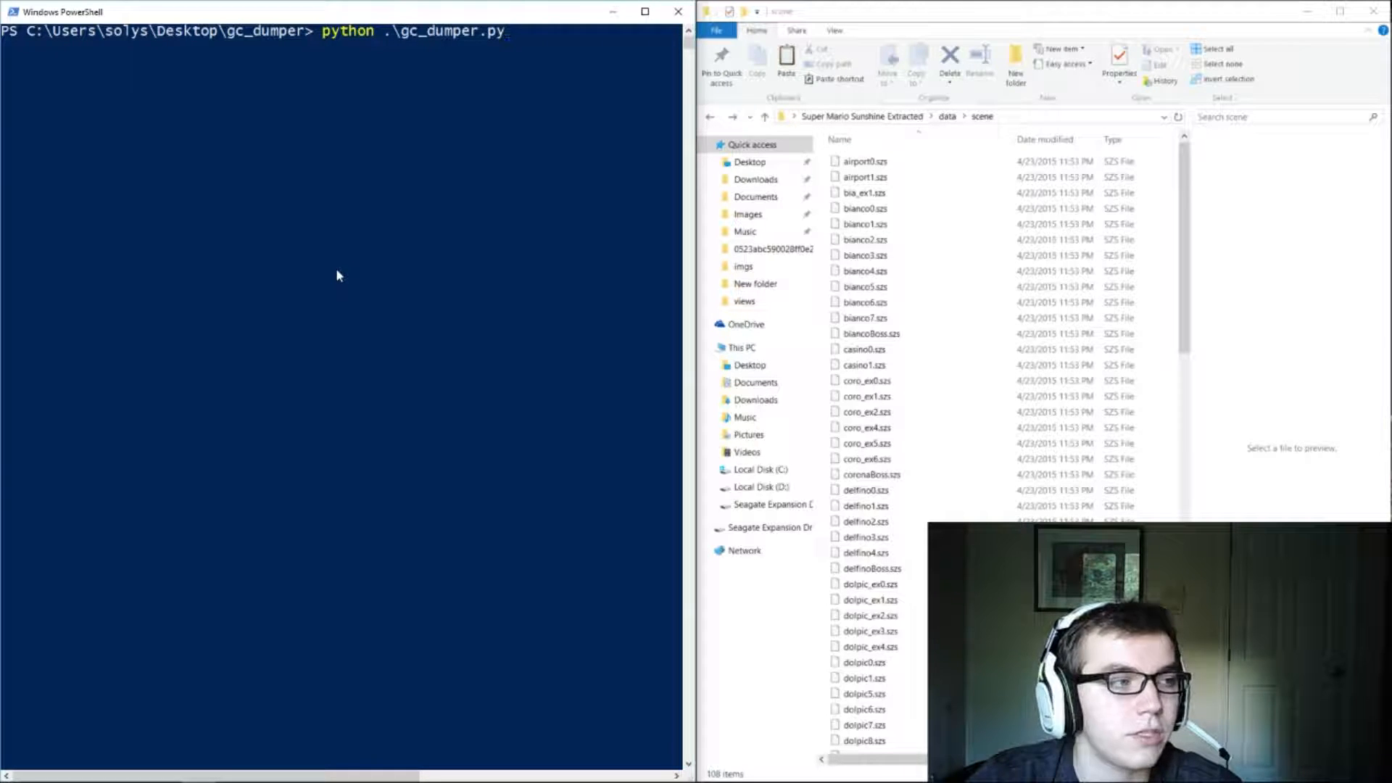
key("Return")
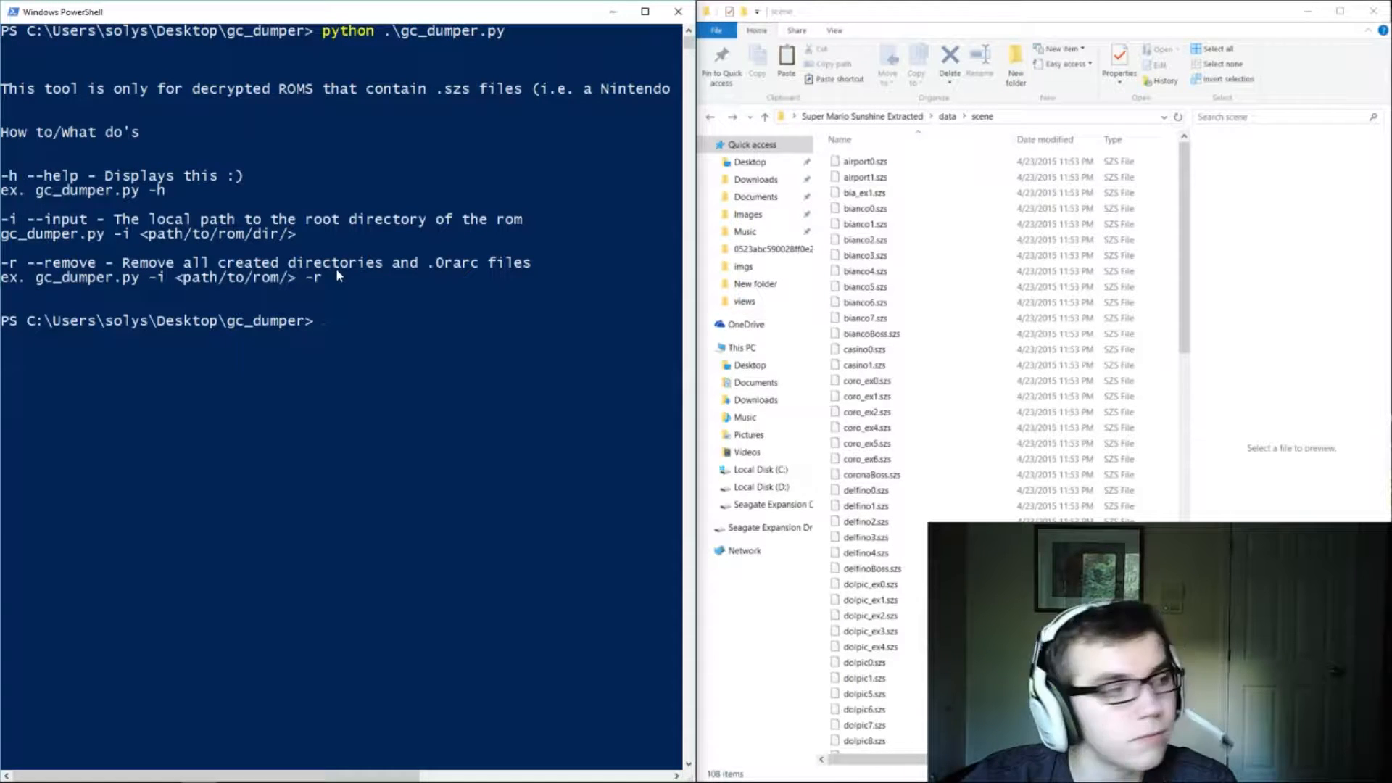
key("Up")
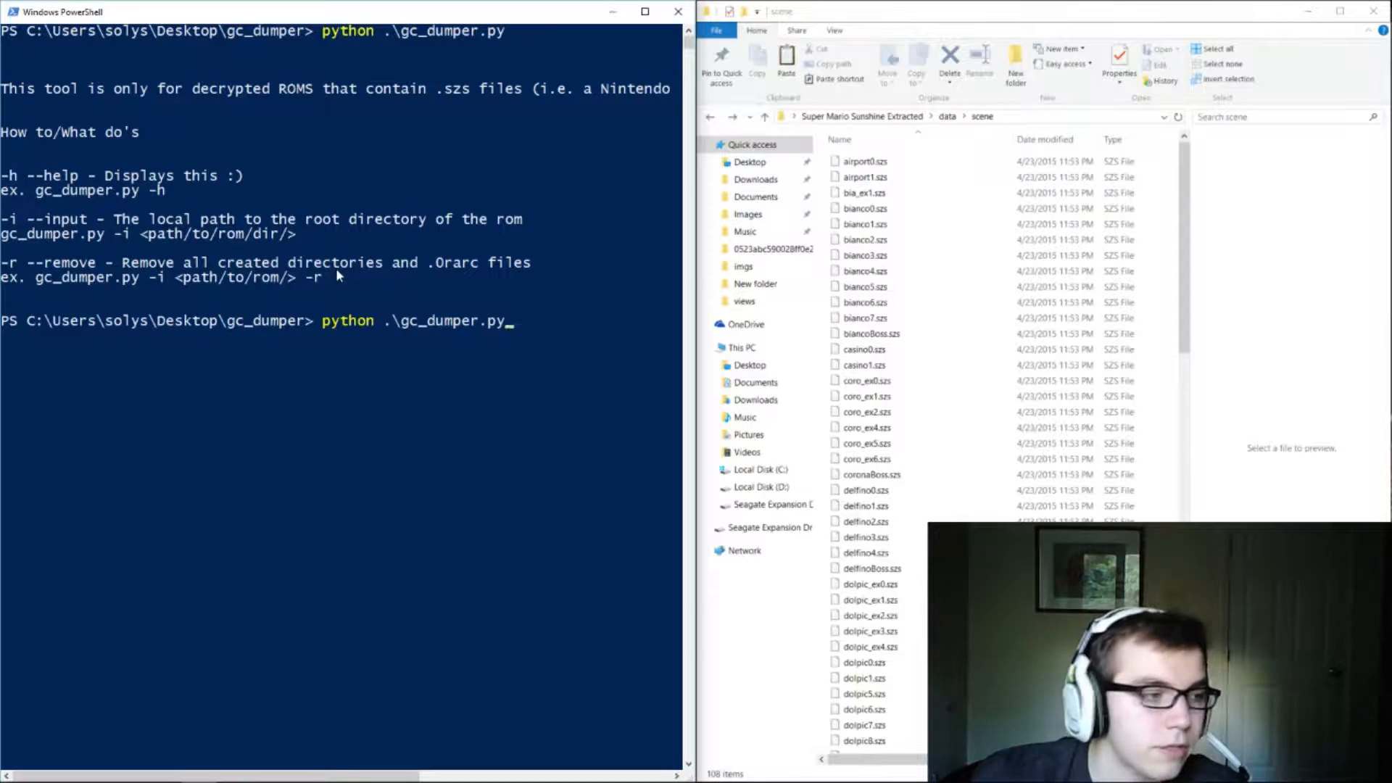
type(" -h")
key("Return")
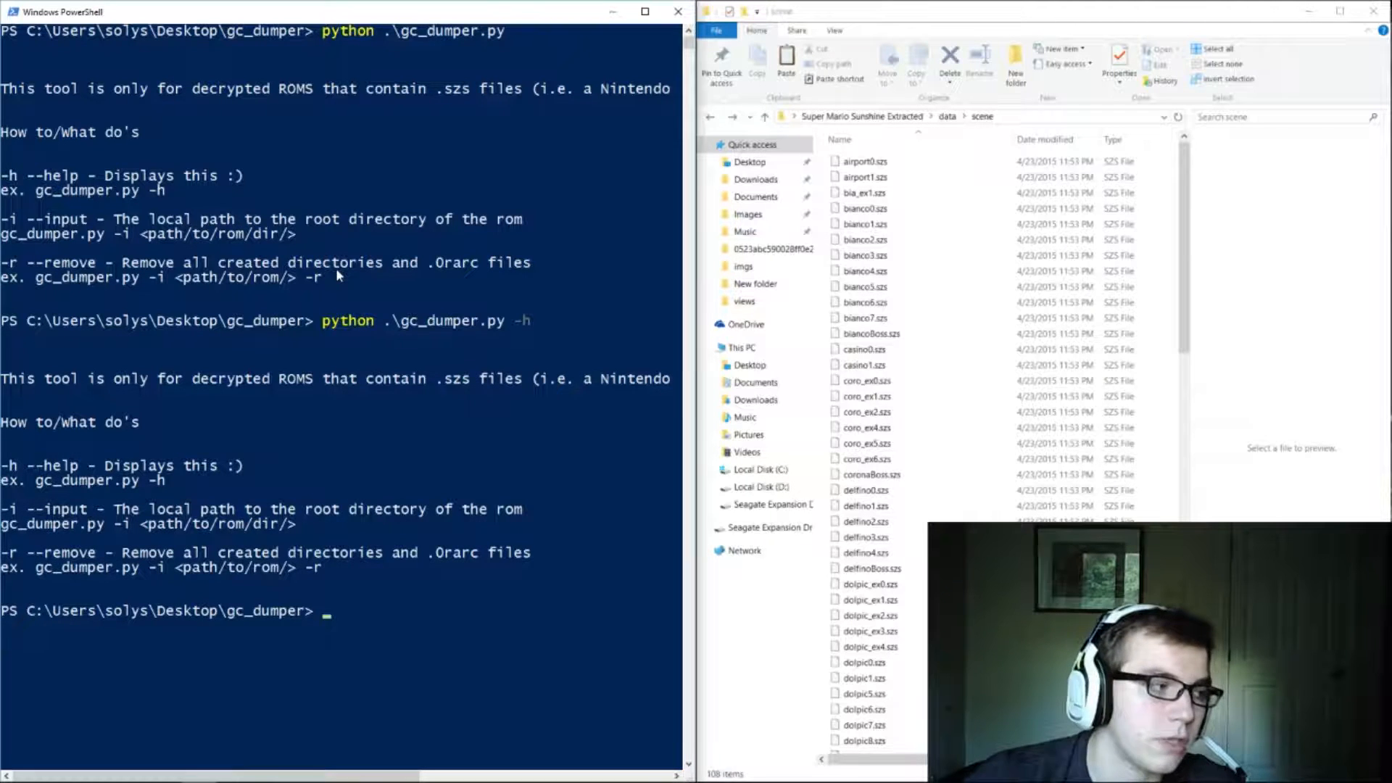
type("clear")
key("ctrl+l")
key("Up")
key("Return")
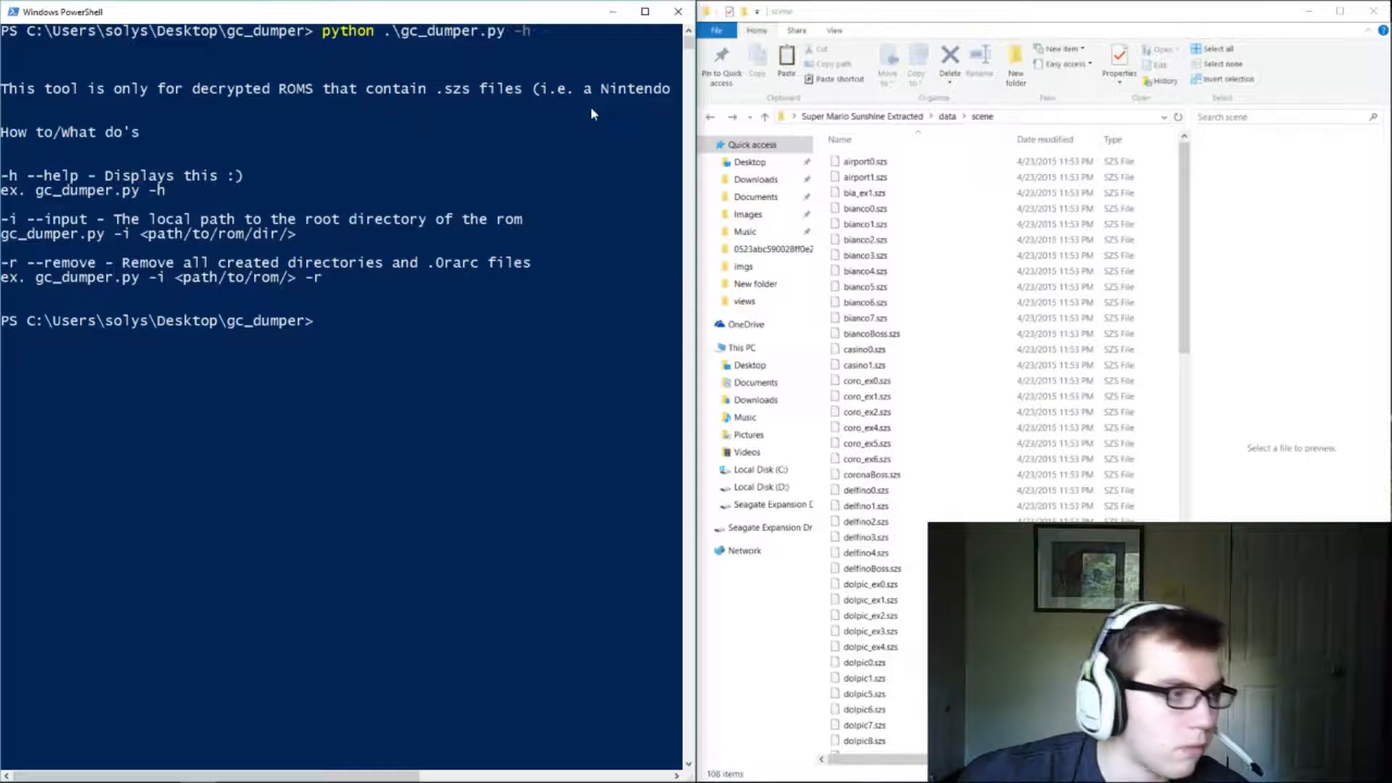
Step: Run gc_dumper.py -i '..\Super Mario Sunshine Extracted\', which prints only the folder path
key("Up")
key("BackSpace")
key("BackSpace")
type("-i")
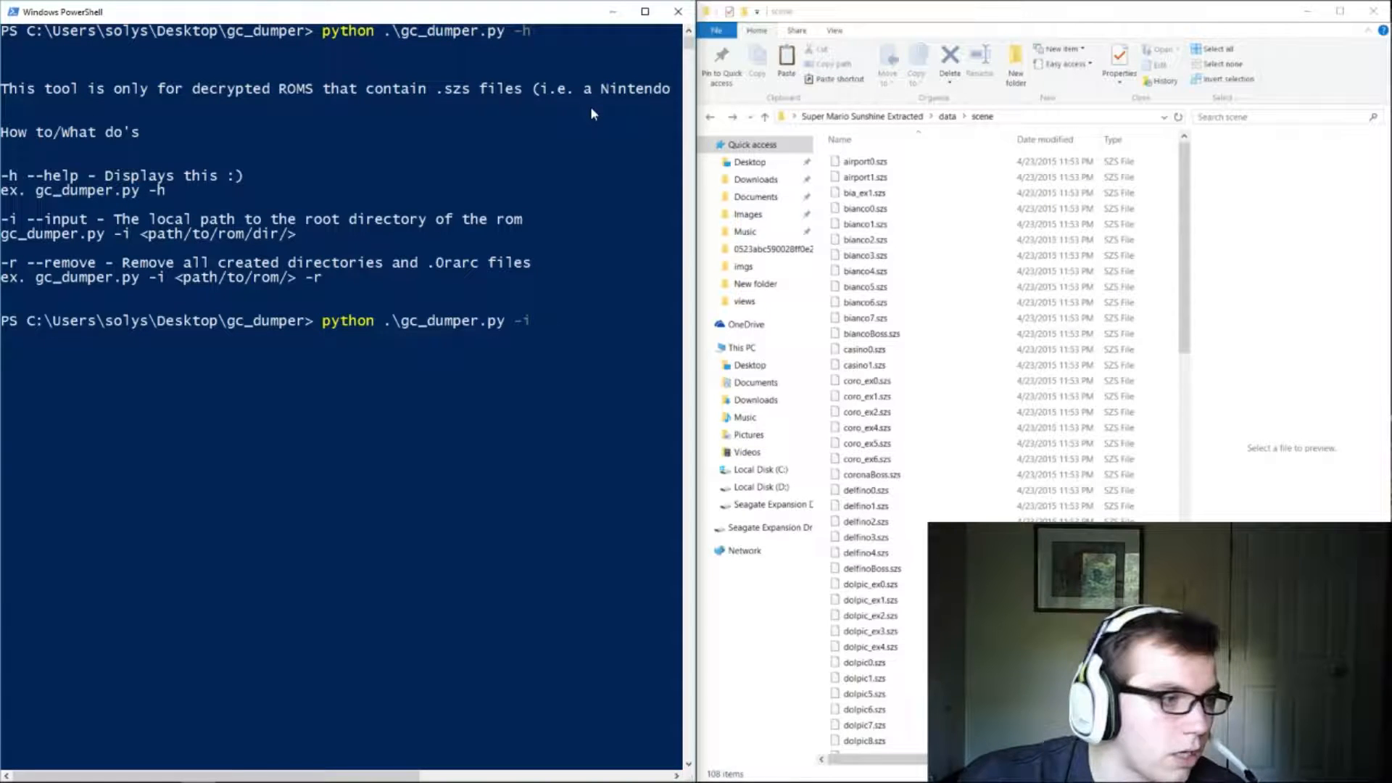
type(" ..\\S")
key("Tab")
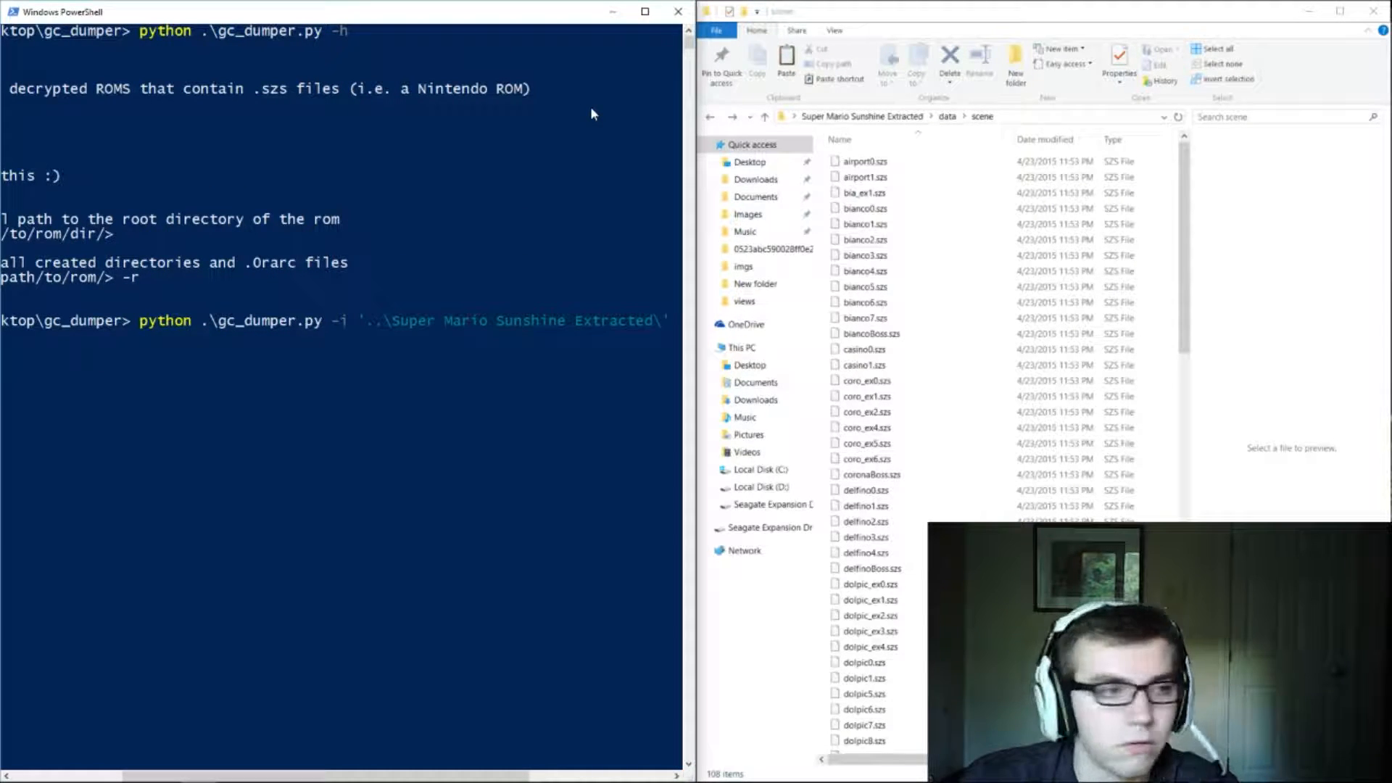
key("Return")
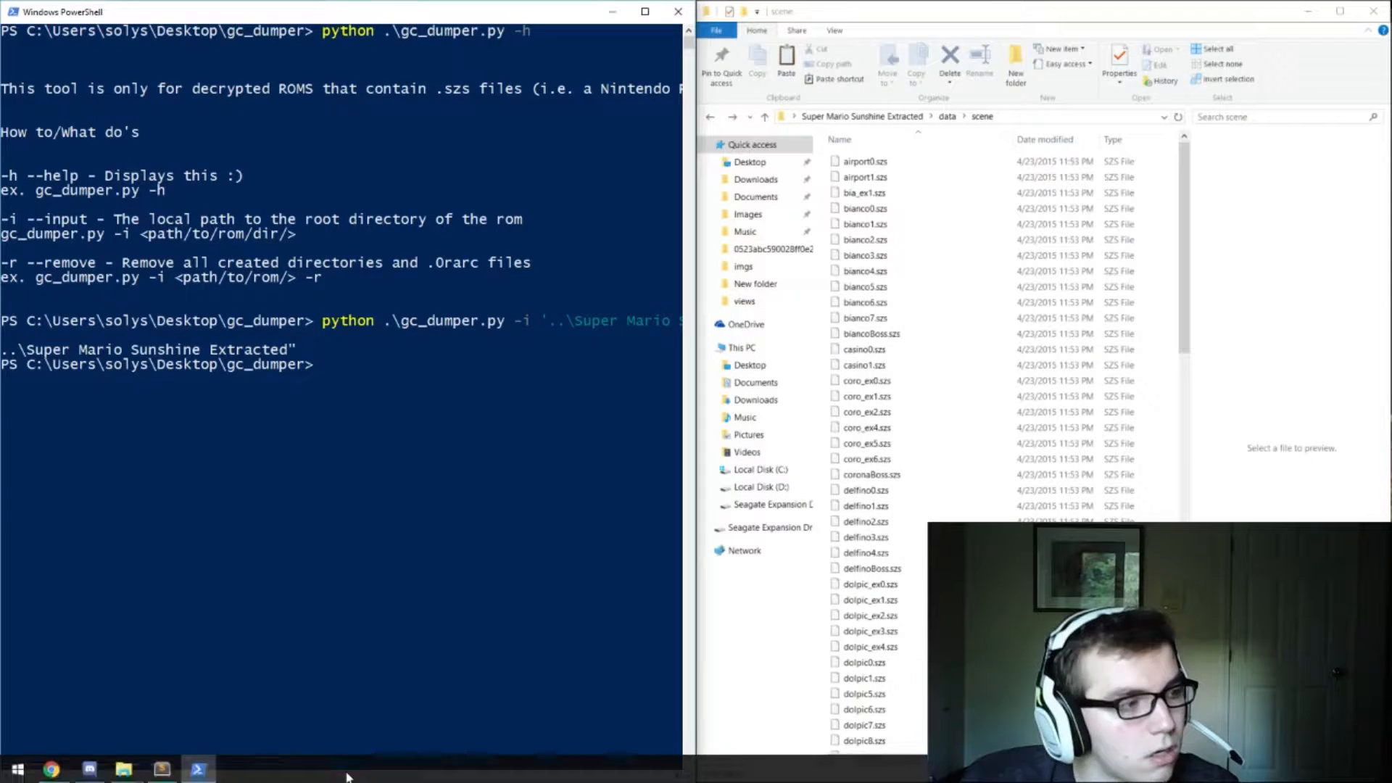
mouse_move(162, 770)
left_click(139, 772)
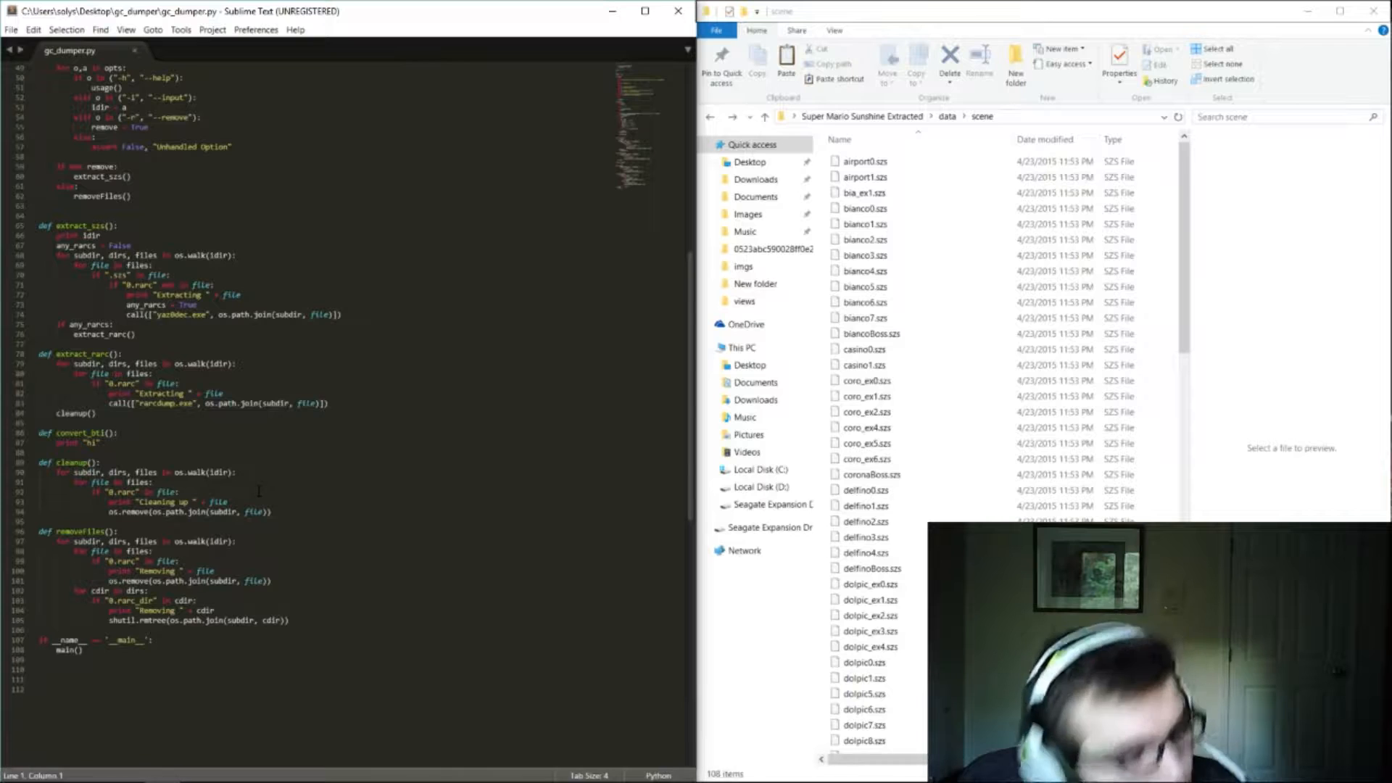
scroll(326, 381, "up", 5)
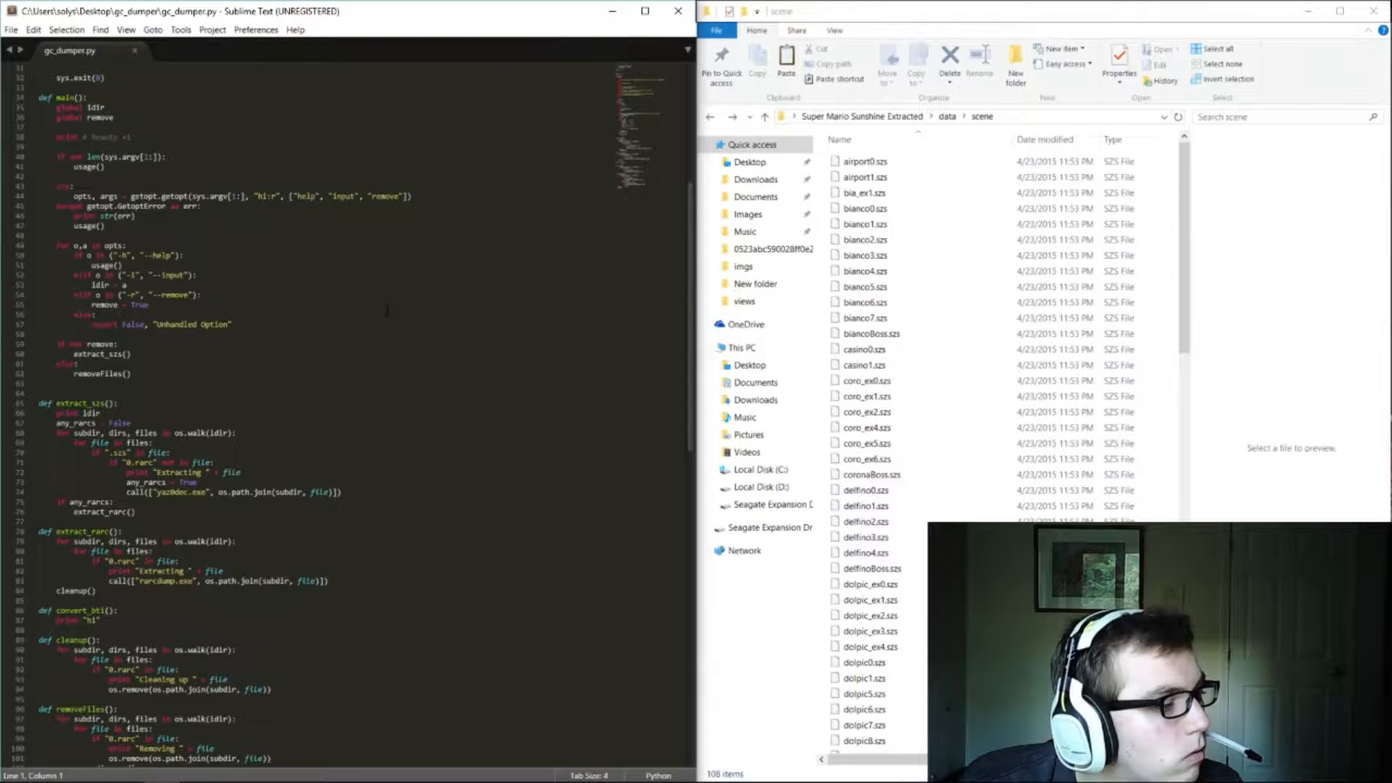
Step: Delete the print idir line in extract_szs and save gc_dumper.py
left_click_drag(102, 412, 37, 422)
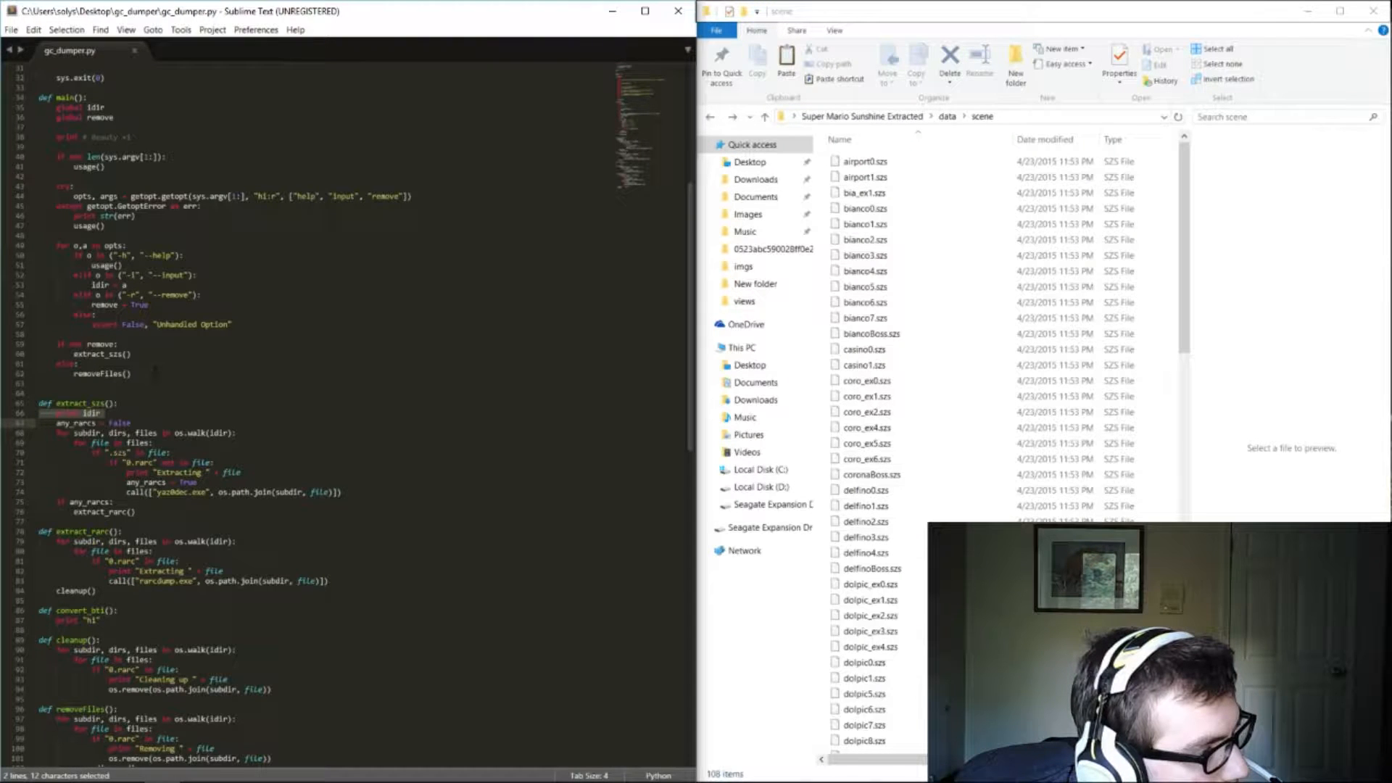
scroll(152, 370, "down", 1)
key("Delete")
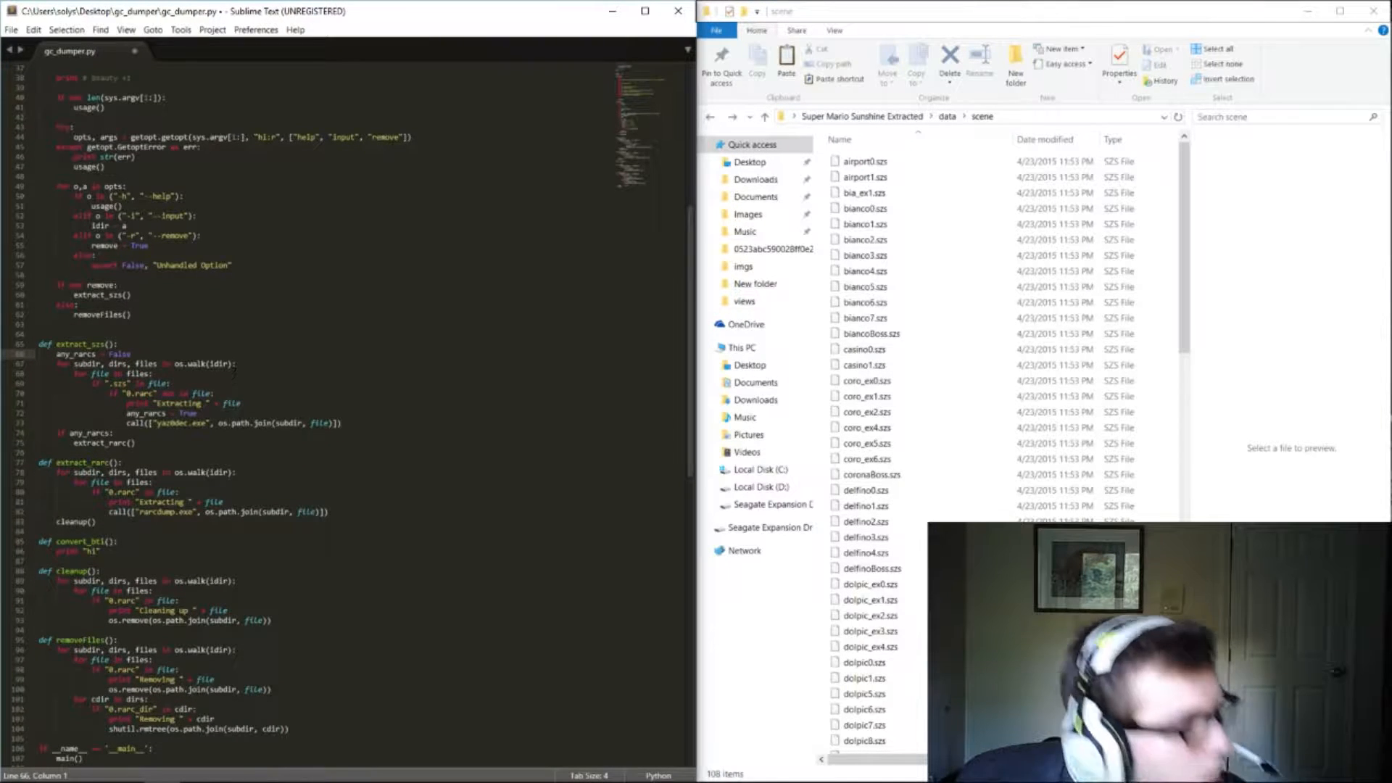
key("ctrl+s")
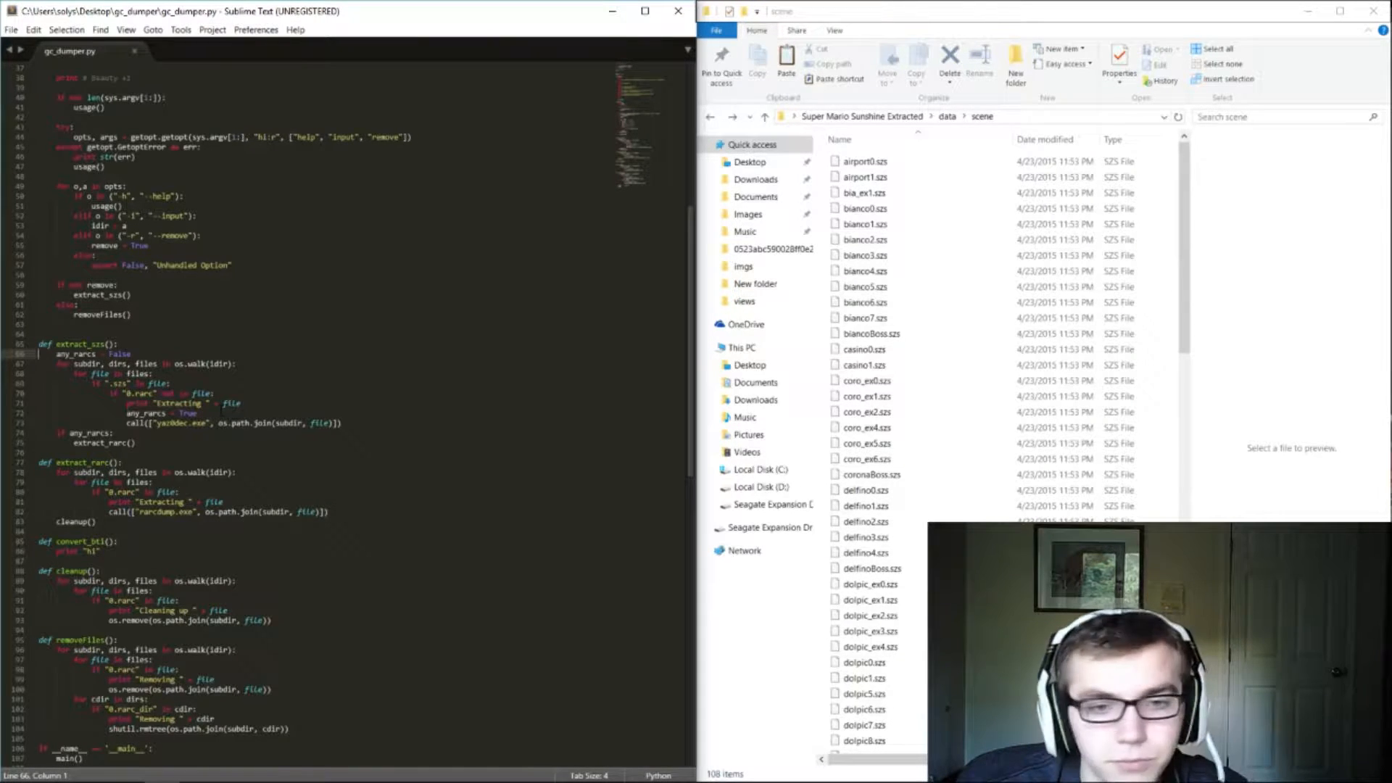
Step: Clear and move the console, then add a print file line inside extract_szs's files loop and save
left_click(197, 770)
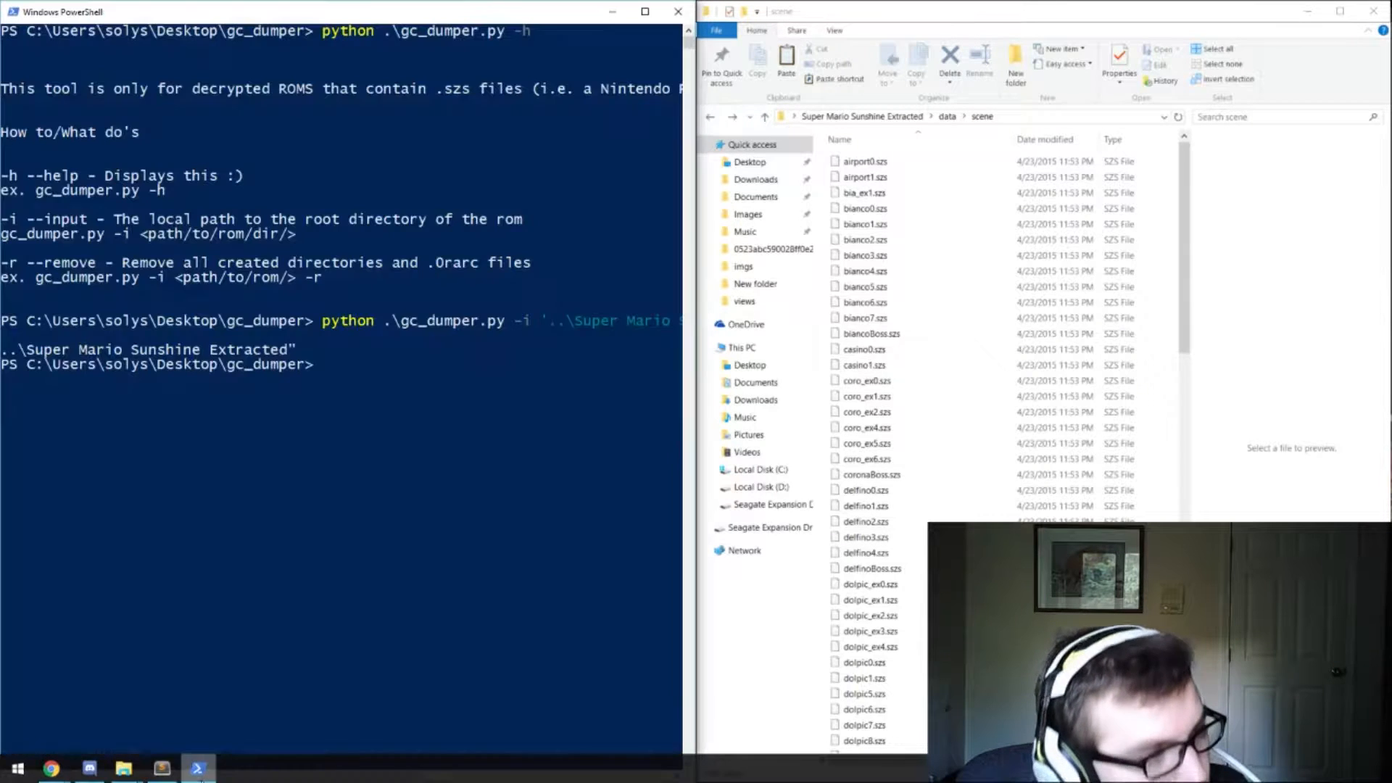
type("clear")
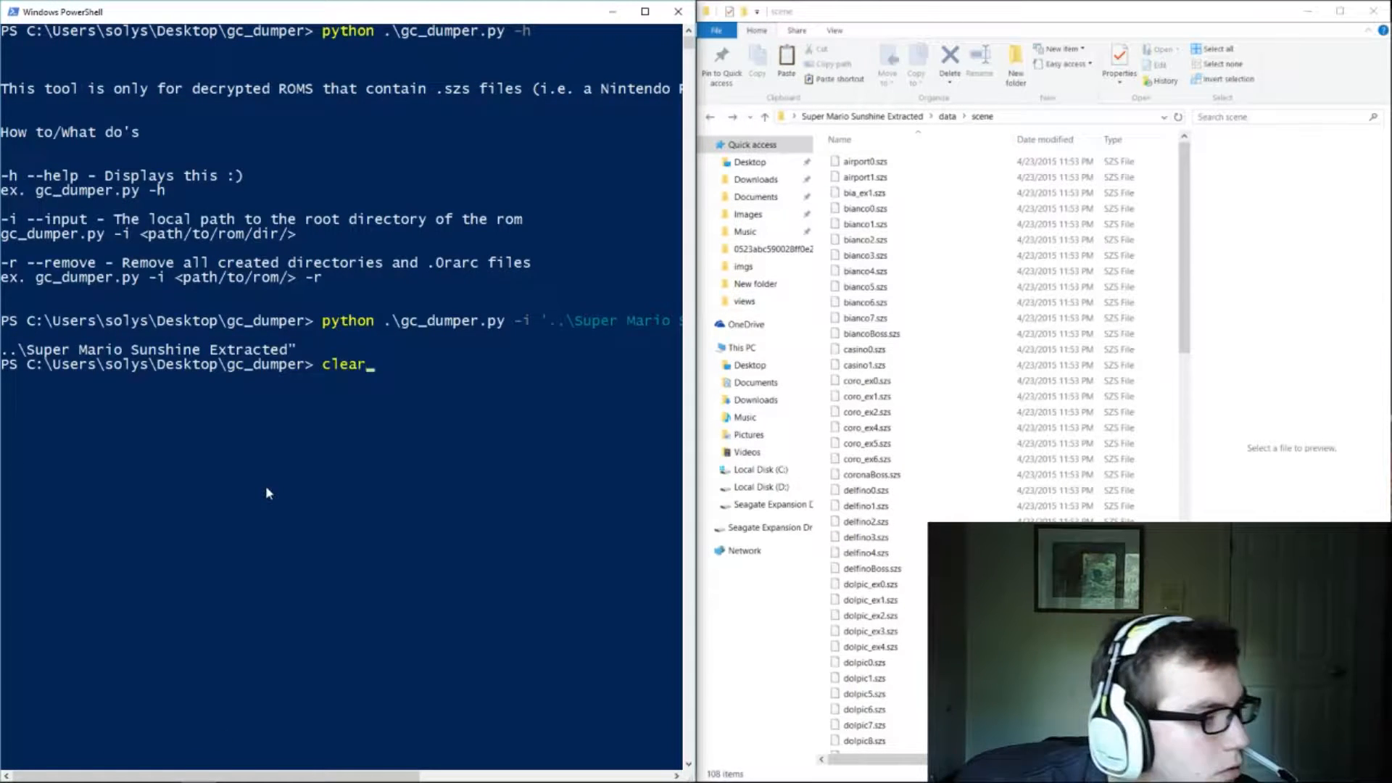
key("Return")
left_click_drag(527, 16, 982, 127)
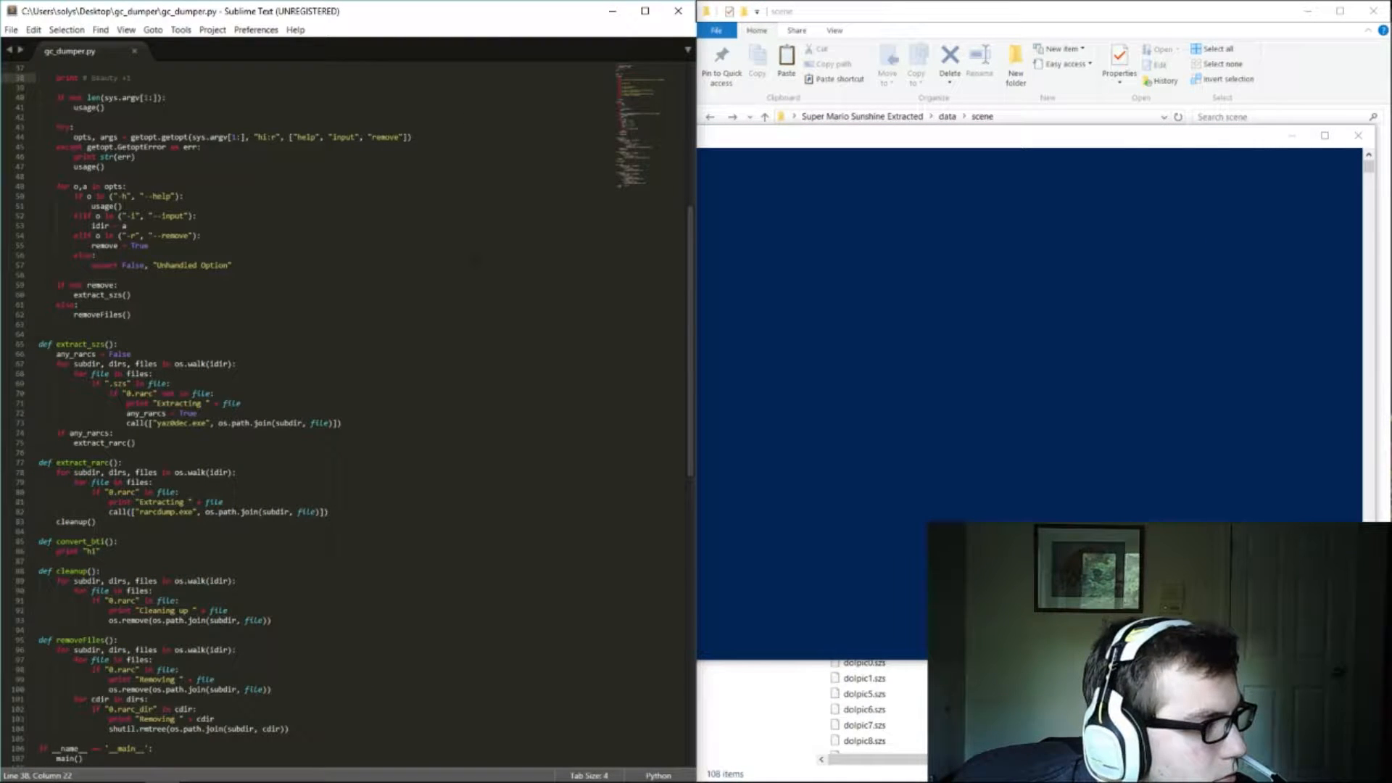
left_click(153, 355)
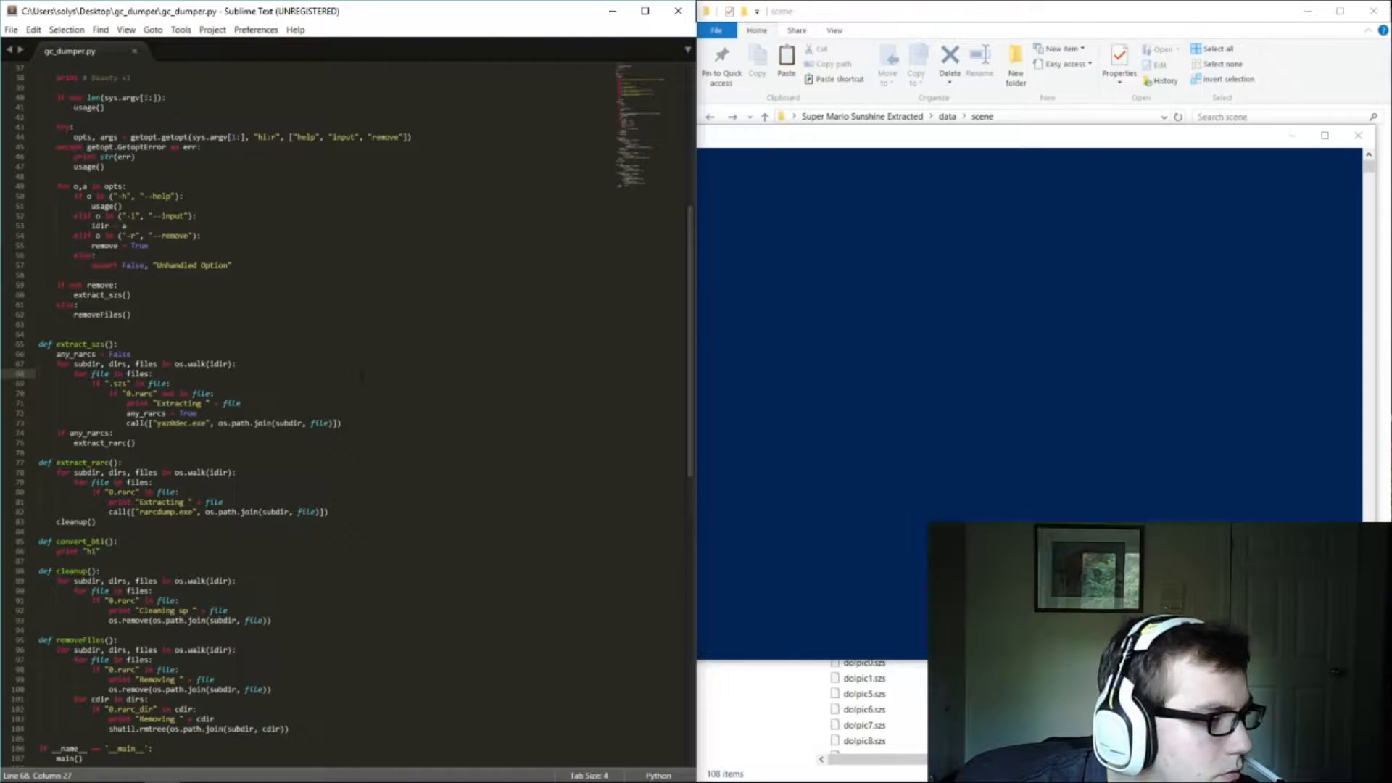
key("Return")
type("print file")
key("ctrl+s")
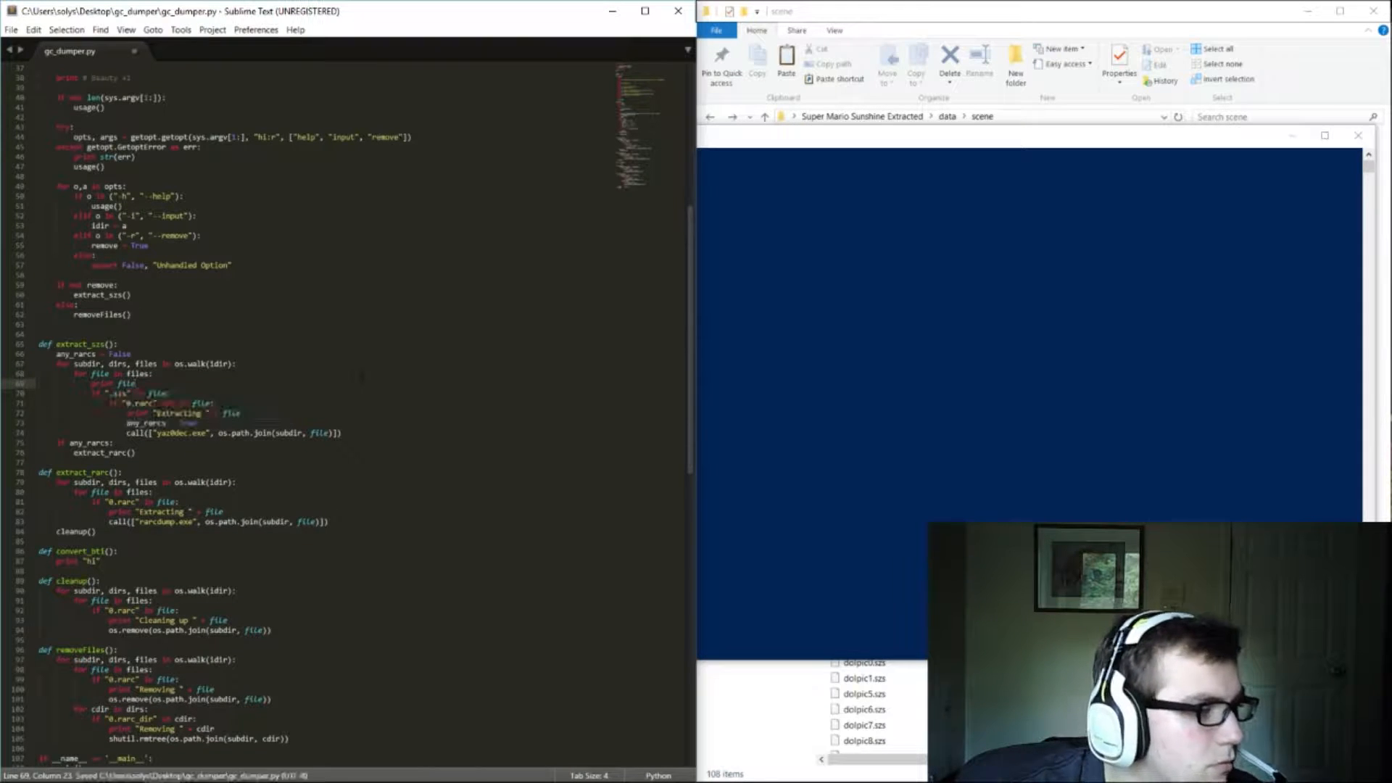
Step: Rerun the -i extraction command from history, which prints nothing, and return to the editor
key("alt+Tab")
type("clear")
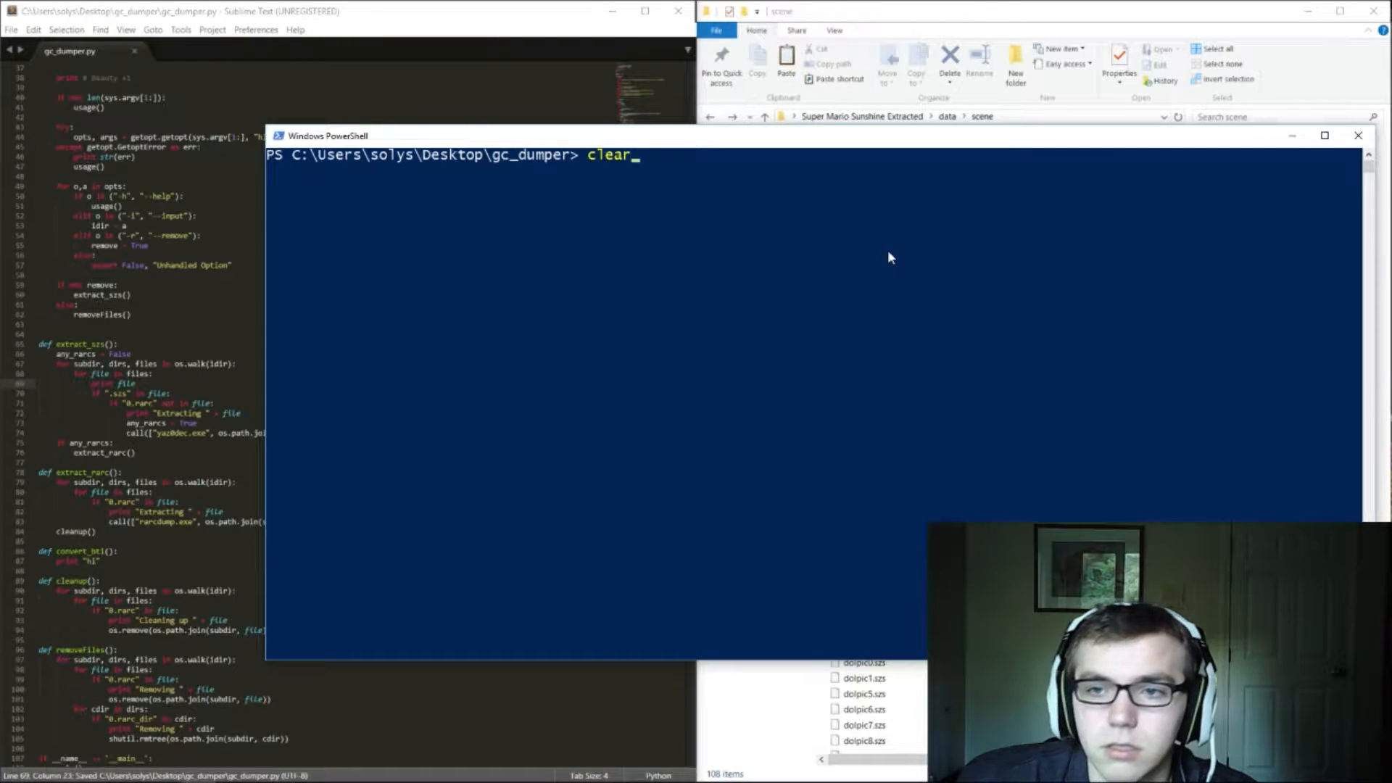
key("Escape")
key("Up")
key("Up")
key("Return")
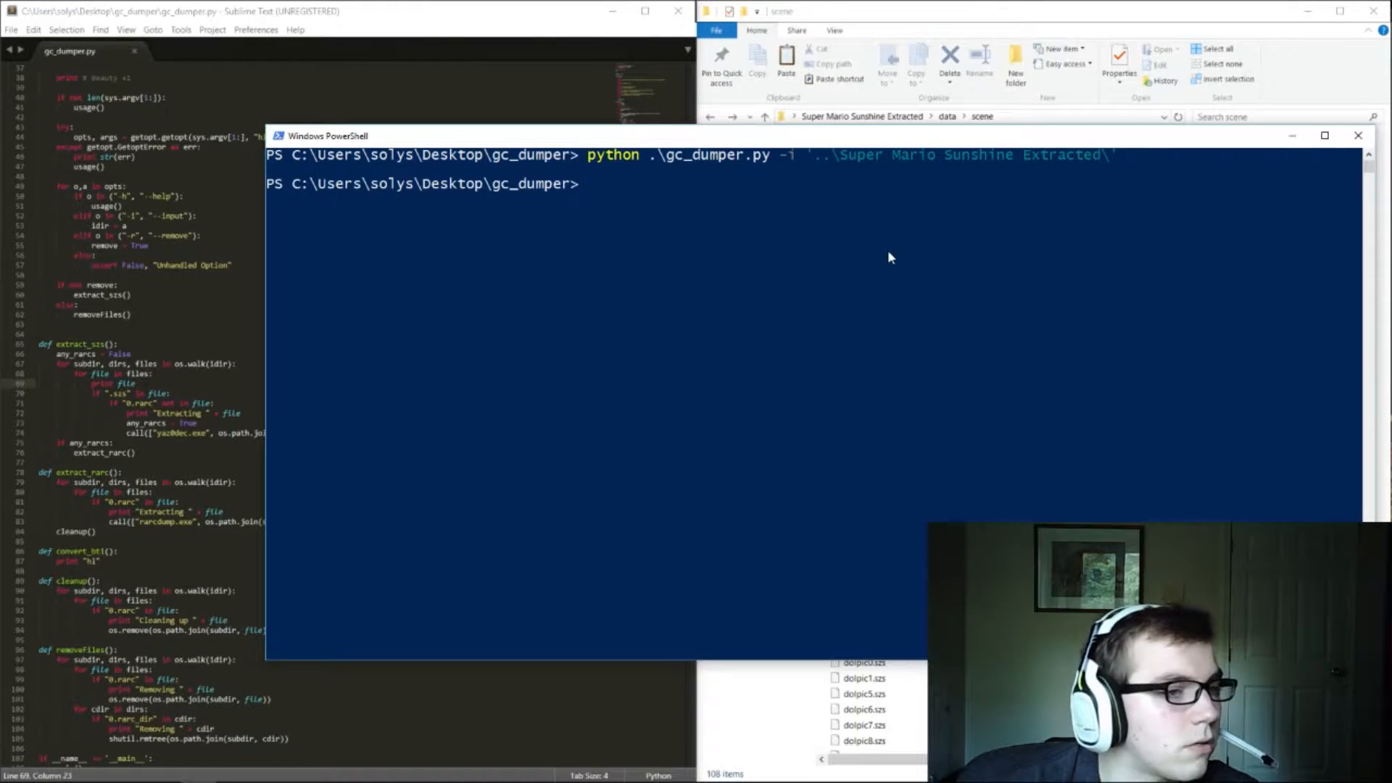
left_click(432, 114)
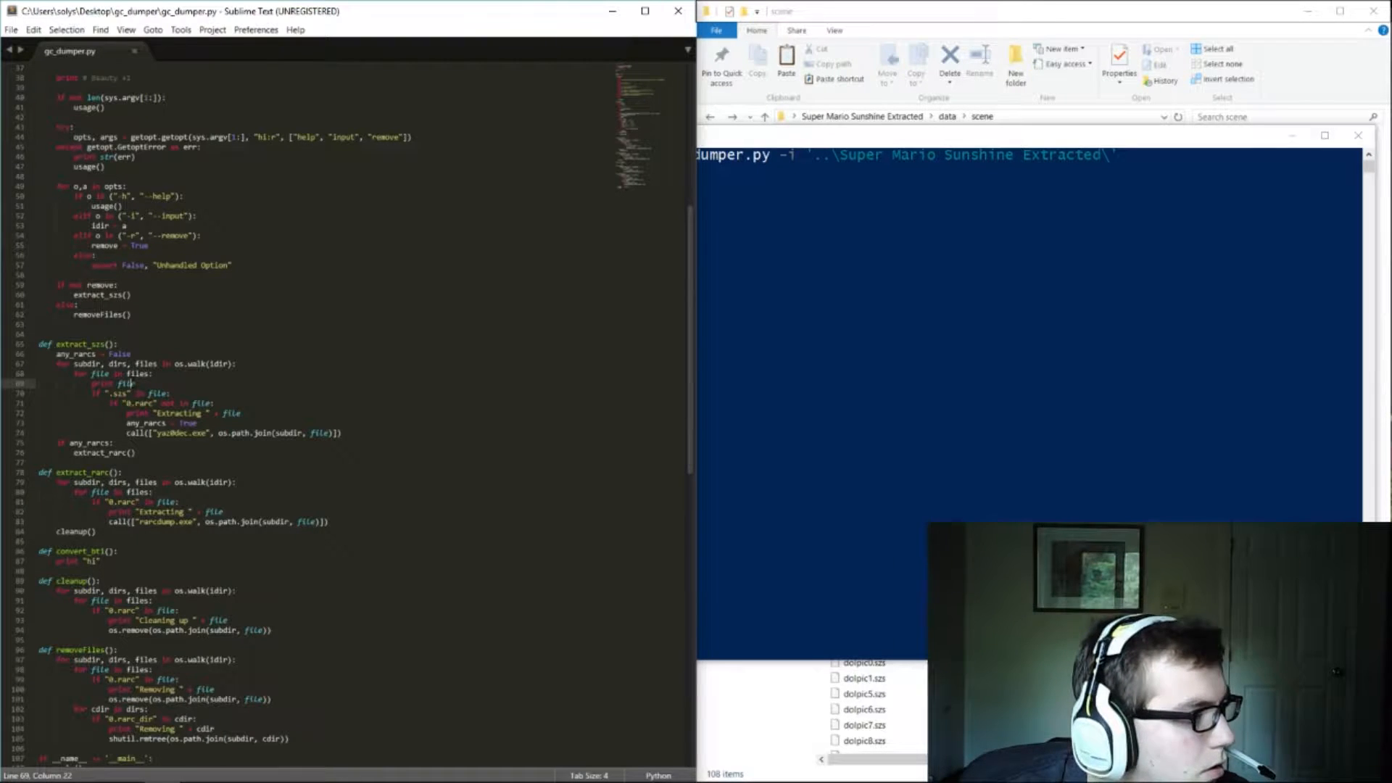
Step: Remove the print file line and paste os.path.join(subdir, file) over idir in os.walk
left_click_drag(39, 383, 144, 385)
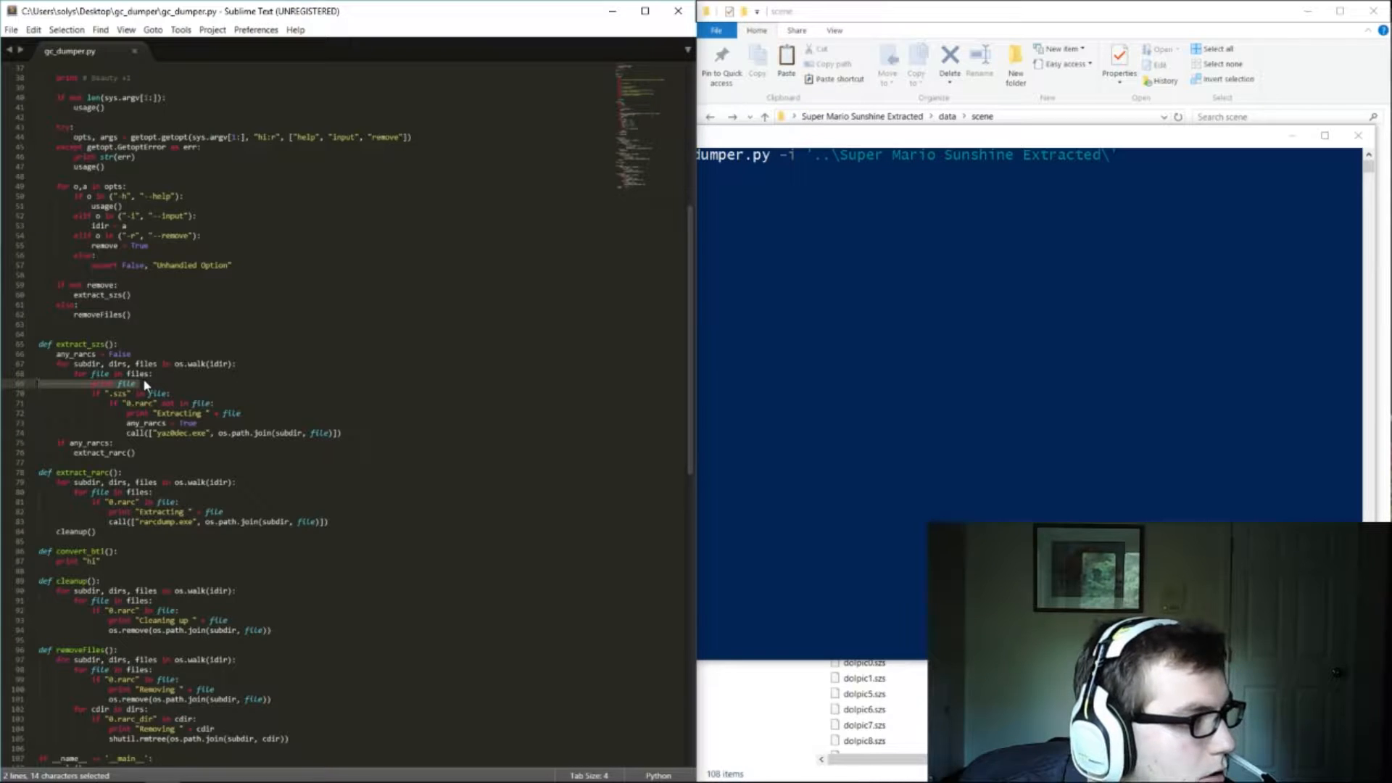
key("BackSpace")
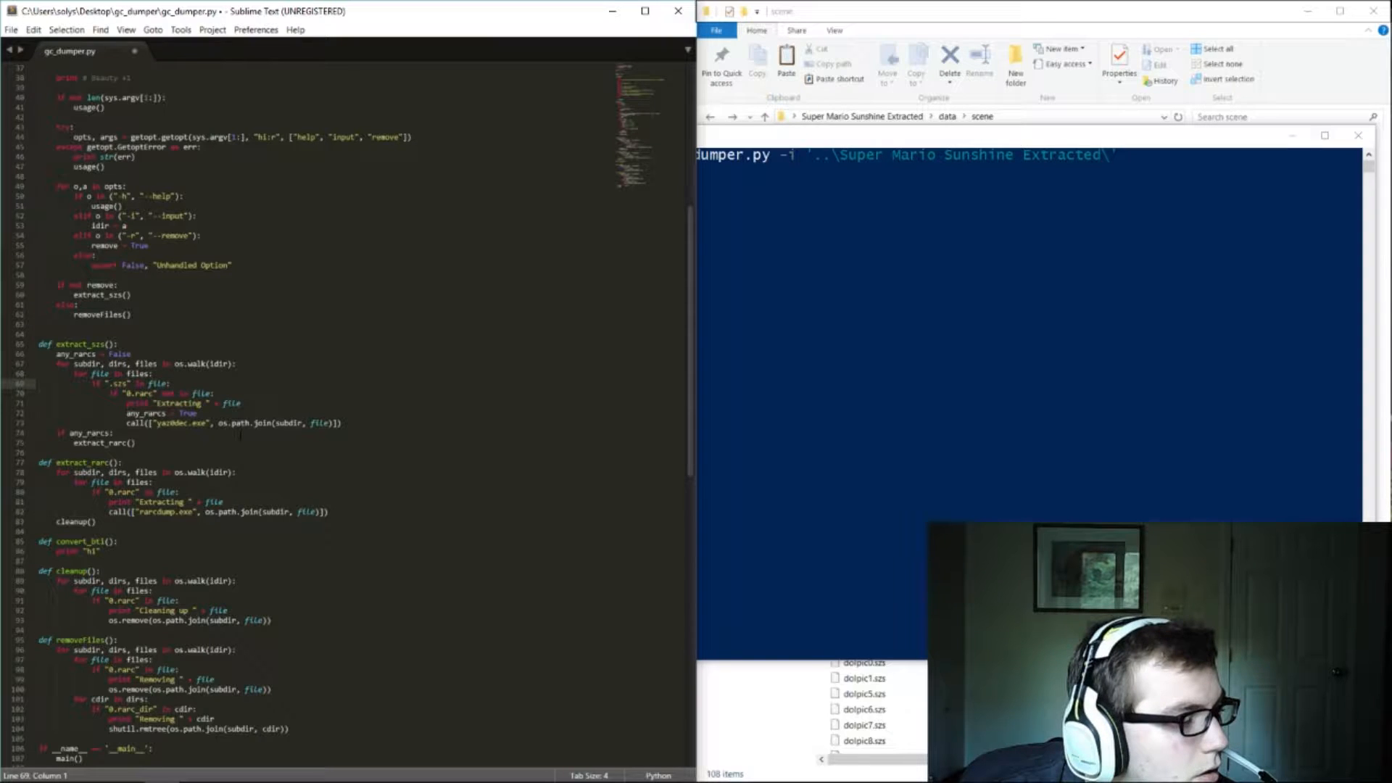
left_click_drag(218, 423, 338, 422)
key("ctrl+c")
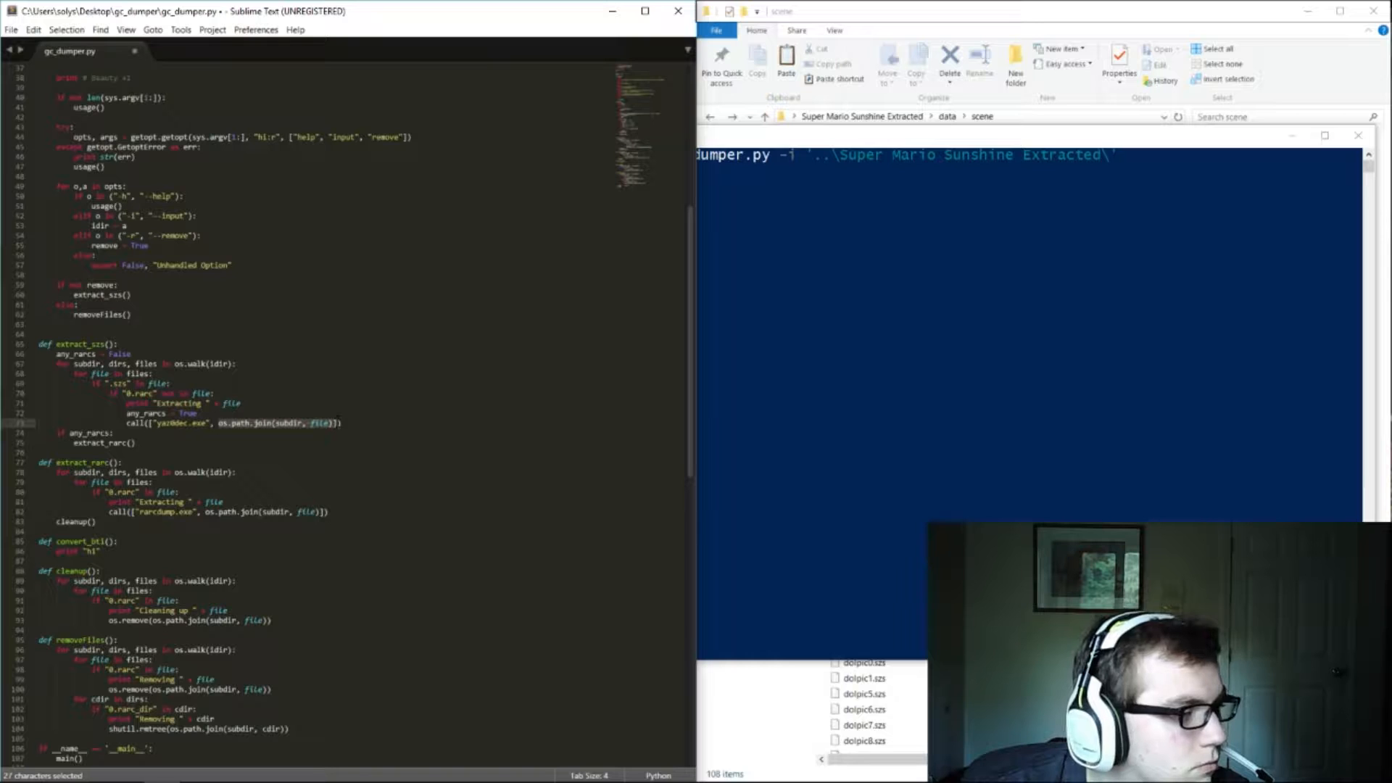
key("BackSpace")
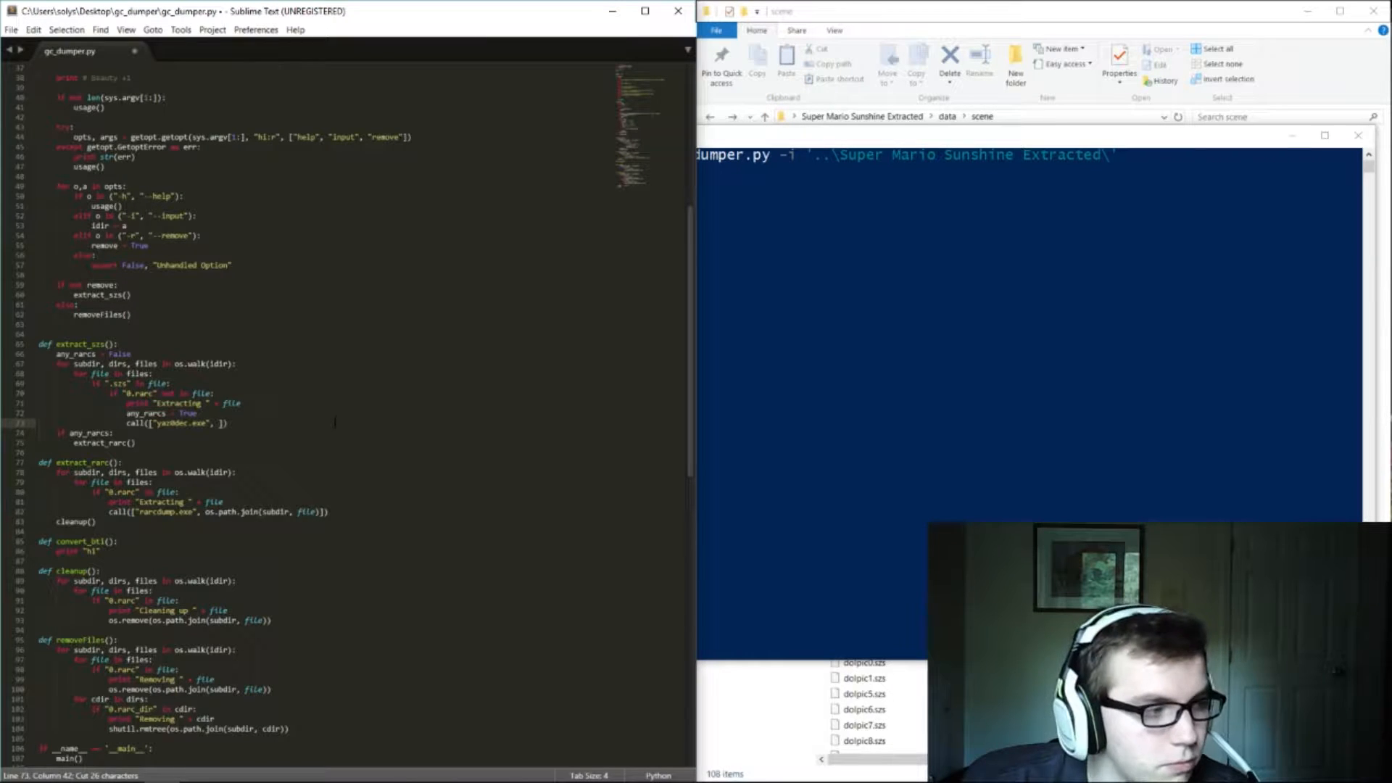
key("ctrl+z")
key("ctrl+z")
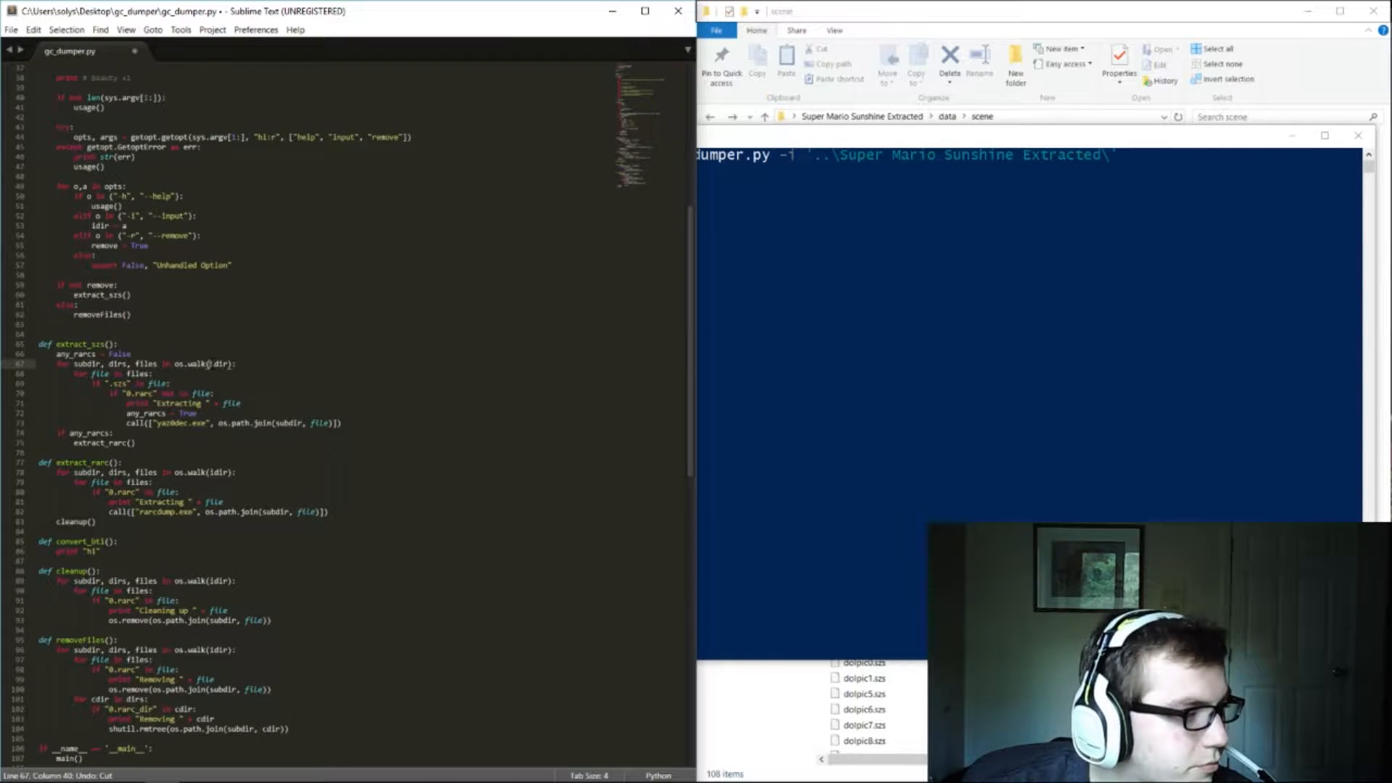
key("ctrl+v")
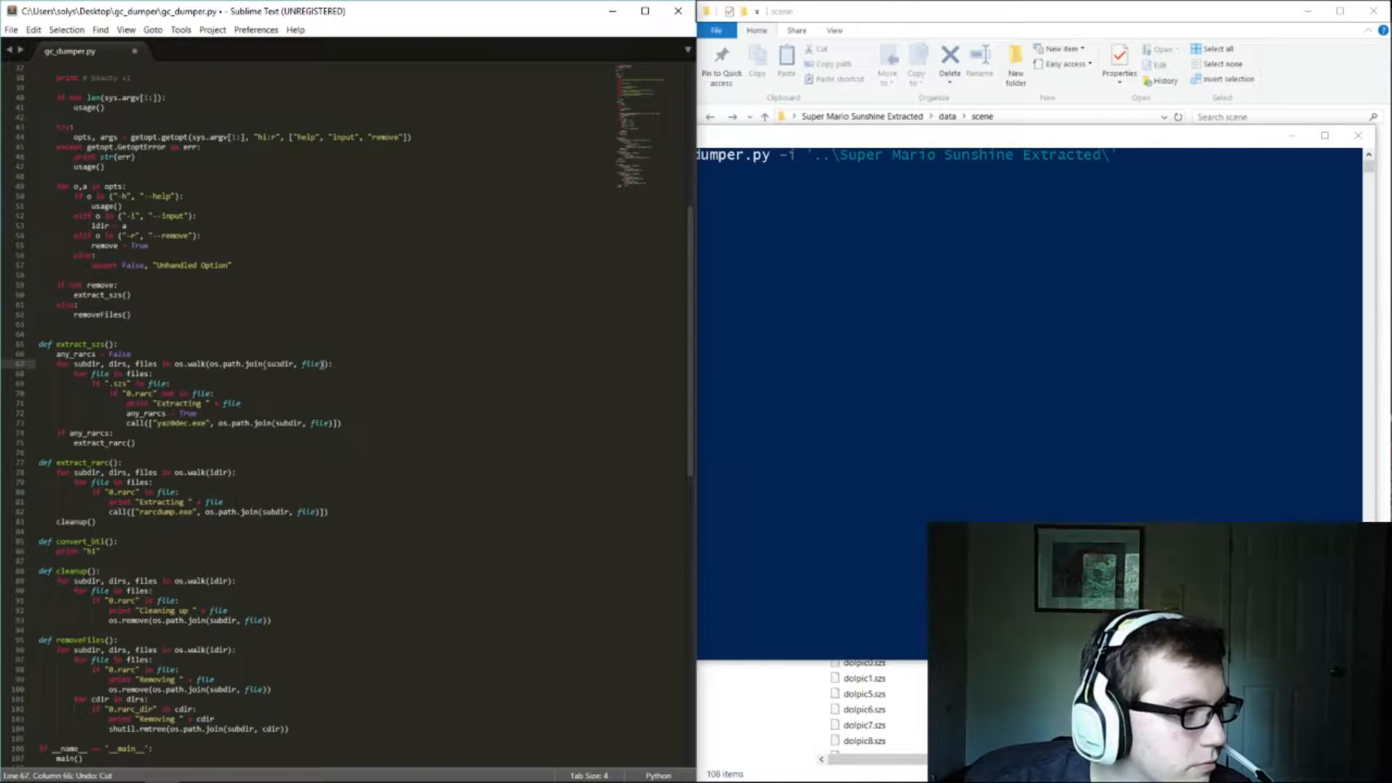
Step: Edit the pasted call to os.path.join(os.path(), idir) and save gc_dumper.py
double_click(279, 363)
type("os.")
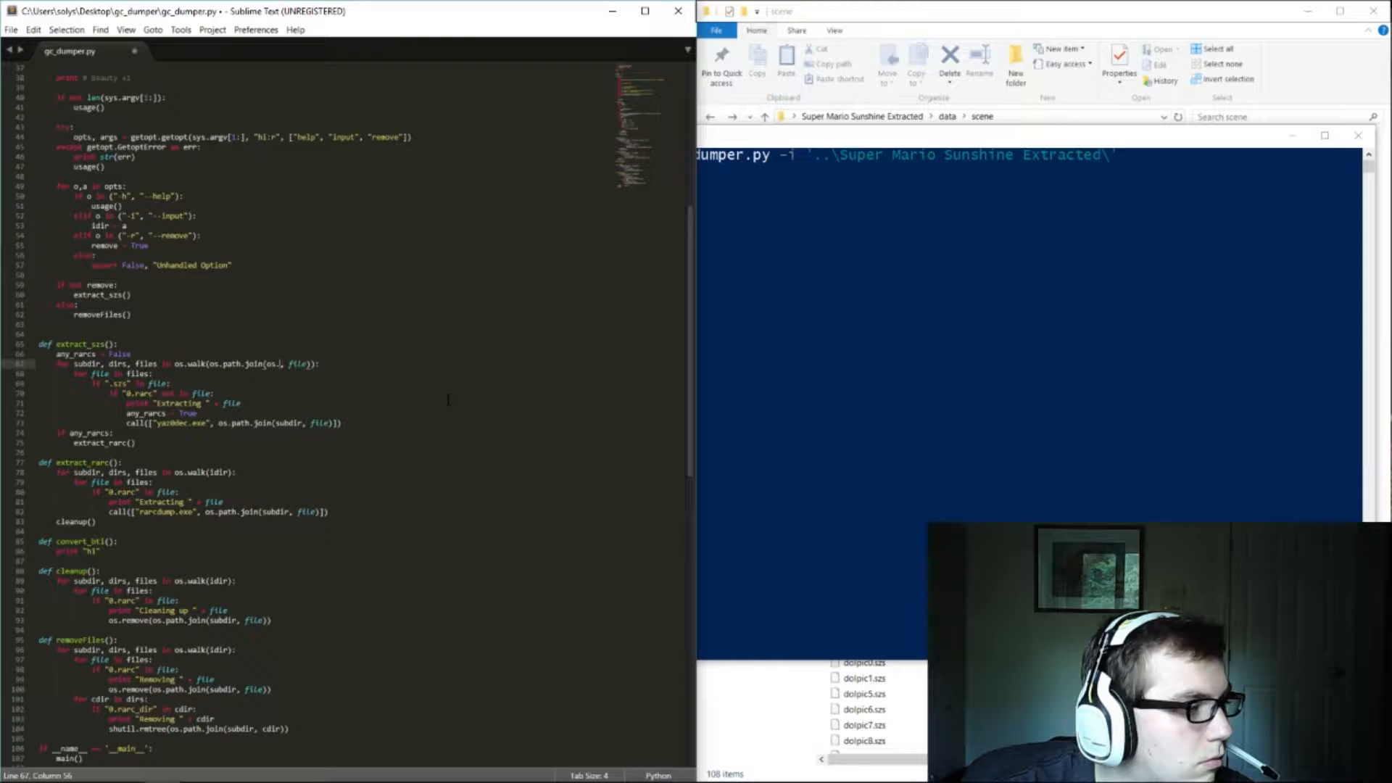
type("path()")
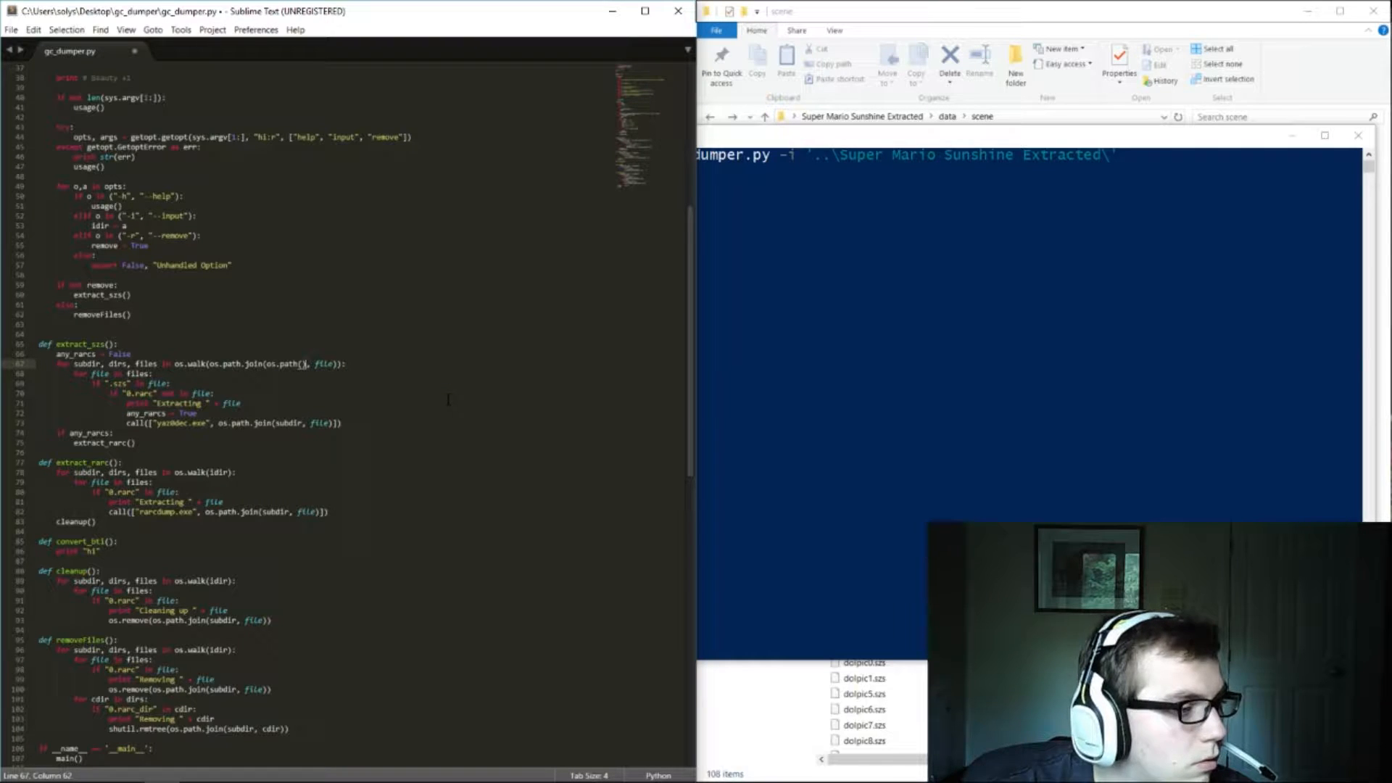
key("Delete")
key("Delete")
key("Delete")
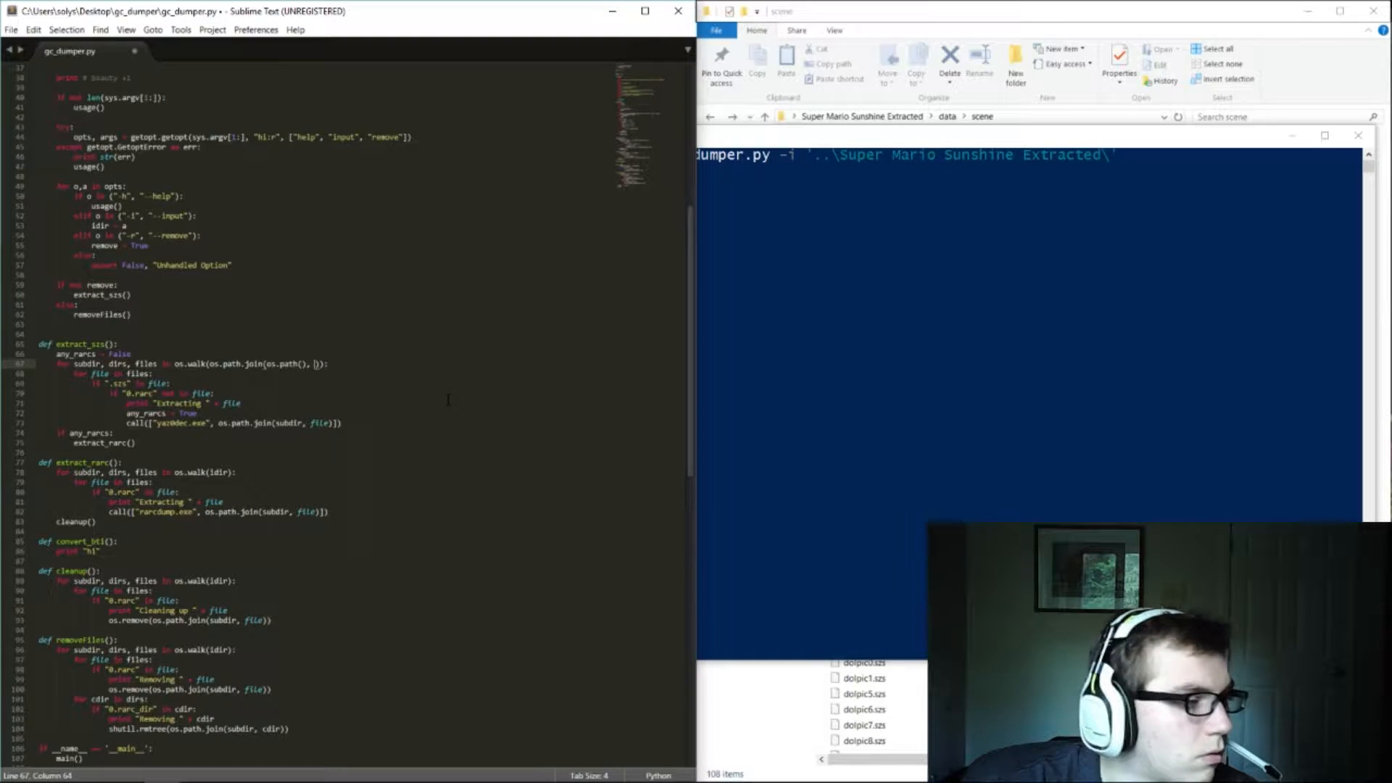
type("idi")
key("Tab")
key("ctrl+s")
left_click(1216, 408)
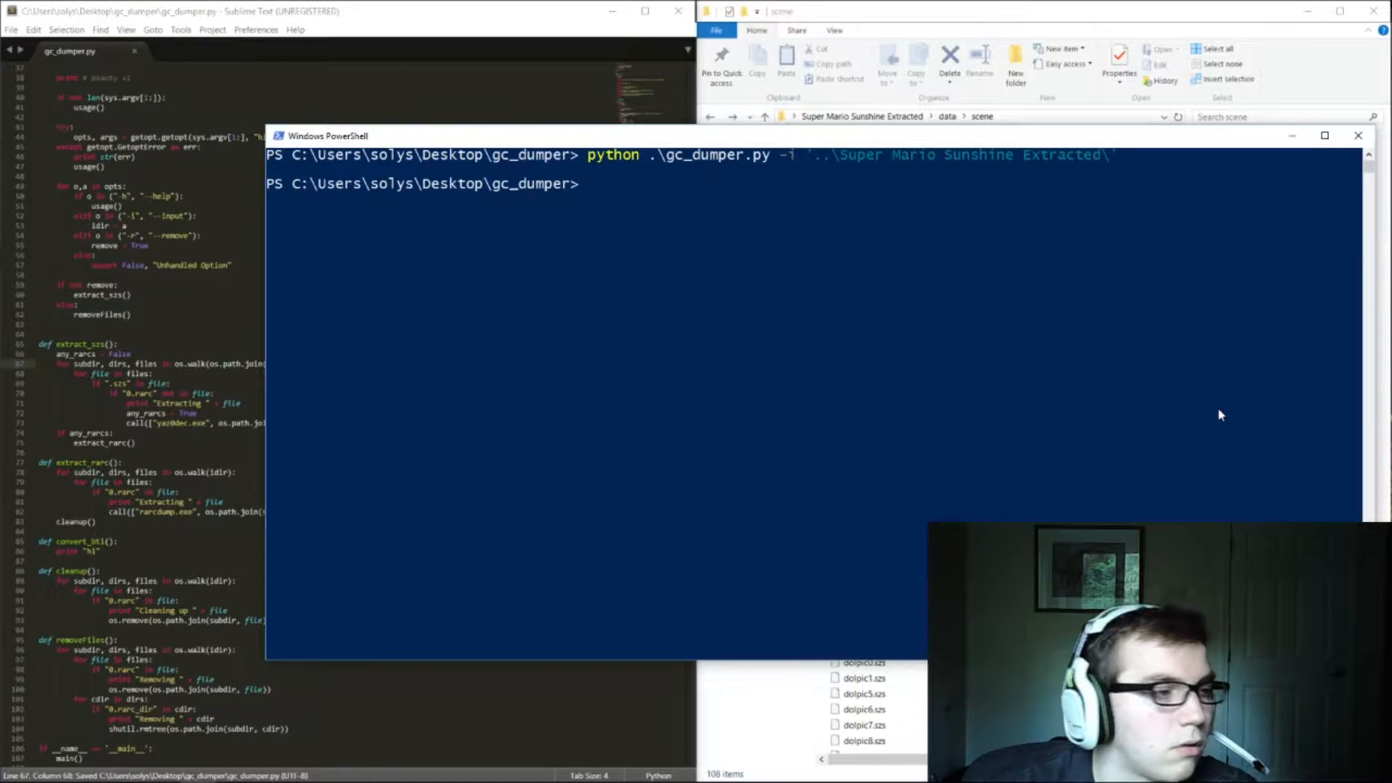
Step: Rerun gc_dumper.py, hitting TypeError: 'module' object is not callable, and review line 67 in the editor
key("Up")
key("Return")
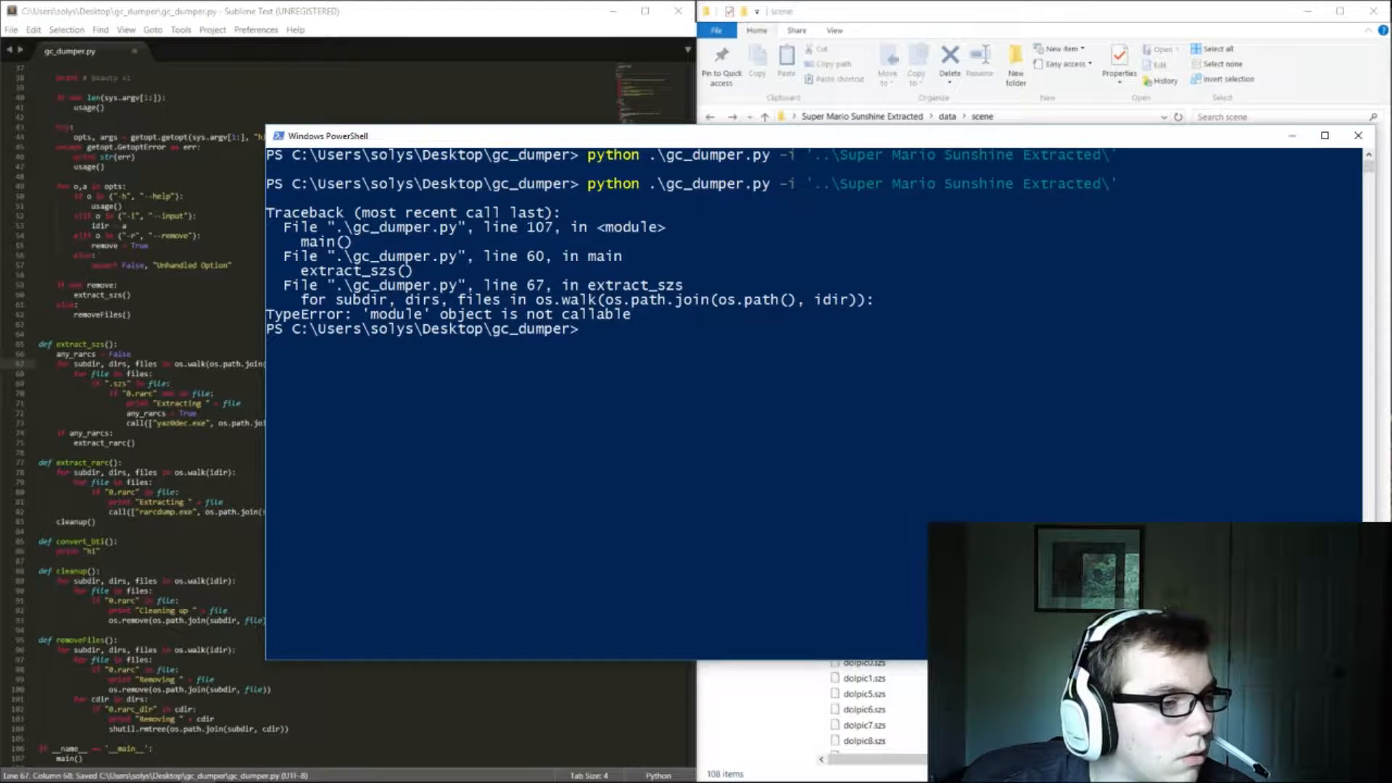
left_click(304, 500)
left_click(304, 364)
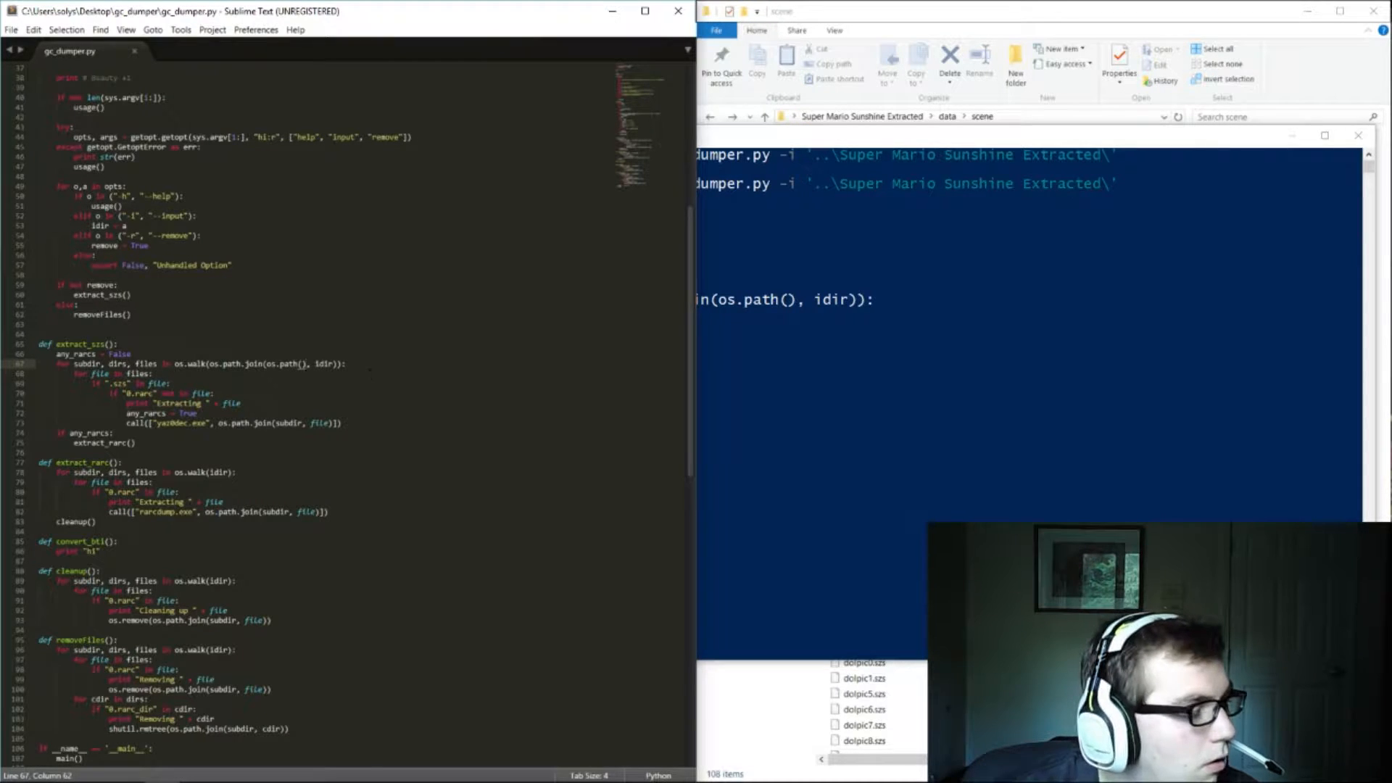
scroll(638, 413, "down", 3)
scroll(638, 412, "down", 3)
scroll(637, 413, "down", 3)
scroll(357, 376, "down", 3)
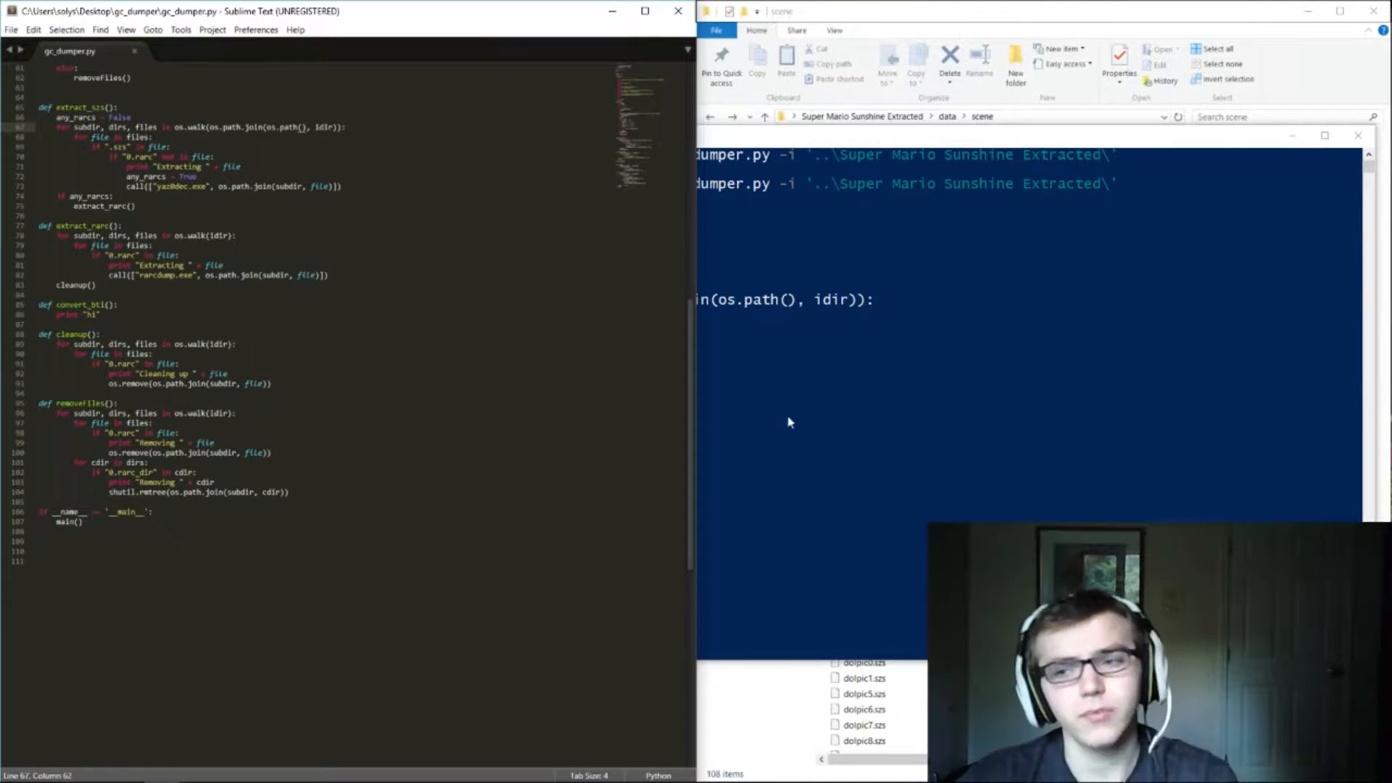
left_click(714, 316)
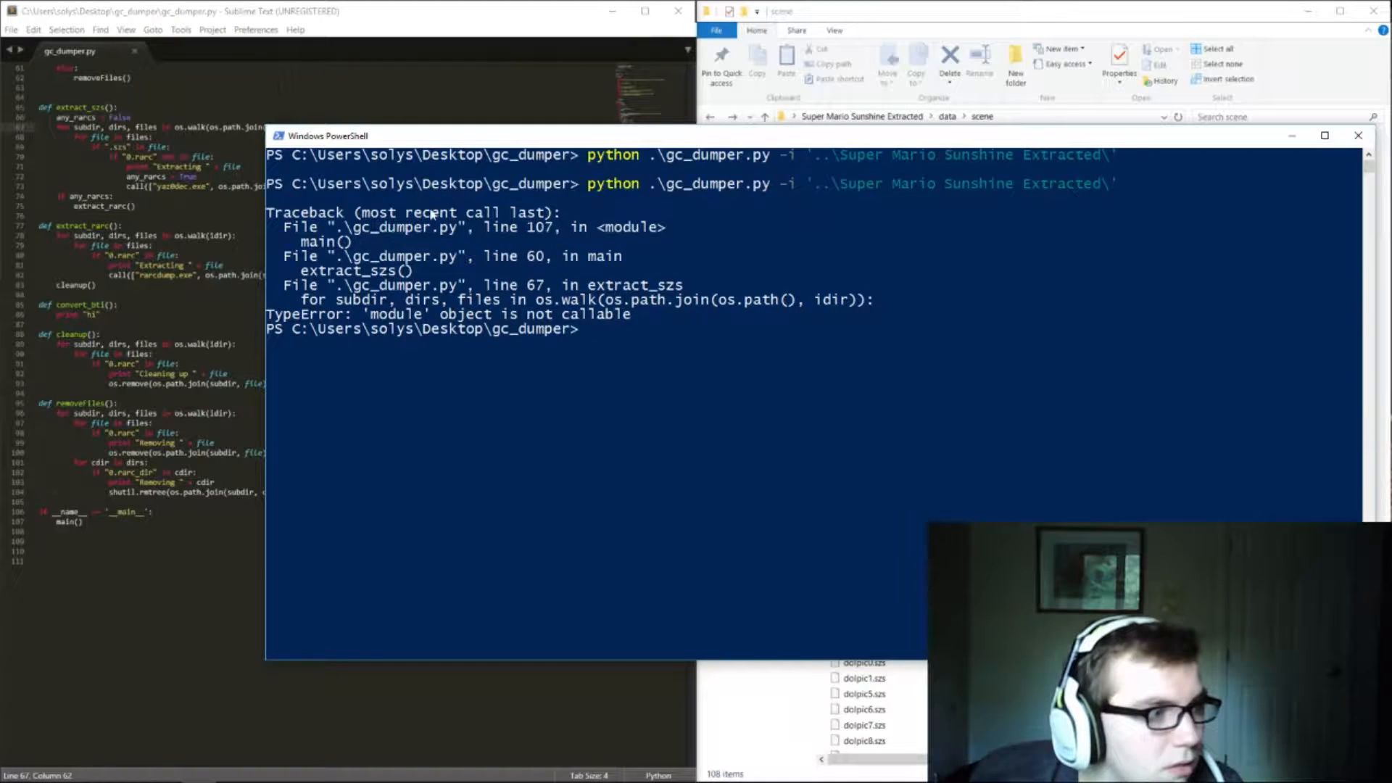
Step: Check the data and scene folders in Explorer, then bring PowerShell forward for the gc_dumper.py -r removal run
left_click(461, 258)
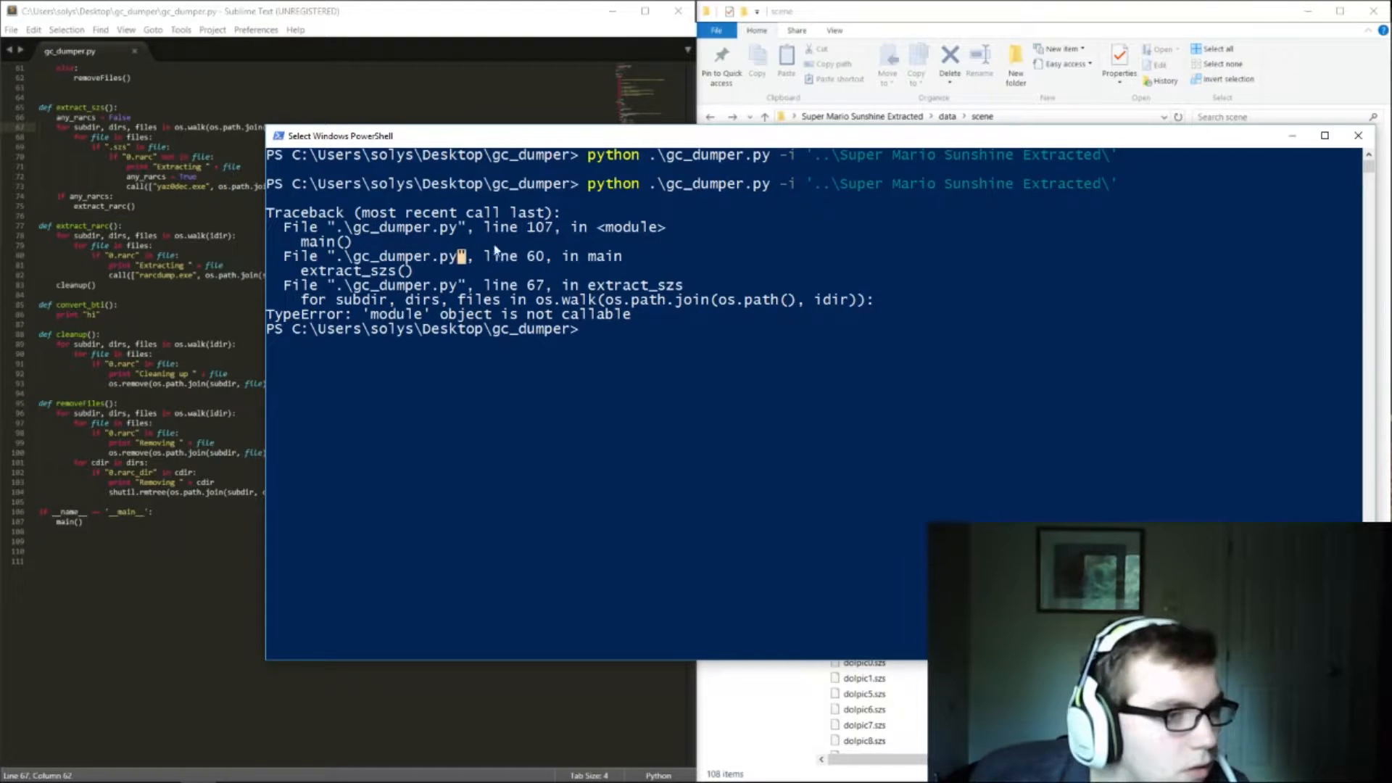
key("alt+Tab")
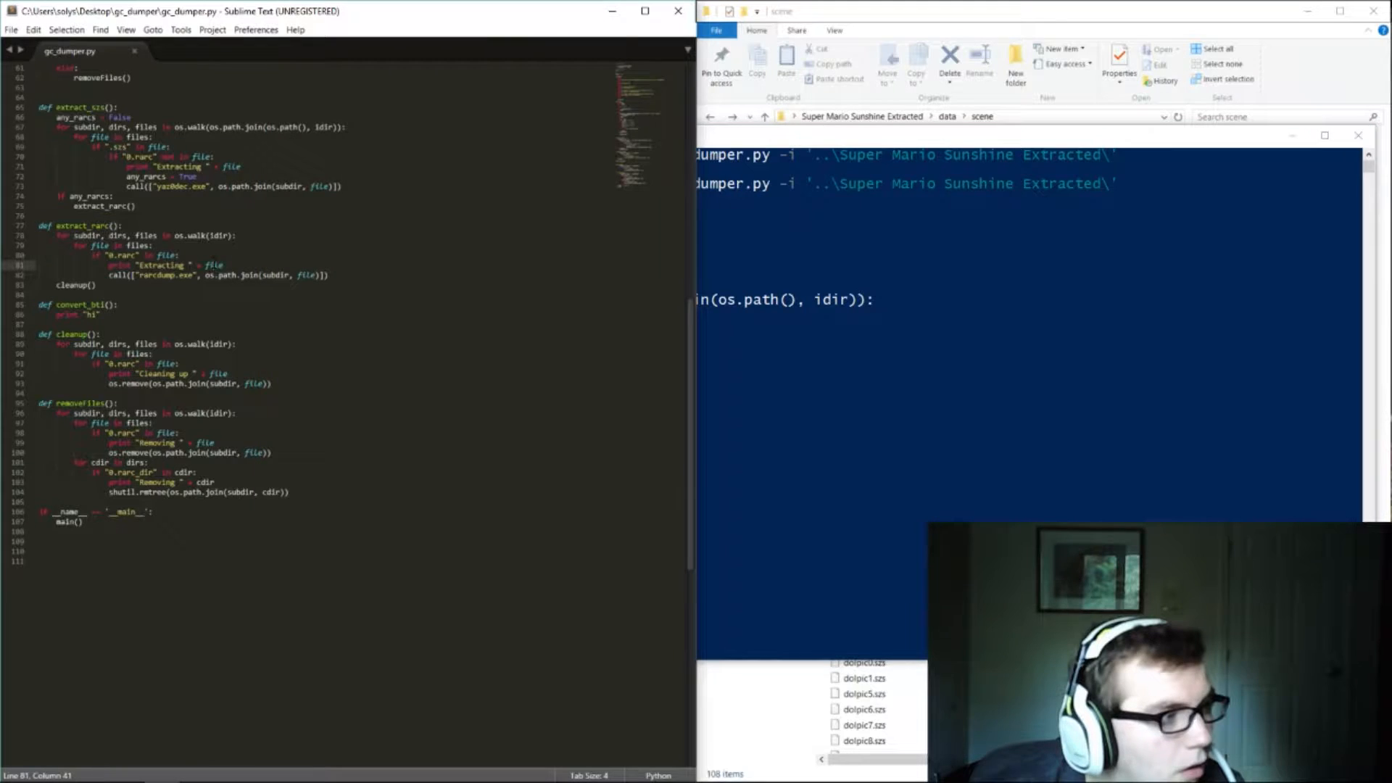
key("alt+Tab")
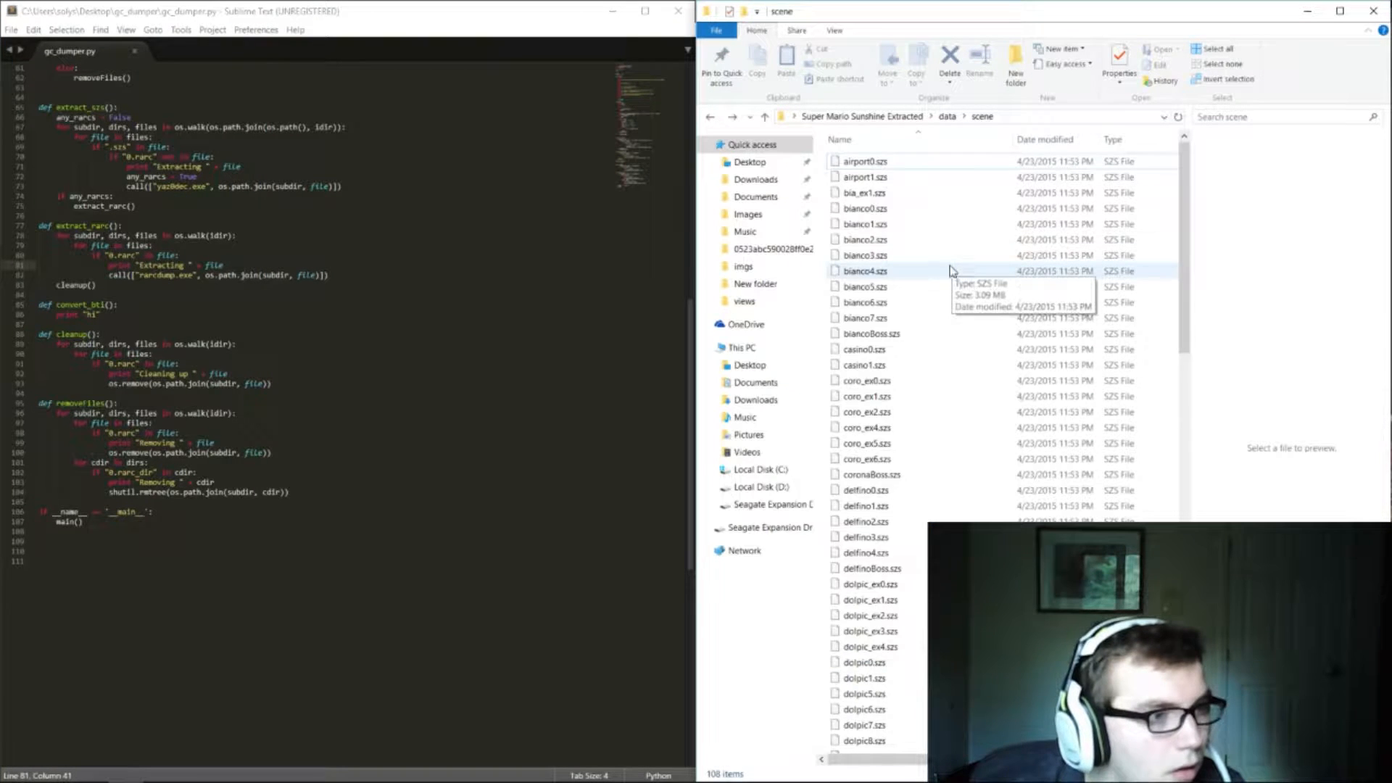
left_click(711, 117)
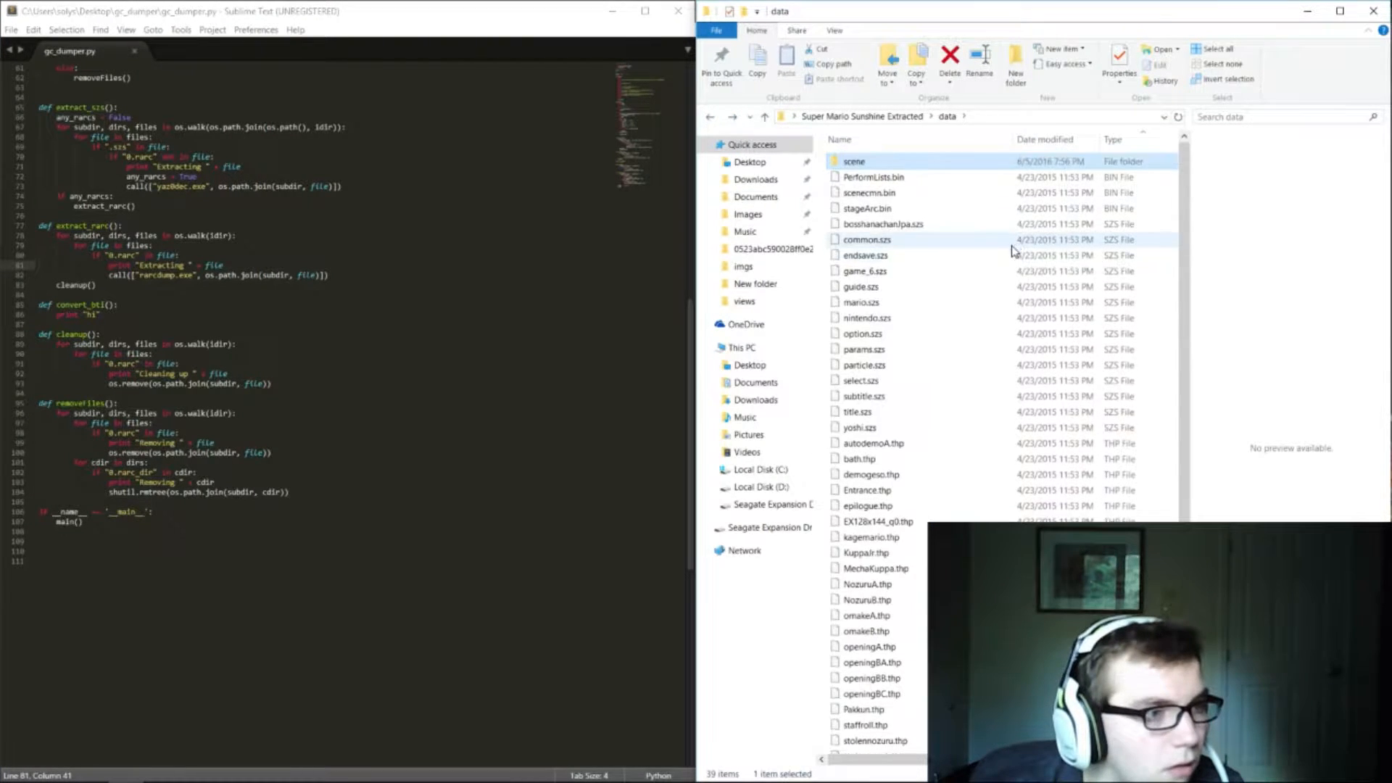
left_click(731, 116)
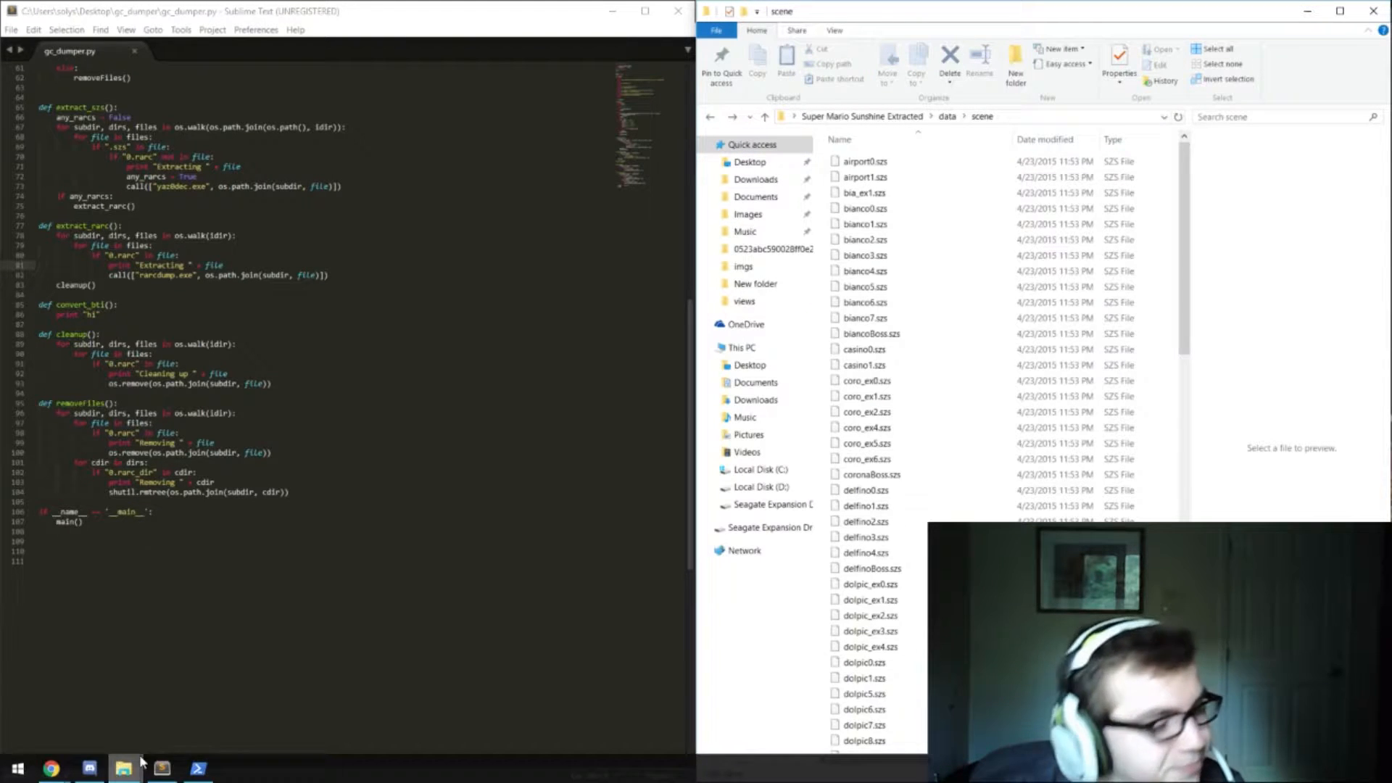
left_click(193, 768)
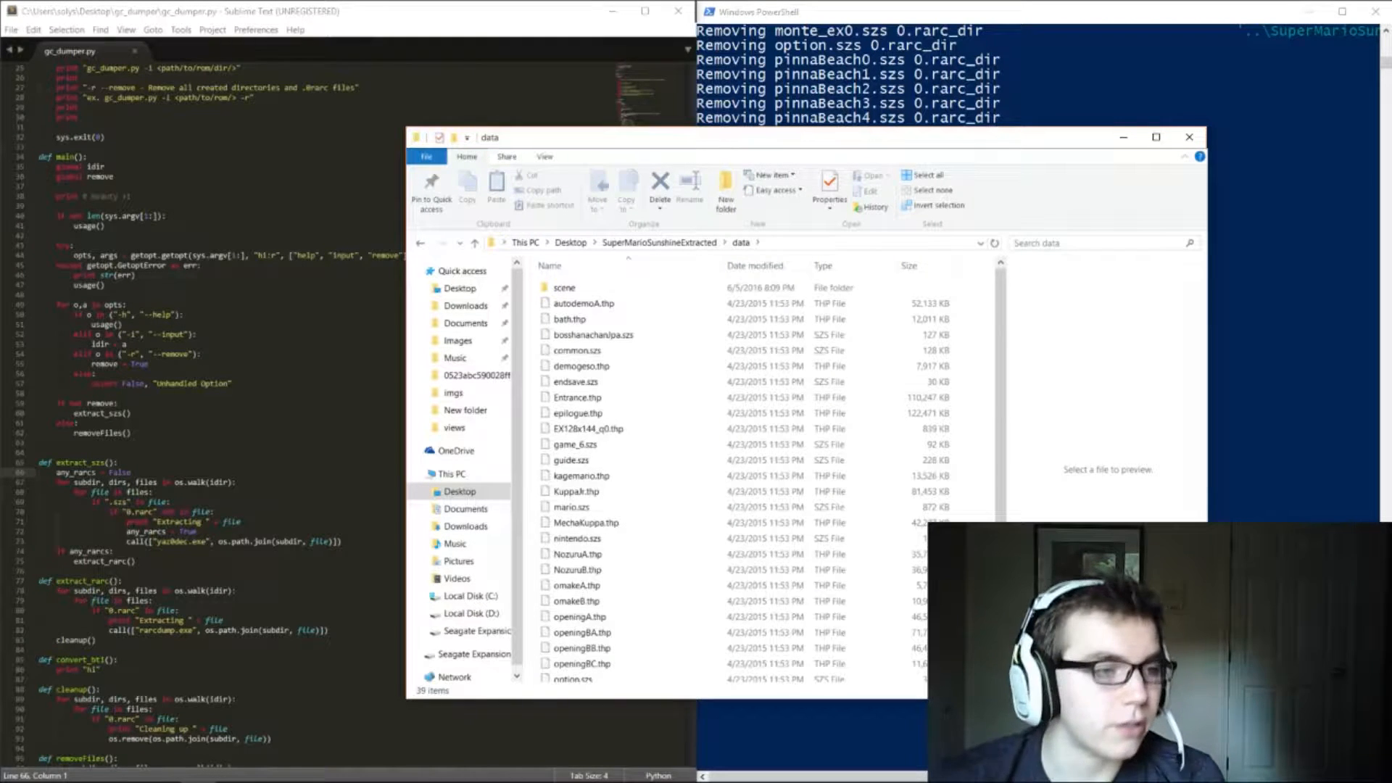
Step: Clear the PowerShell console after the removal run and snap the data folder window to the left half
left_click(1244, 108)
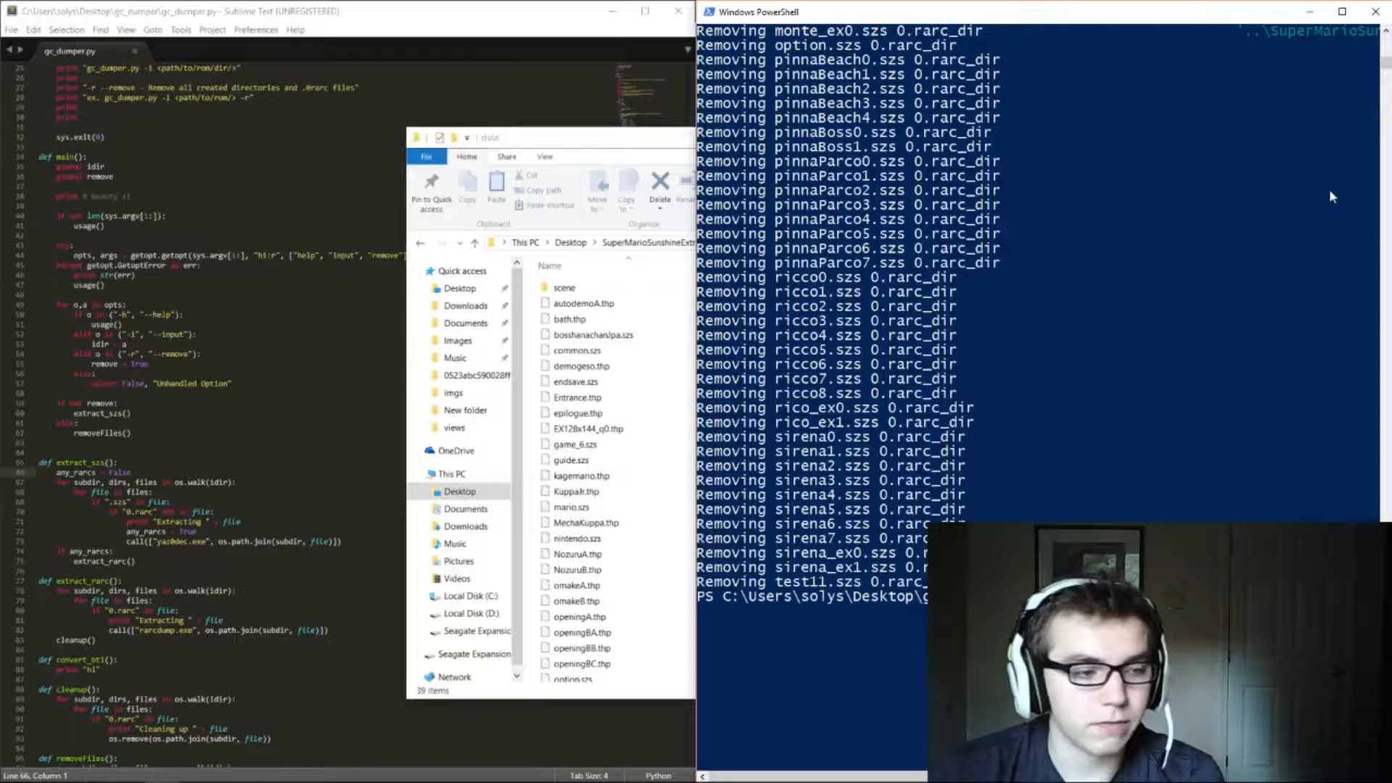
type("clera")
key("Return")
type("clear")
key("Return")
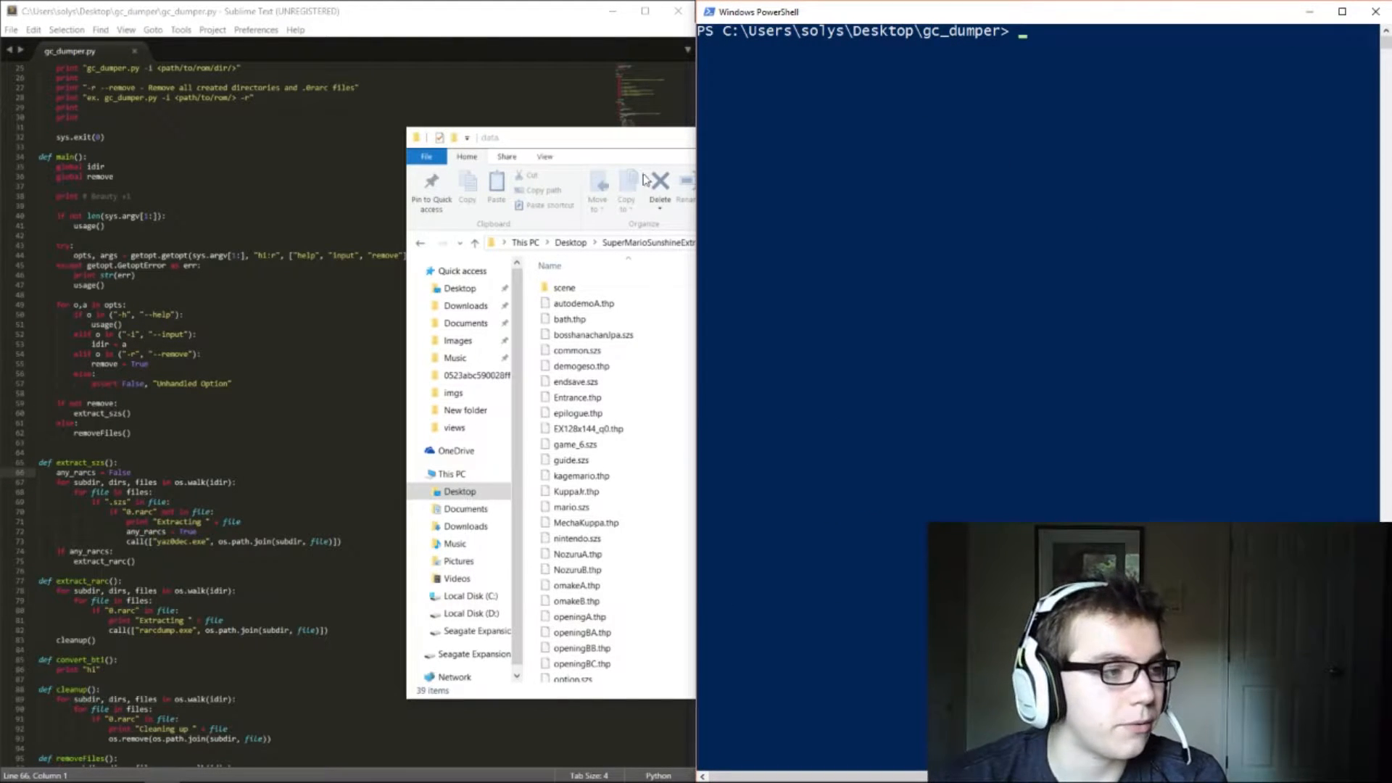
left_click_drag(609, 138, 2, 250)
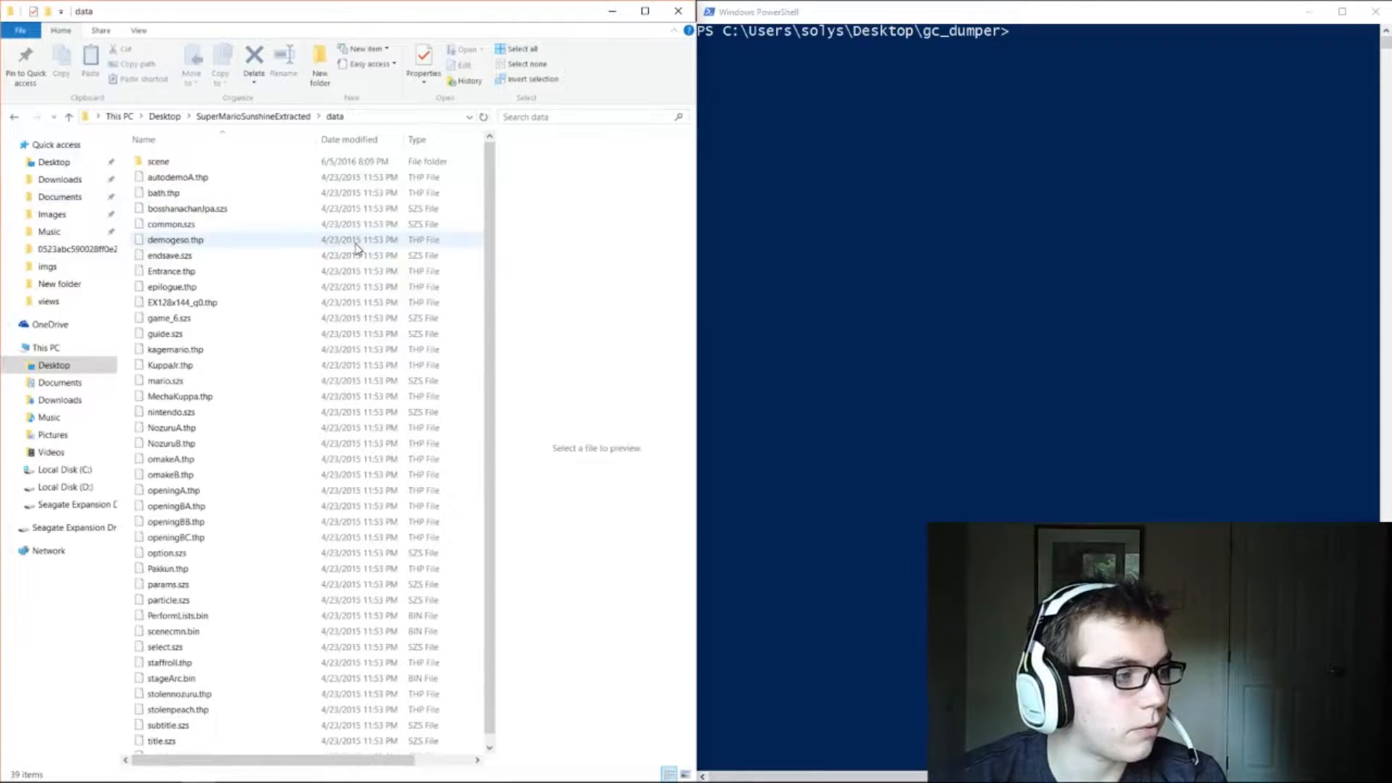
Step: Reopen the data folder from SuperMarioSunshineExtracted and recall the earlier gc_dumper.py command at the prompt
left_click(254, 116)
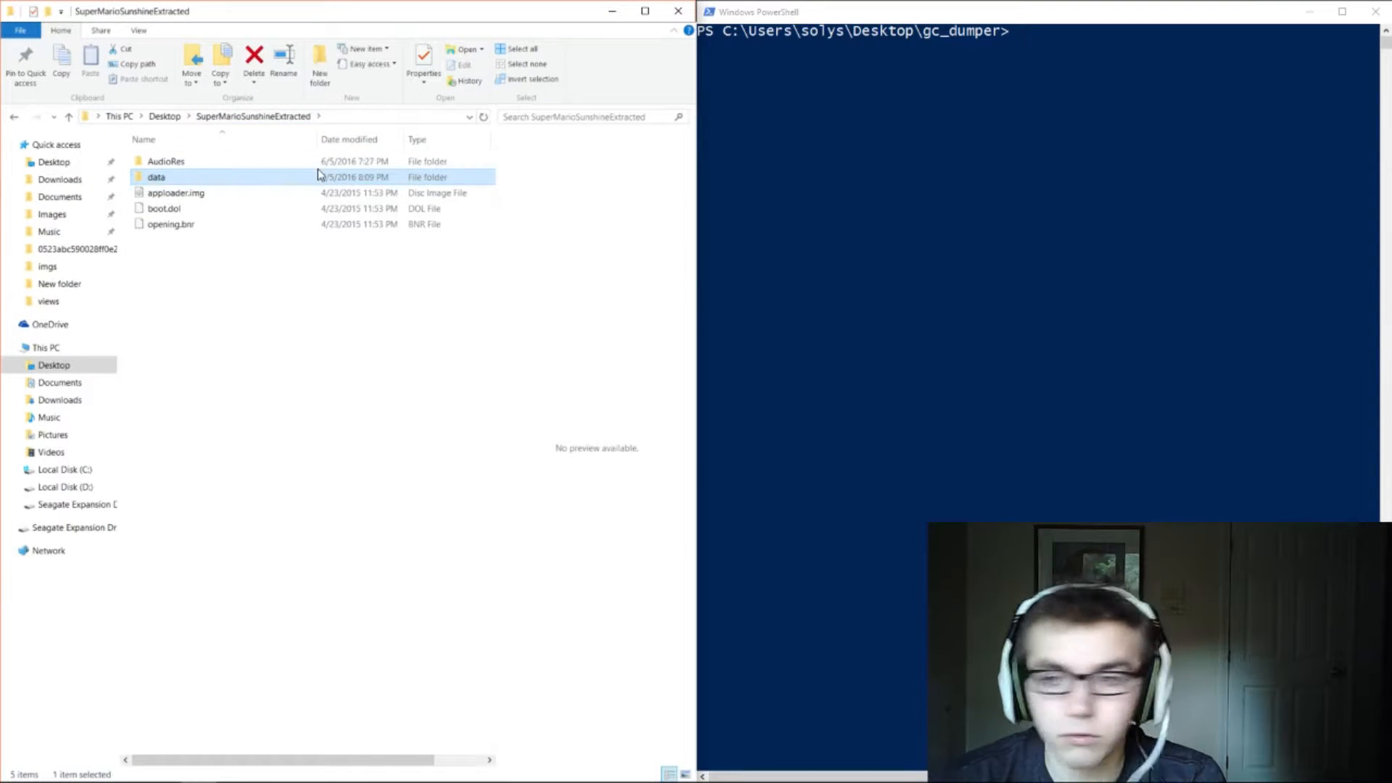
double_click(175, 179)
left_click(1120, 166)
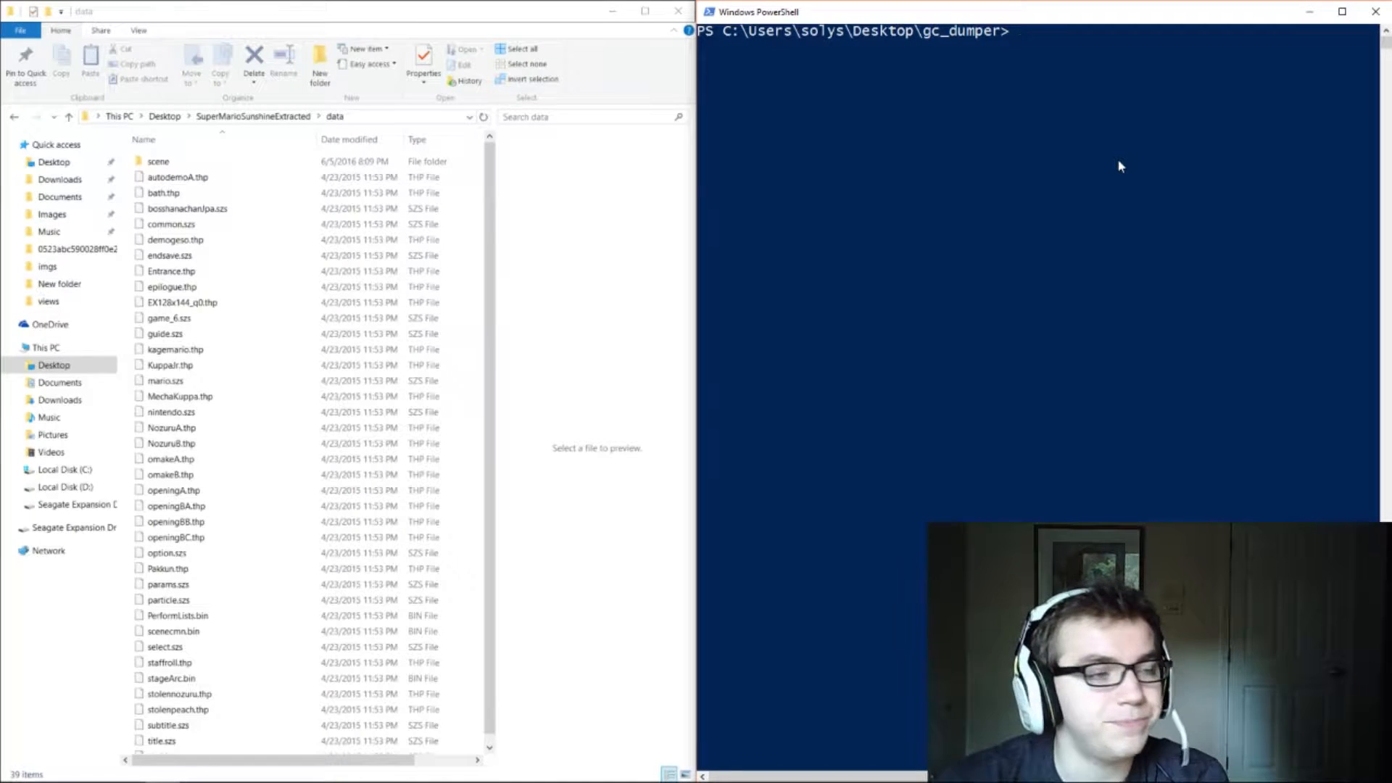
left_click(1037, 32)
type("clera")
key("Up")
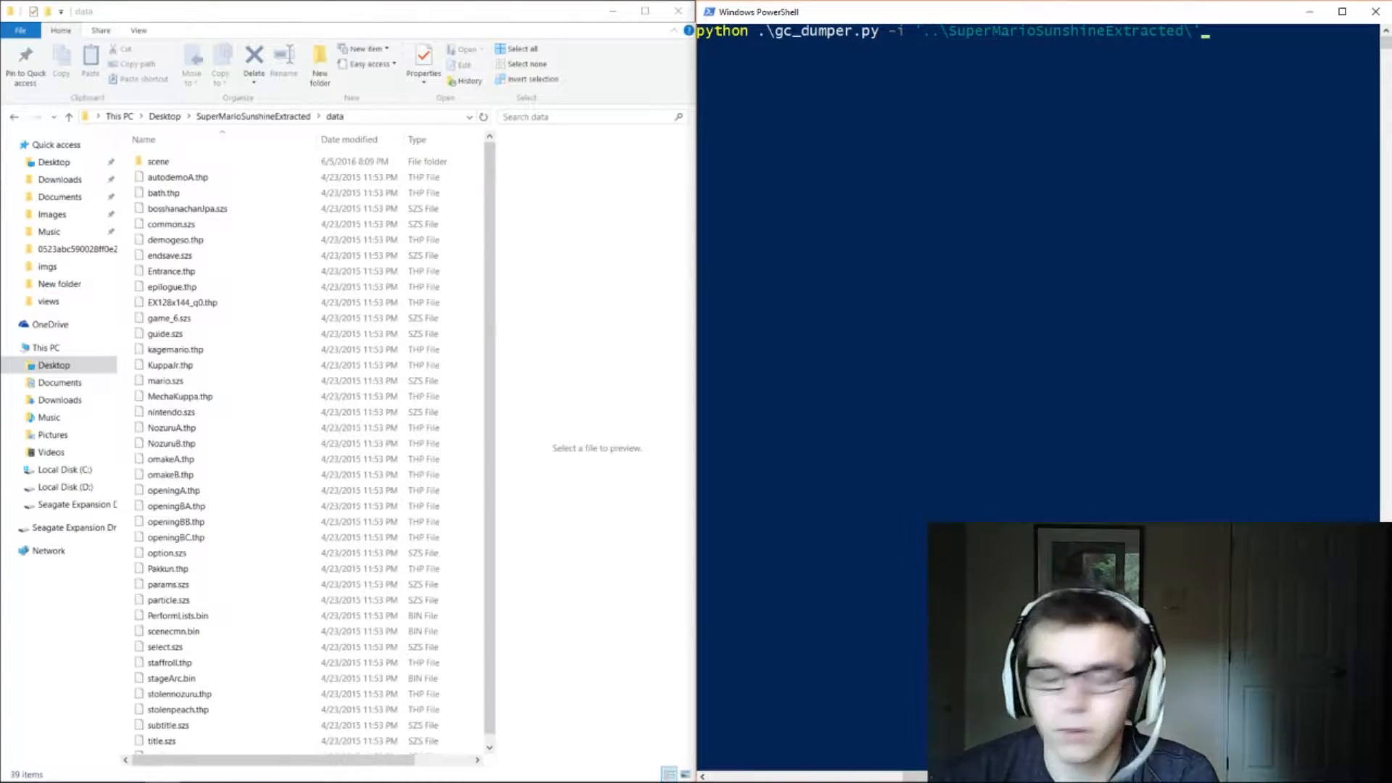
Step: Run the gc_dumper.py extraction and watch 0.rarc_dir folders appear in the scene folder
key("Return")
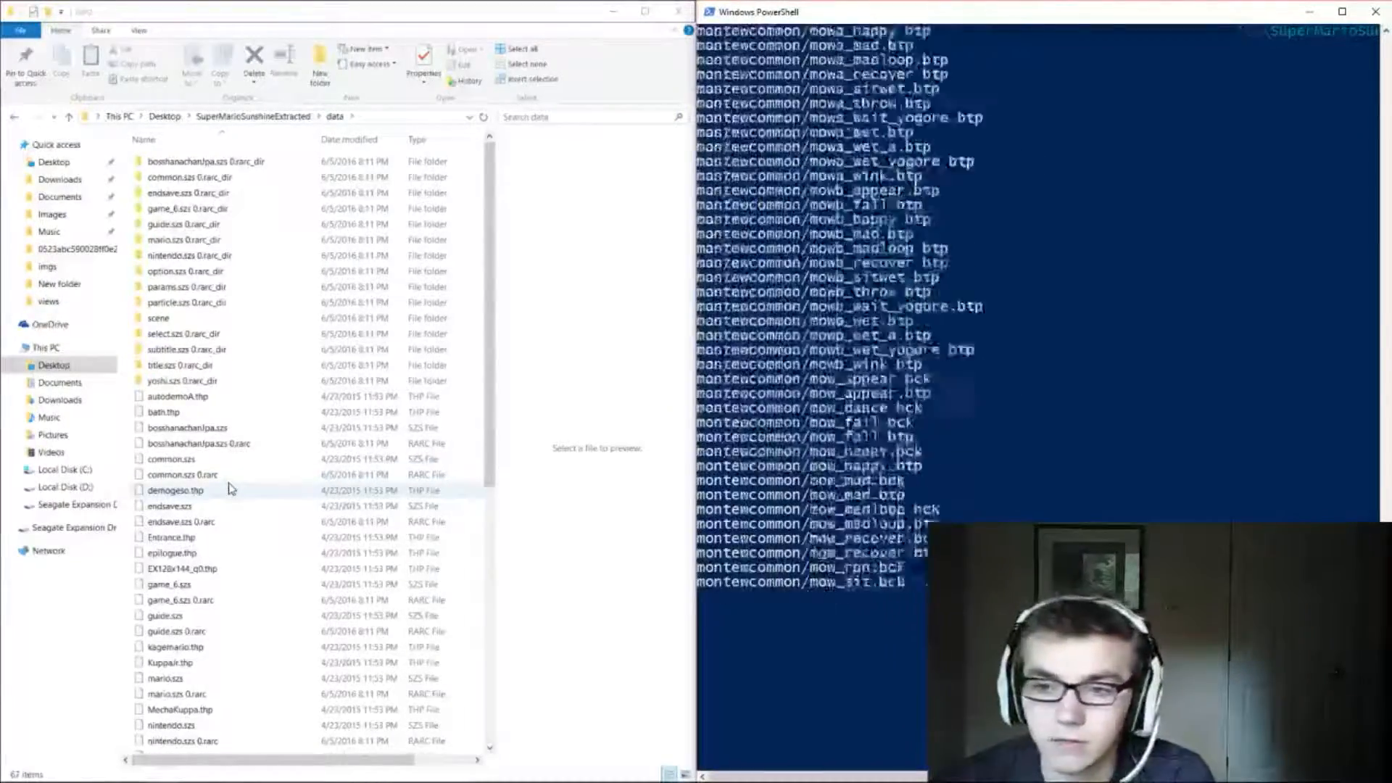
double_click(174, 317)
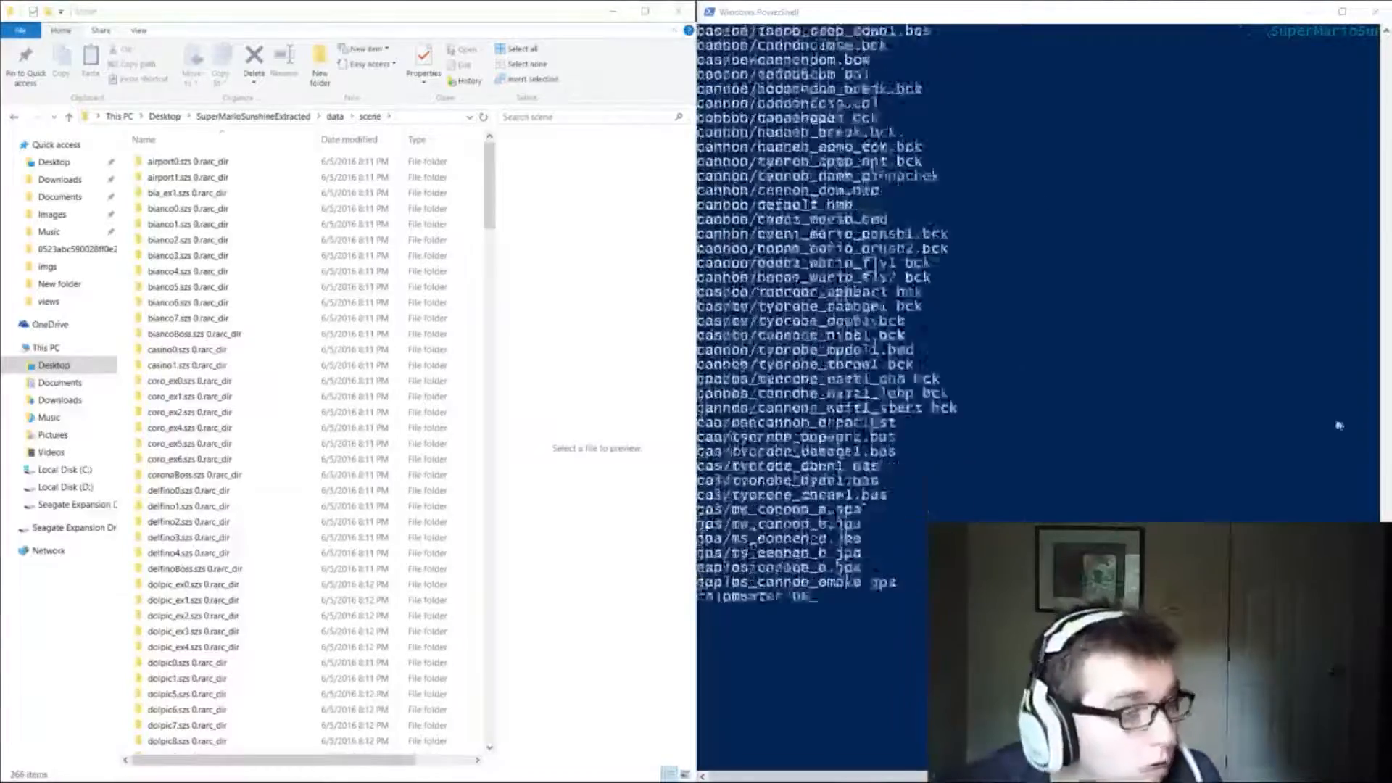
scroll(286, 420, "down", 5)
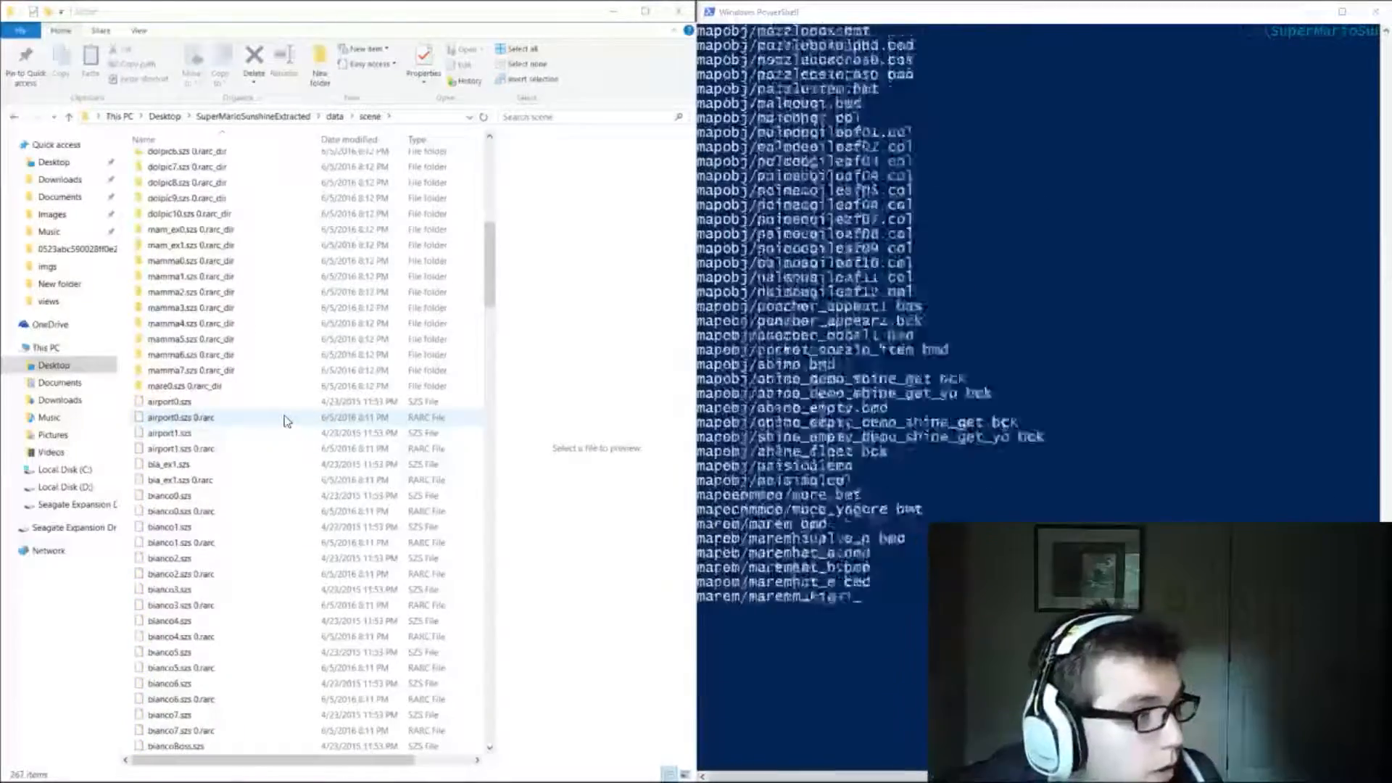
scroll(286, 420, "down", 3)
scroll(309, 398, "down", 3)
scroll(310, 398, "down", 3)
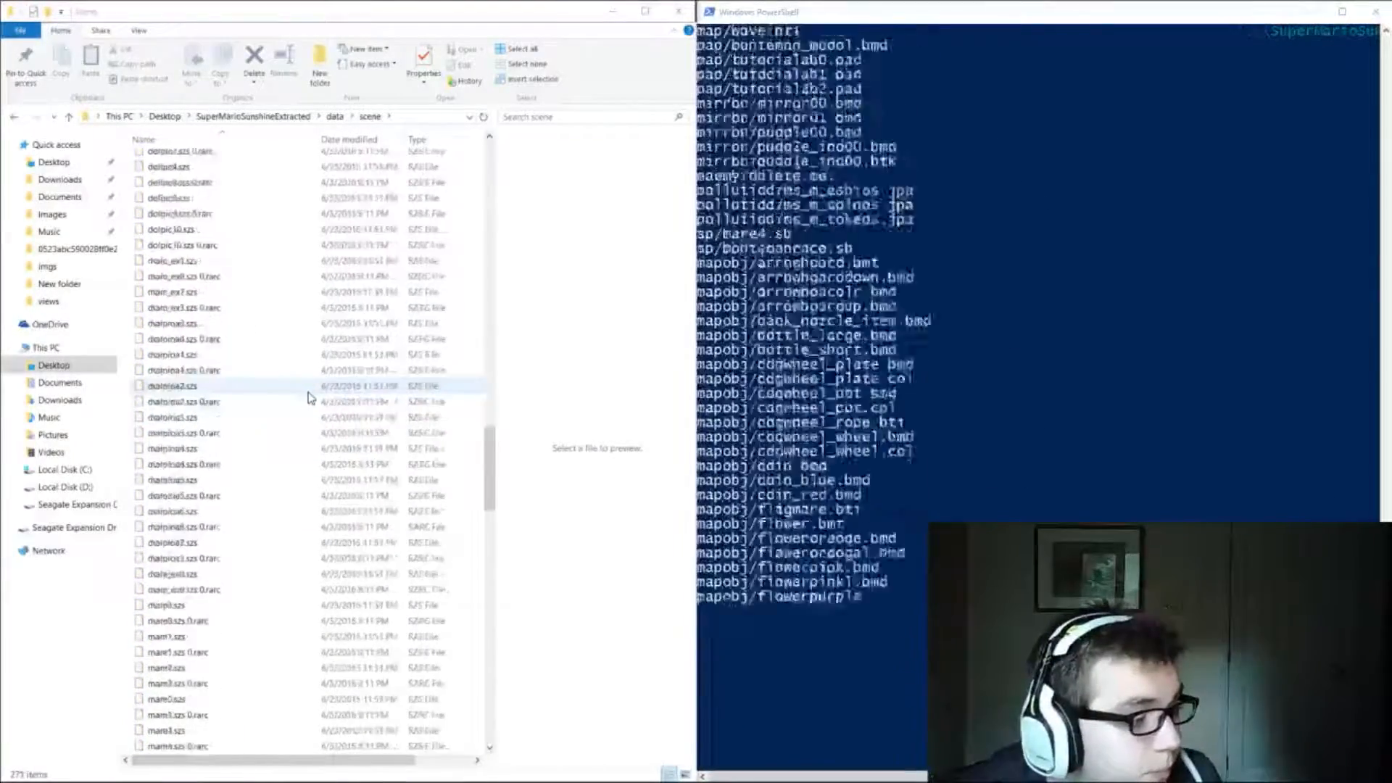
scroll(309, 398, "down", 4)
scroll(309, 398, "down", 4)
scroll(368, 390, "down", 3)
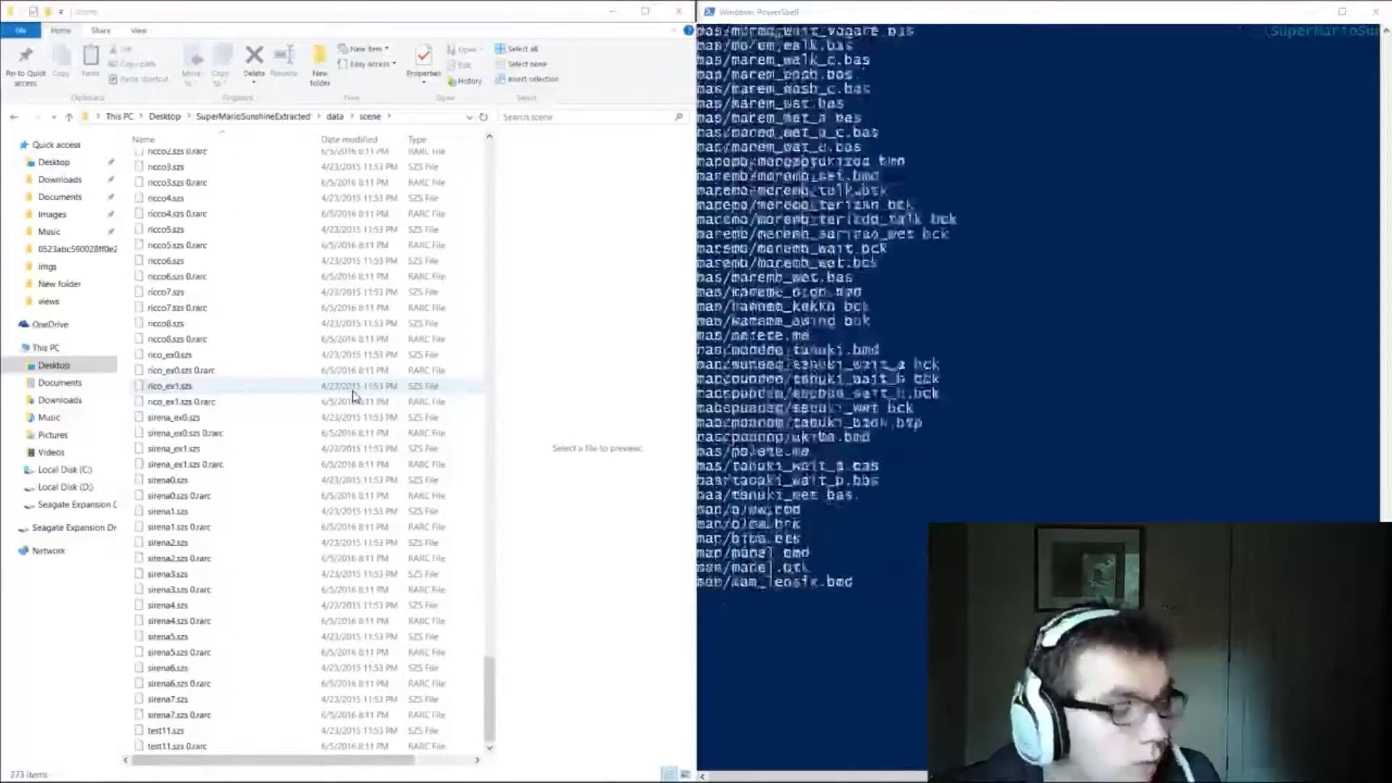
scroll(351, 387, "up", 2)
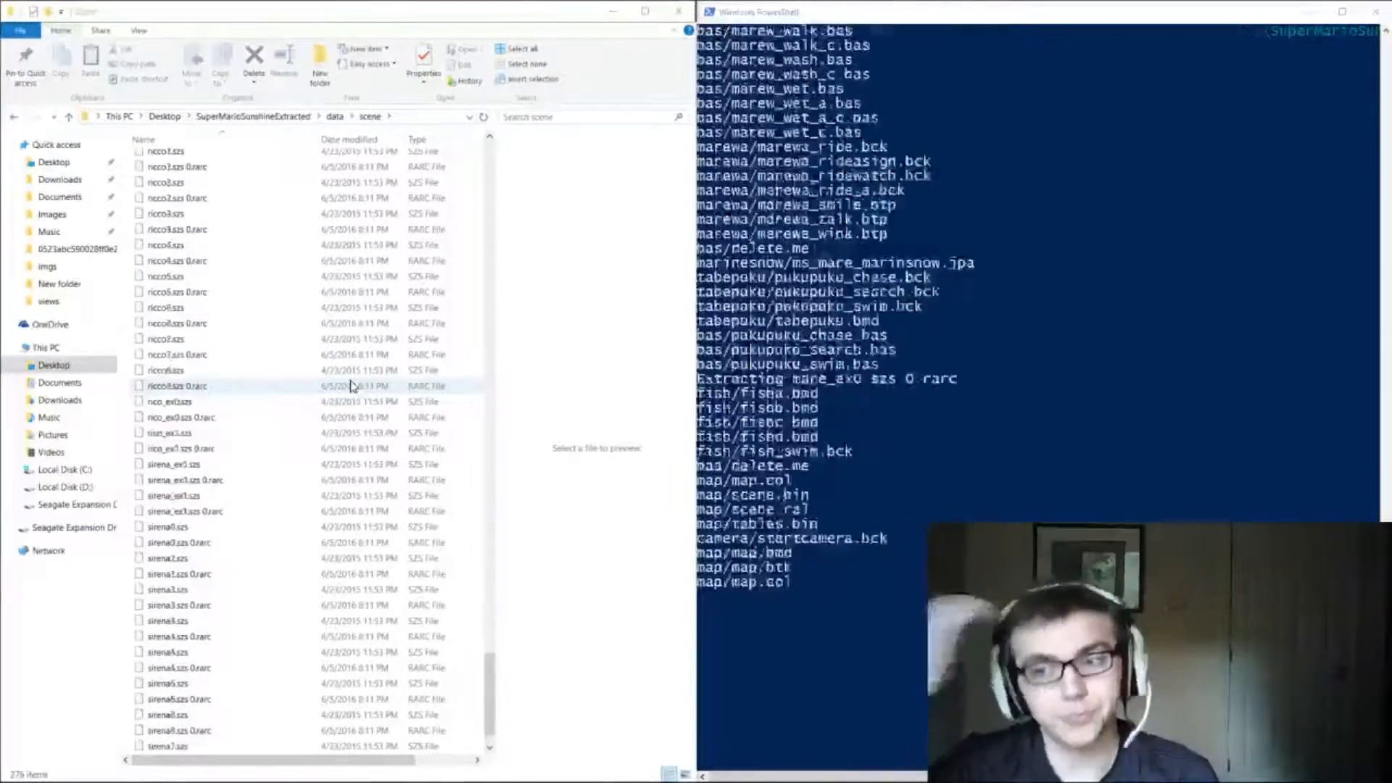
scroll(351, 388, "up", 4)
scroll(316, 315, "up", 3)
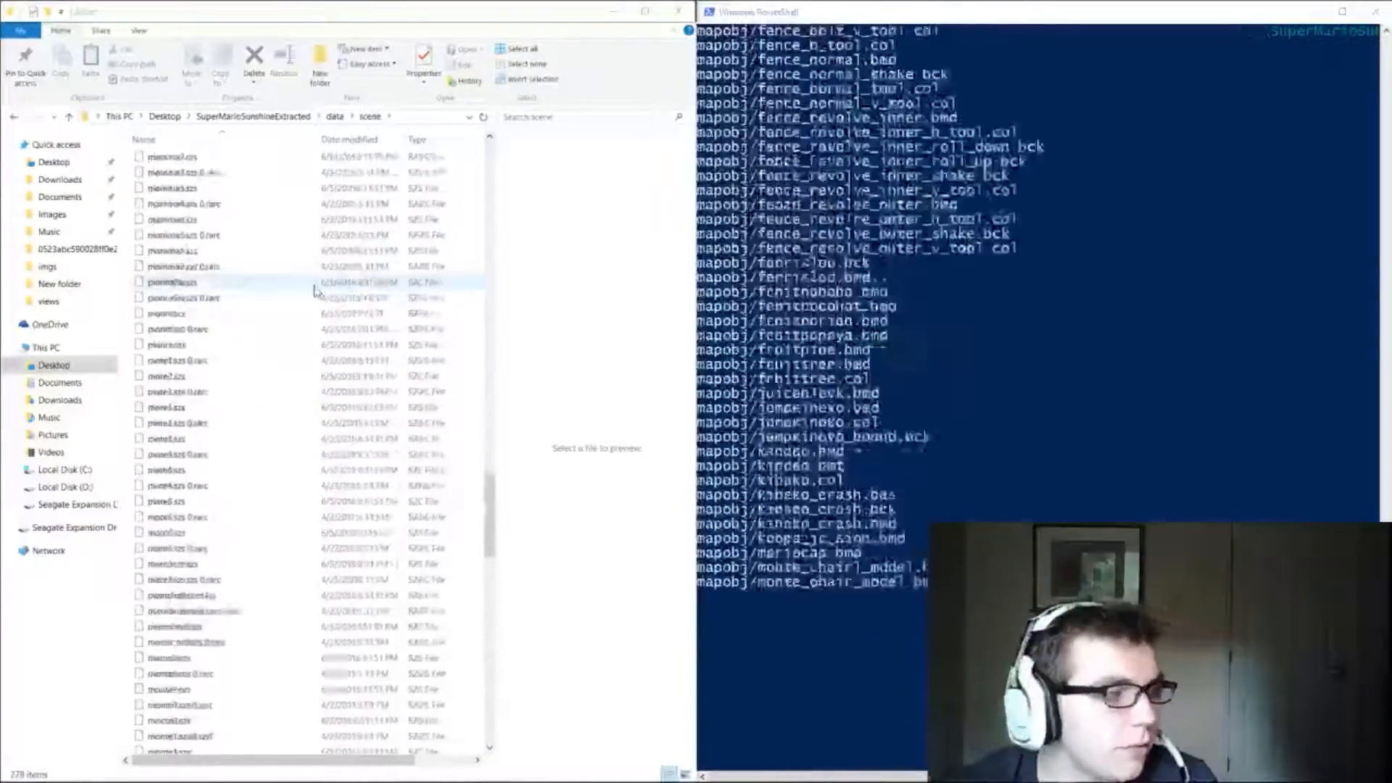
scroll(310, 298, "up", 3)
scroll(309, 297, "up", 4)
scroll(310, 298, "up", 4)
scroll(326, 283, "up", 3)
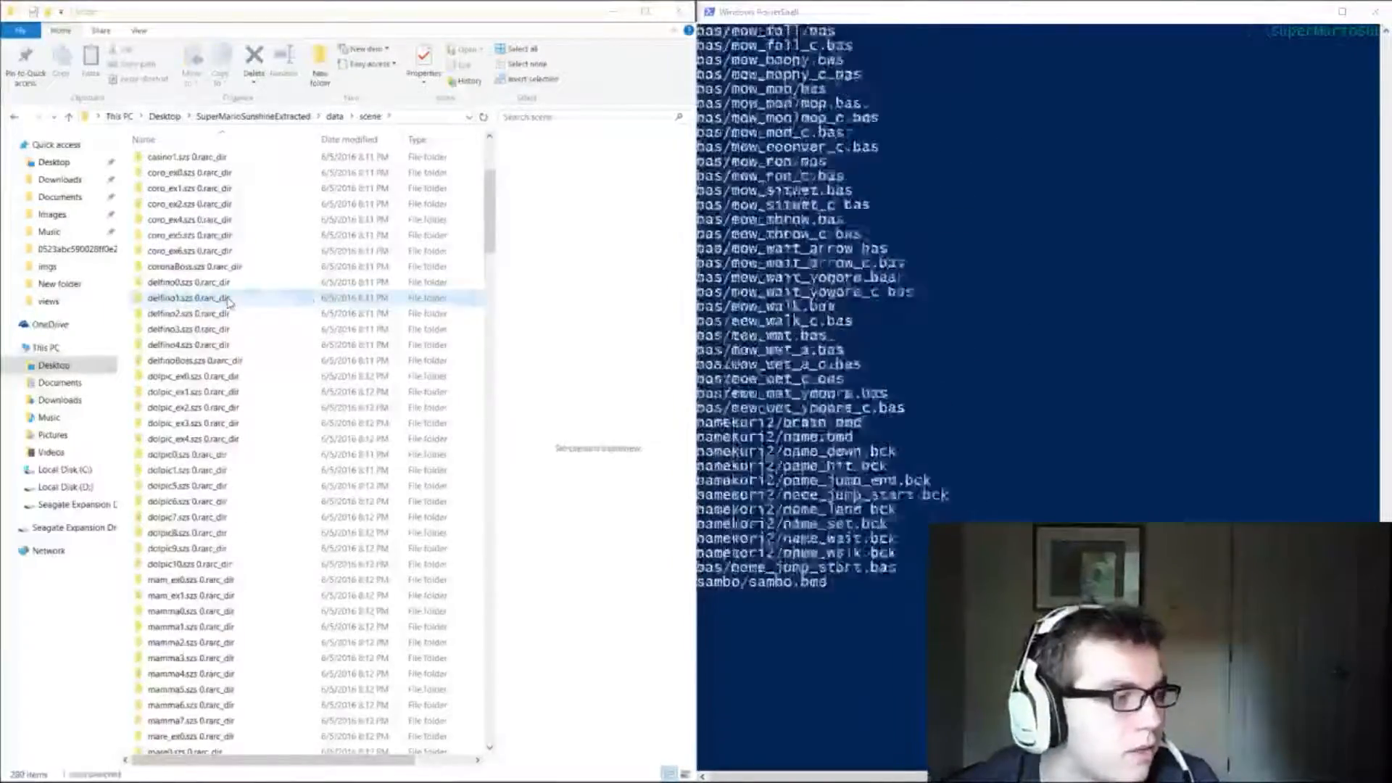
double_click(359, 267)
double_click(251, 162)
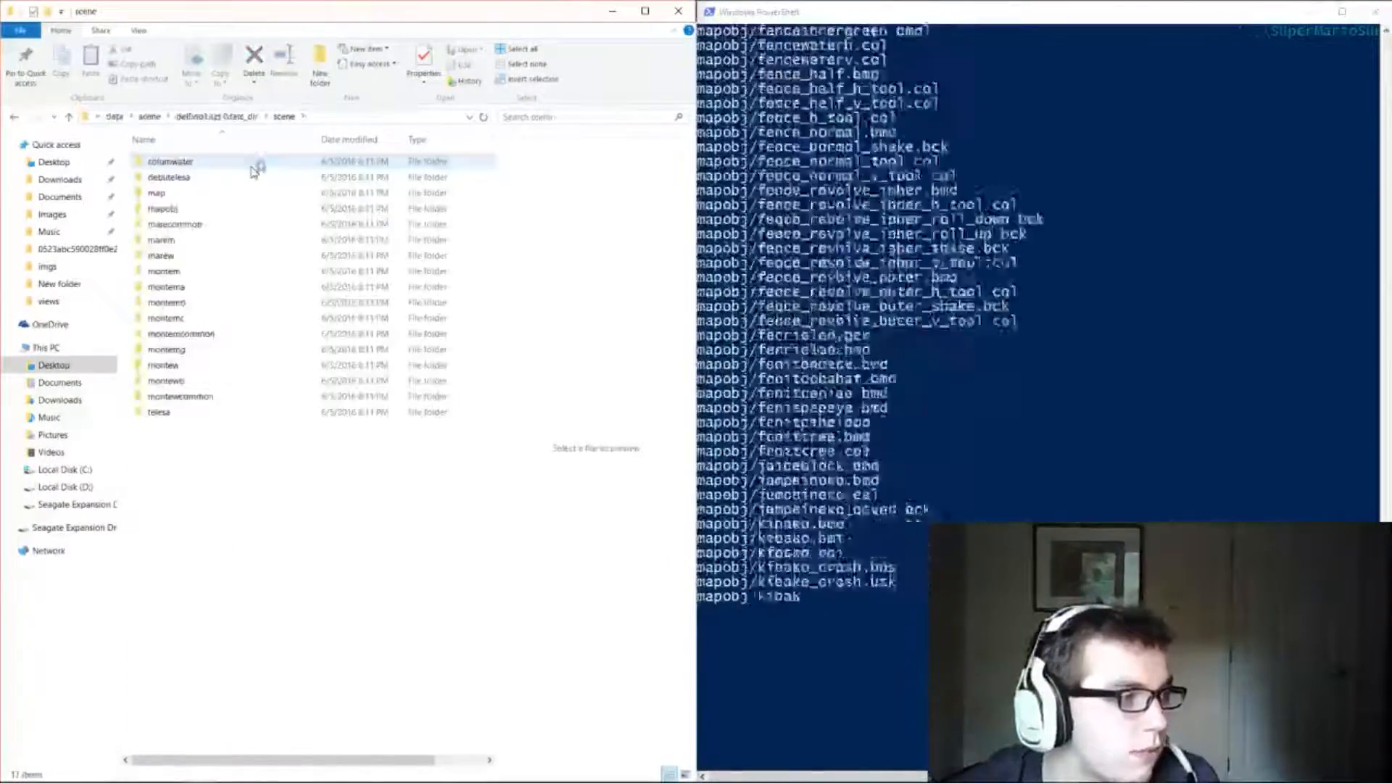
left_click(164, 271)
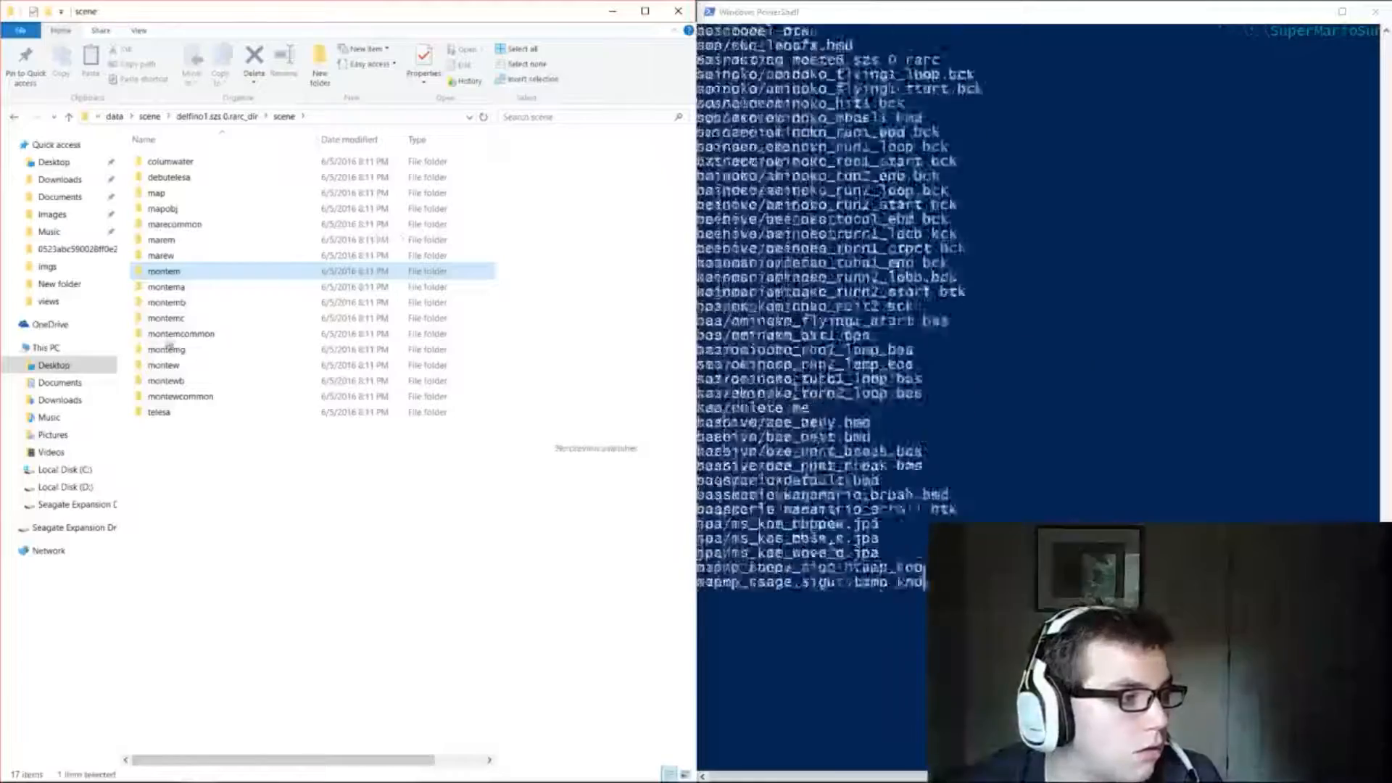
double_click(174, 271)
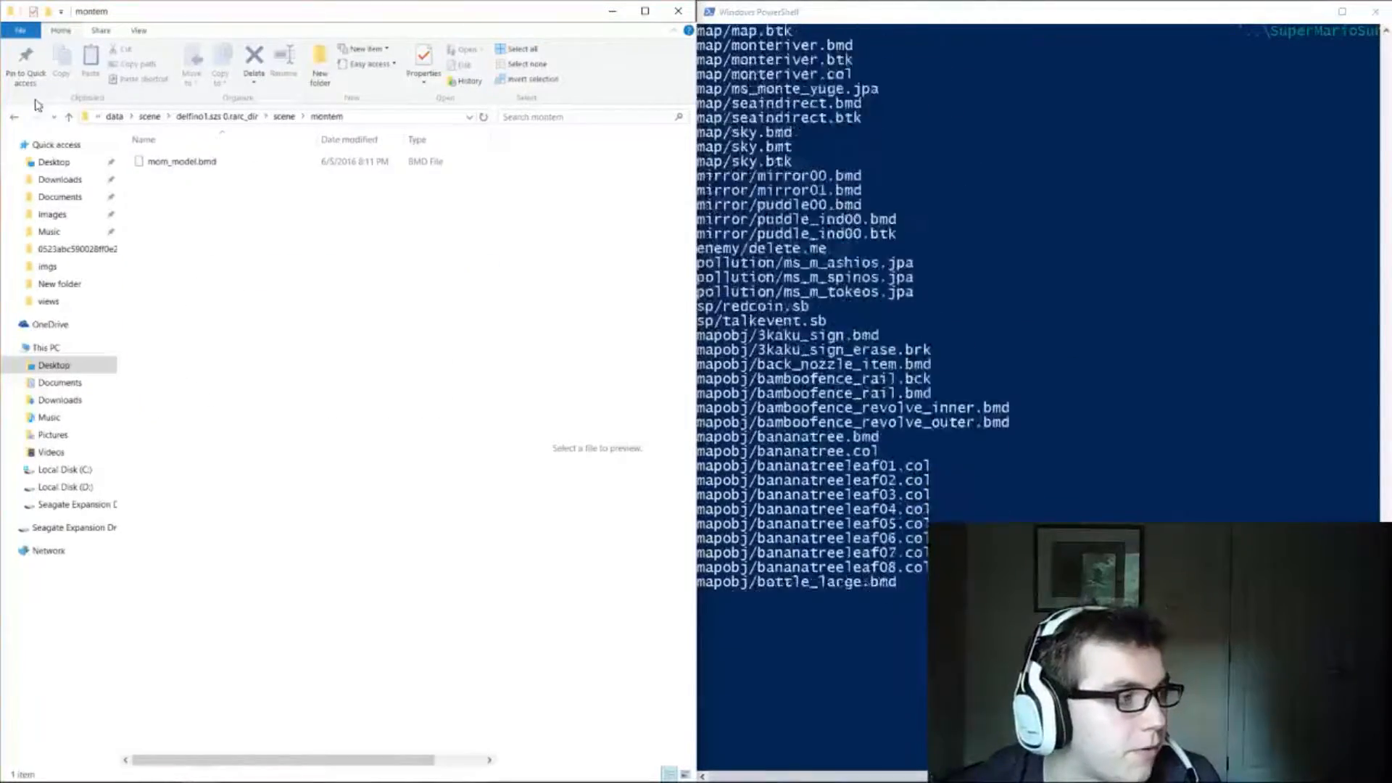
left_click(15, 115)
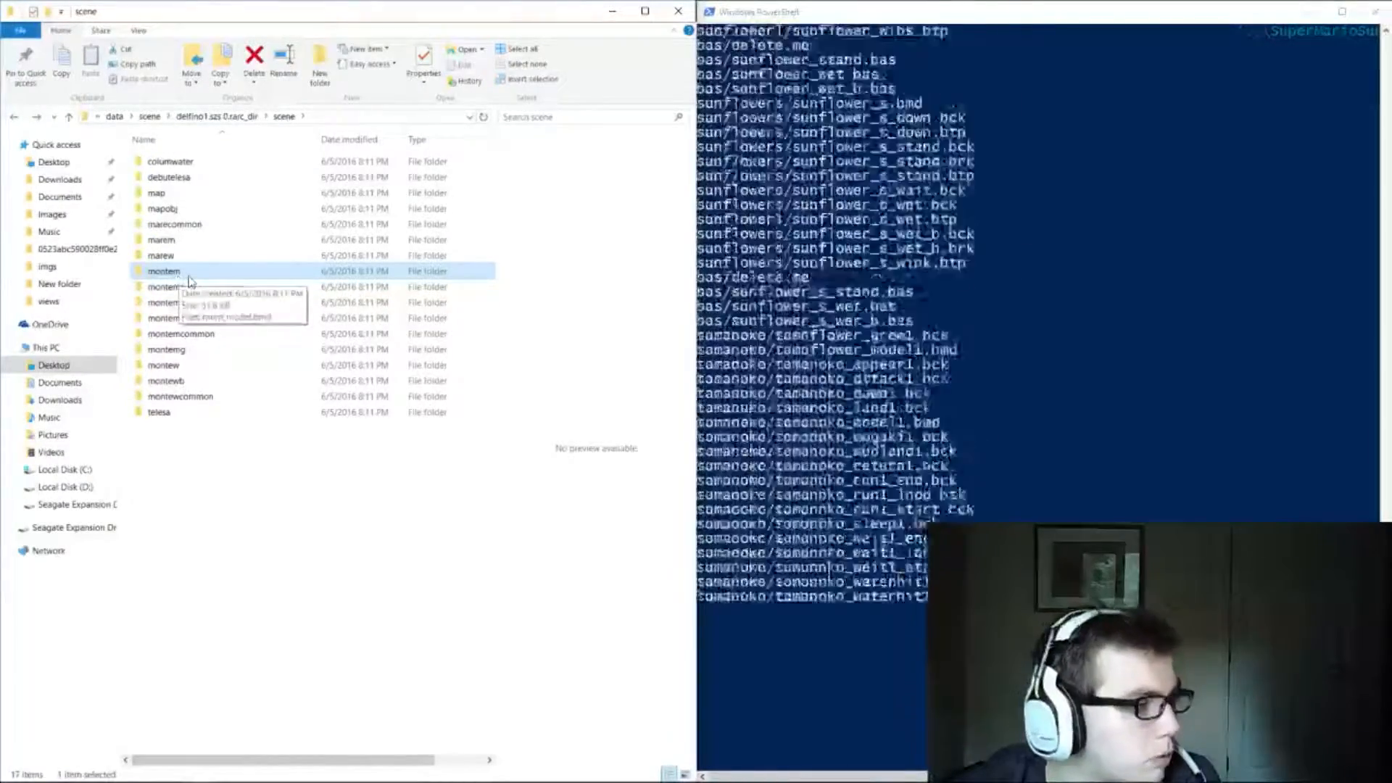
double_click(165, 271)
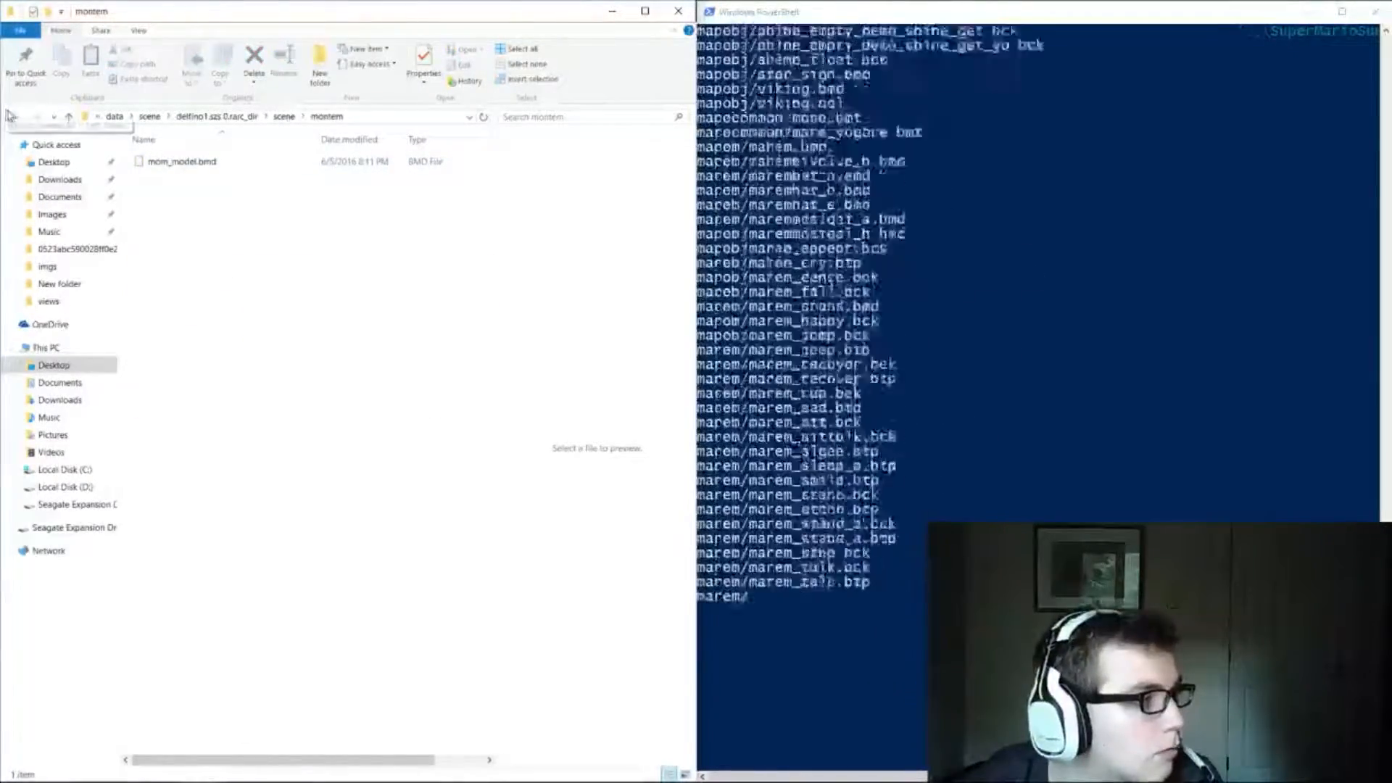
left_click(9, 117)
double_click(204, 297)
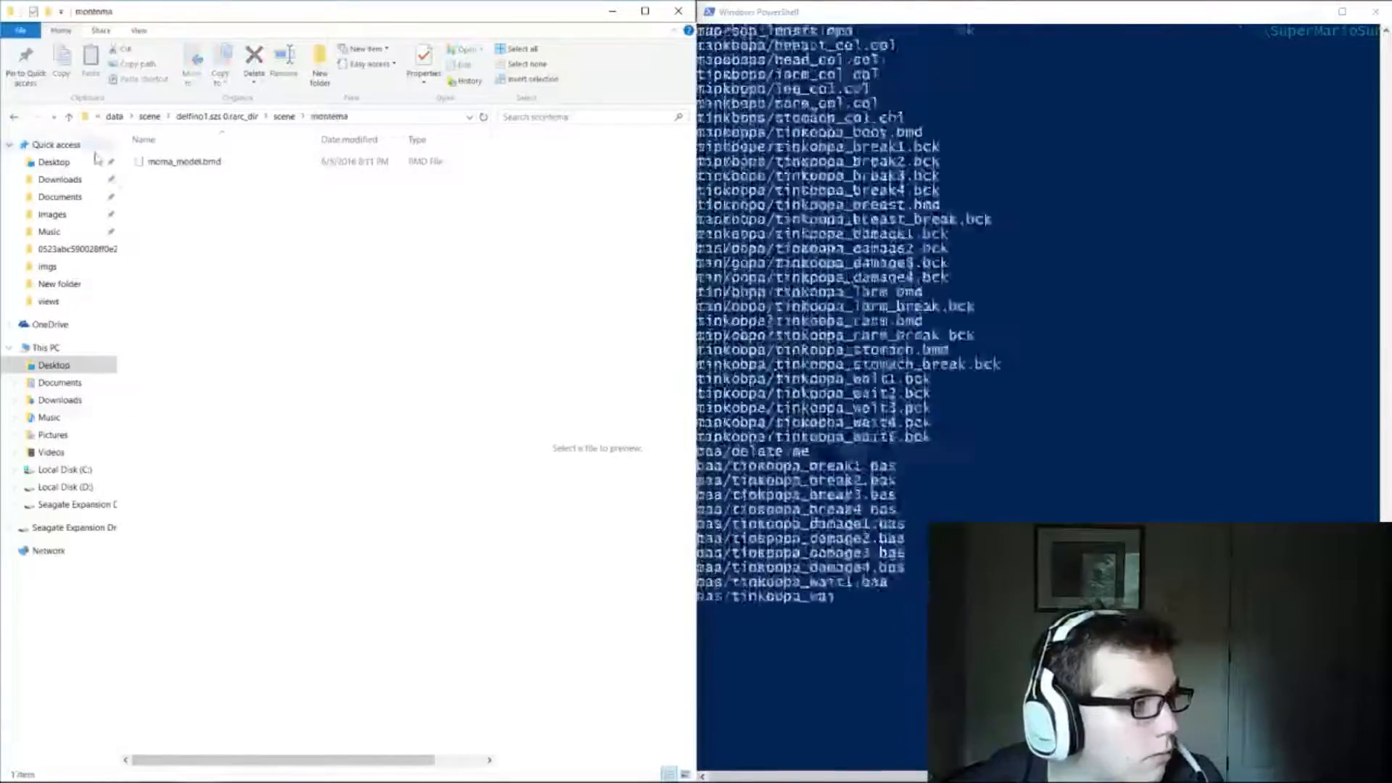
left_click(10, 117)
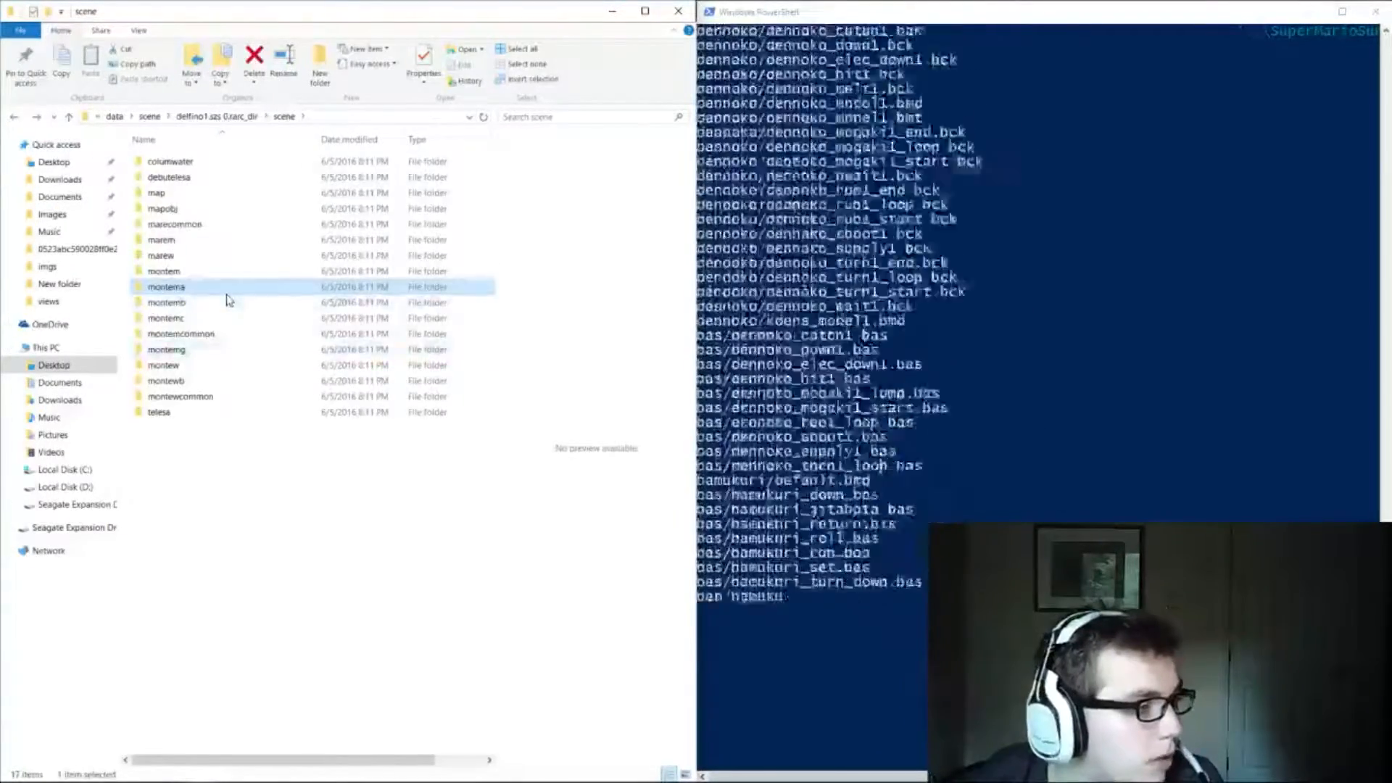
double_click(224, 302)
left_click(13, 116)
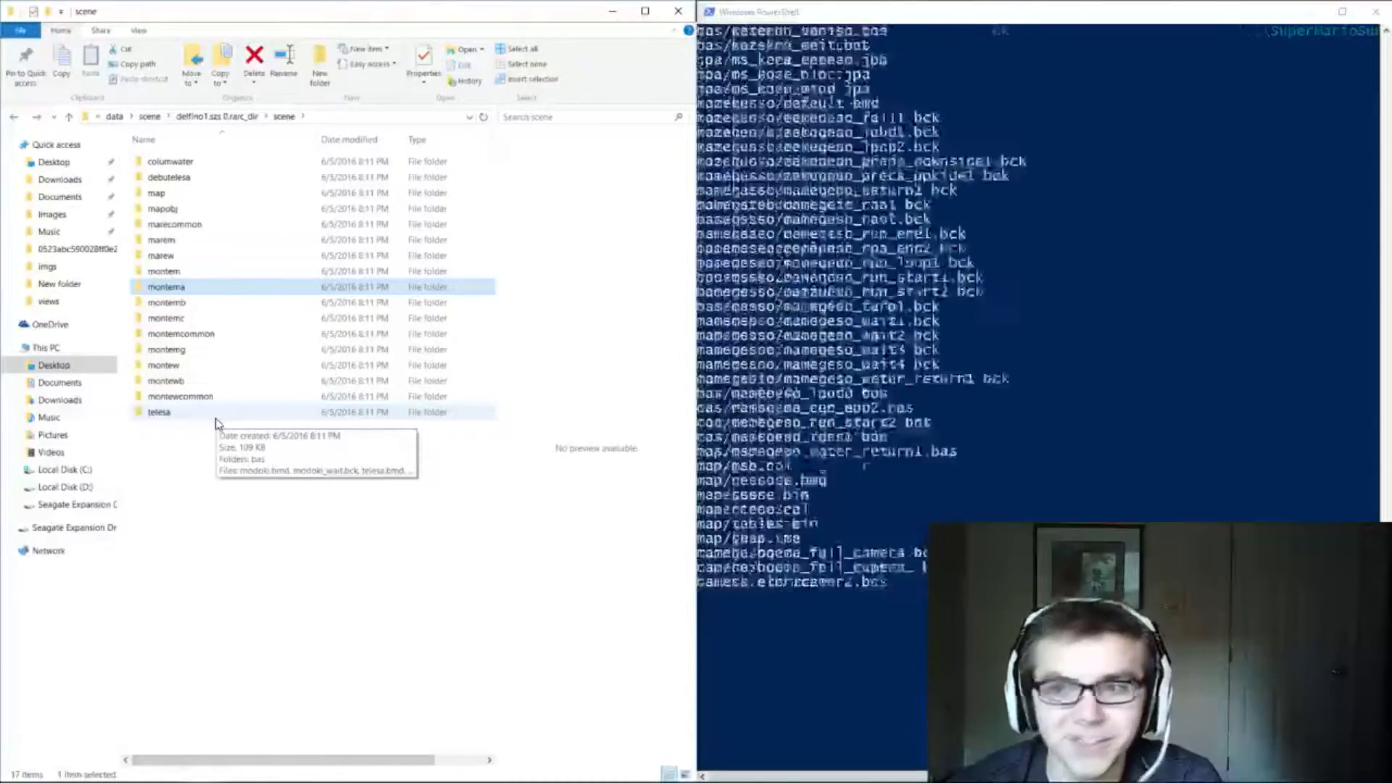
left_click(245, 116)
left_click(279, 116)
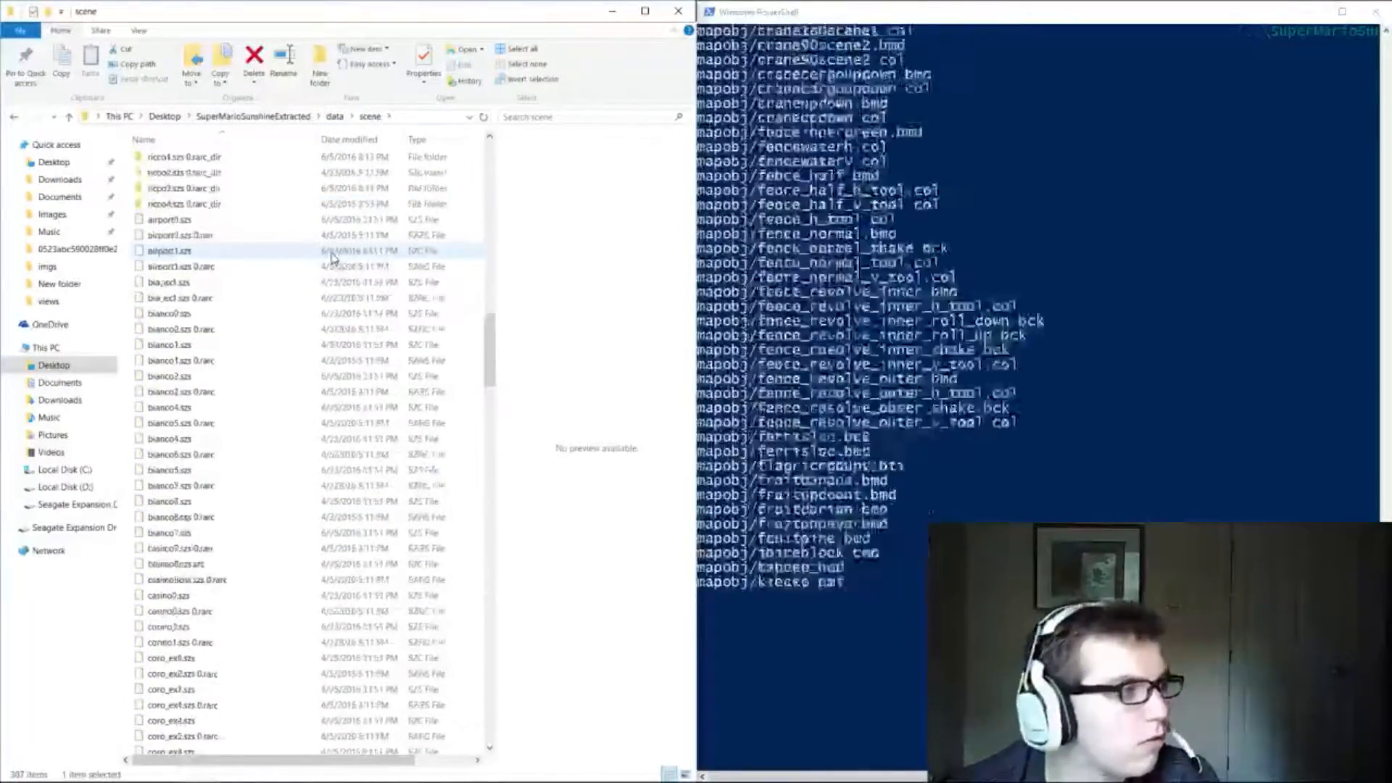
scroll(332, 257, "down", 10)
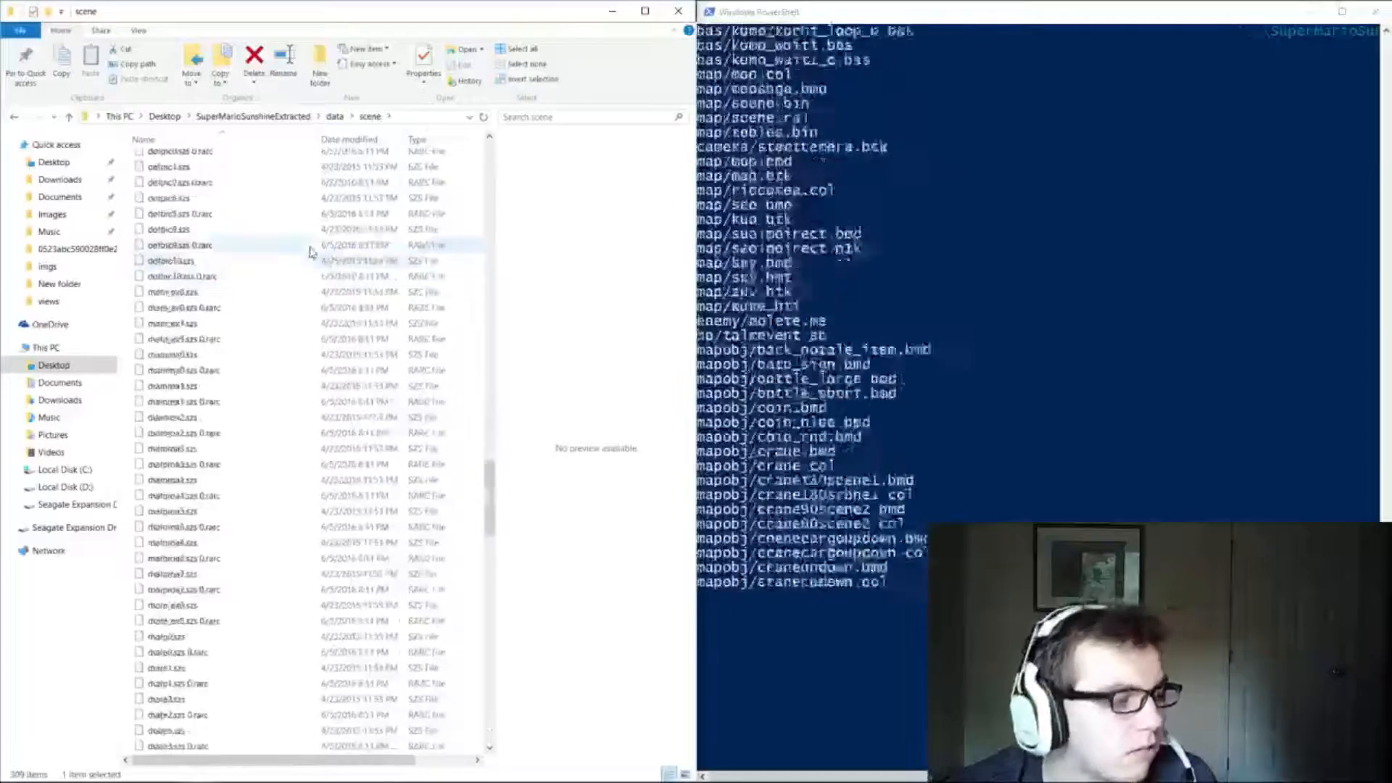
scroll(323, 253, "down", 10)
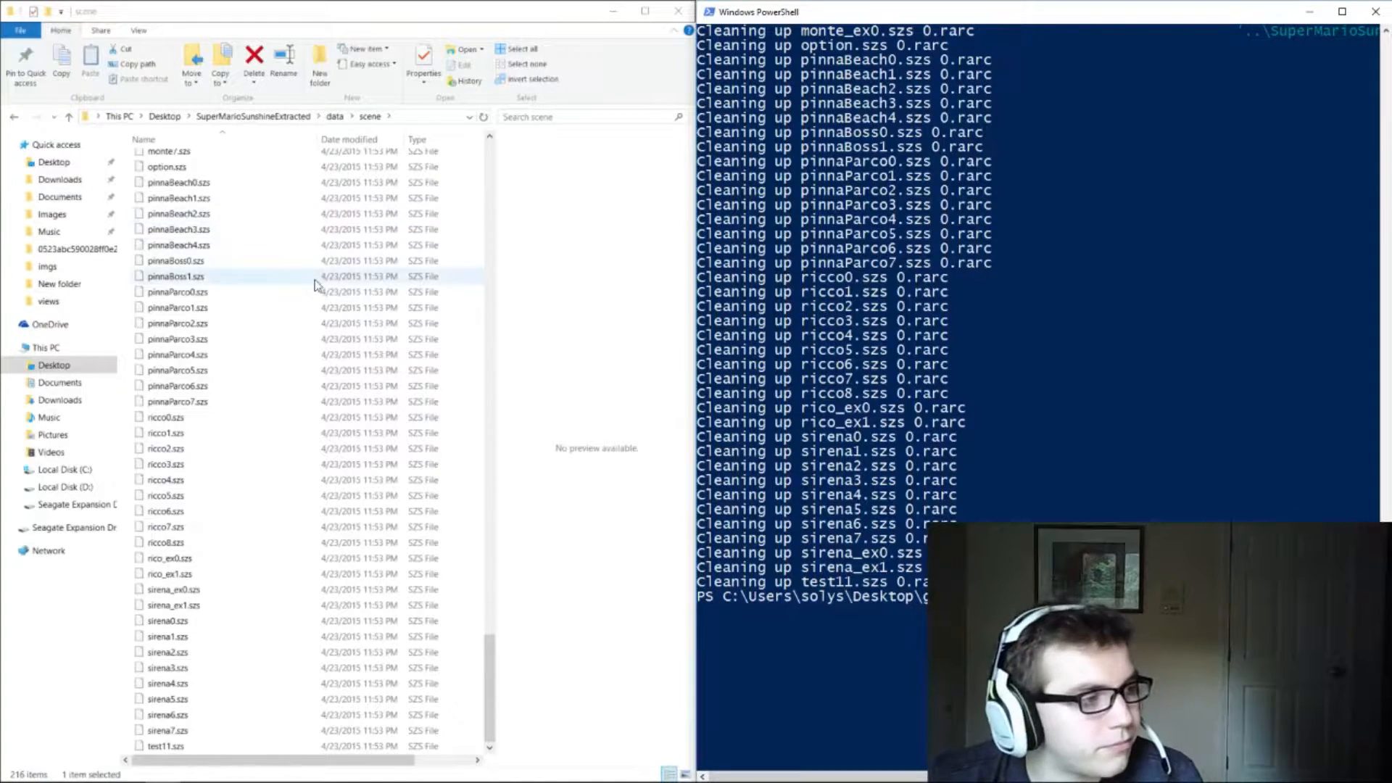
scroll(323, 257, "up", 5)
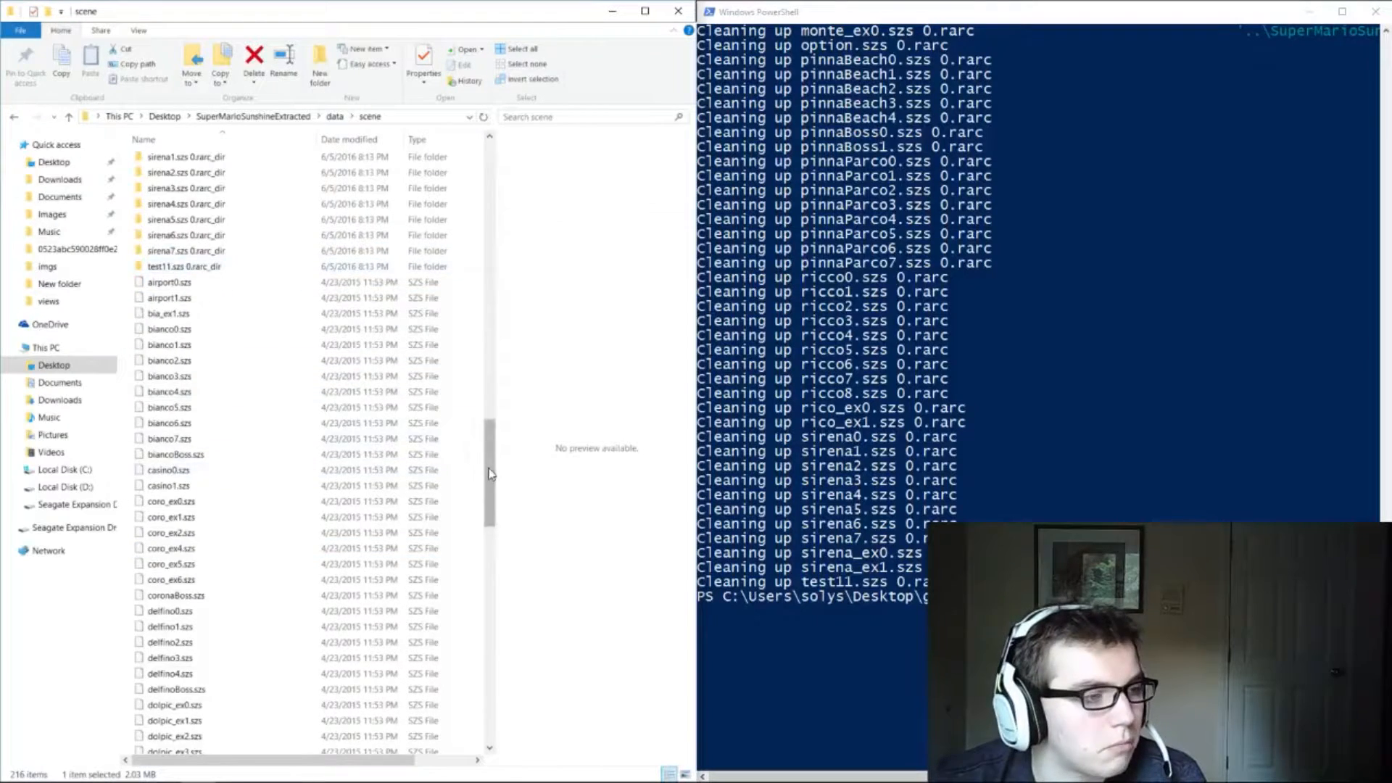
left_click_drag(489, 631, 498, 153)
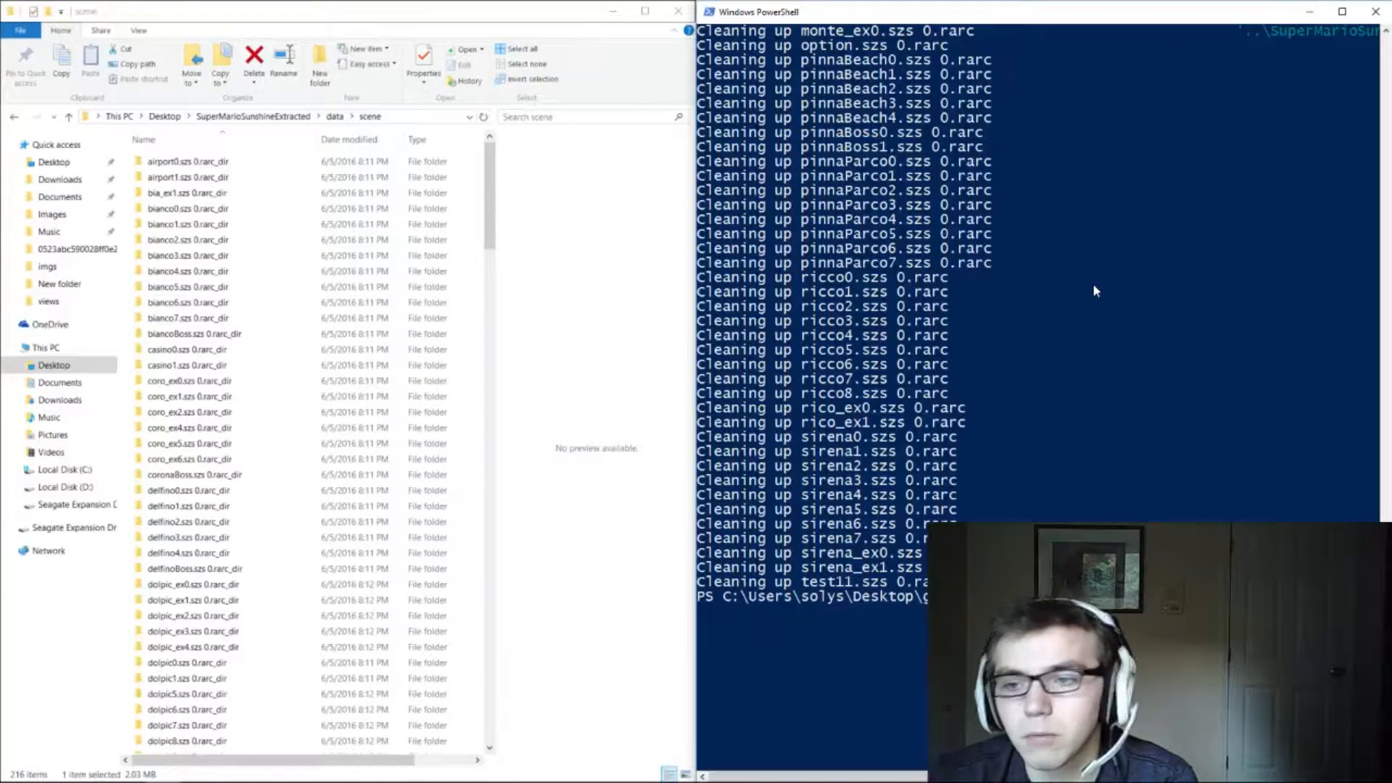
Step: Rerun gc_dumper.py with -r to delete every 0.rarc_dir folder, then clear the console
key("ctrl+l")
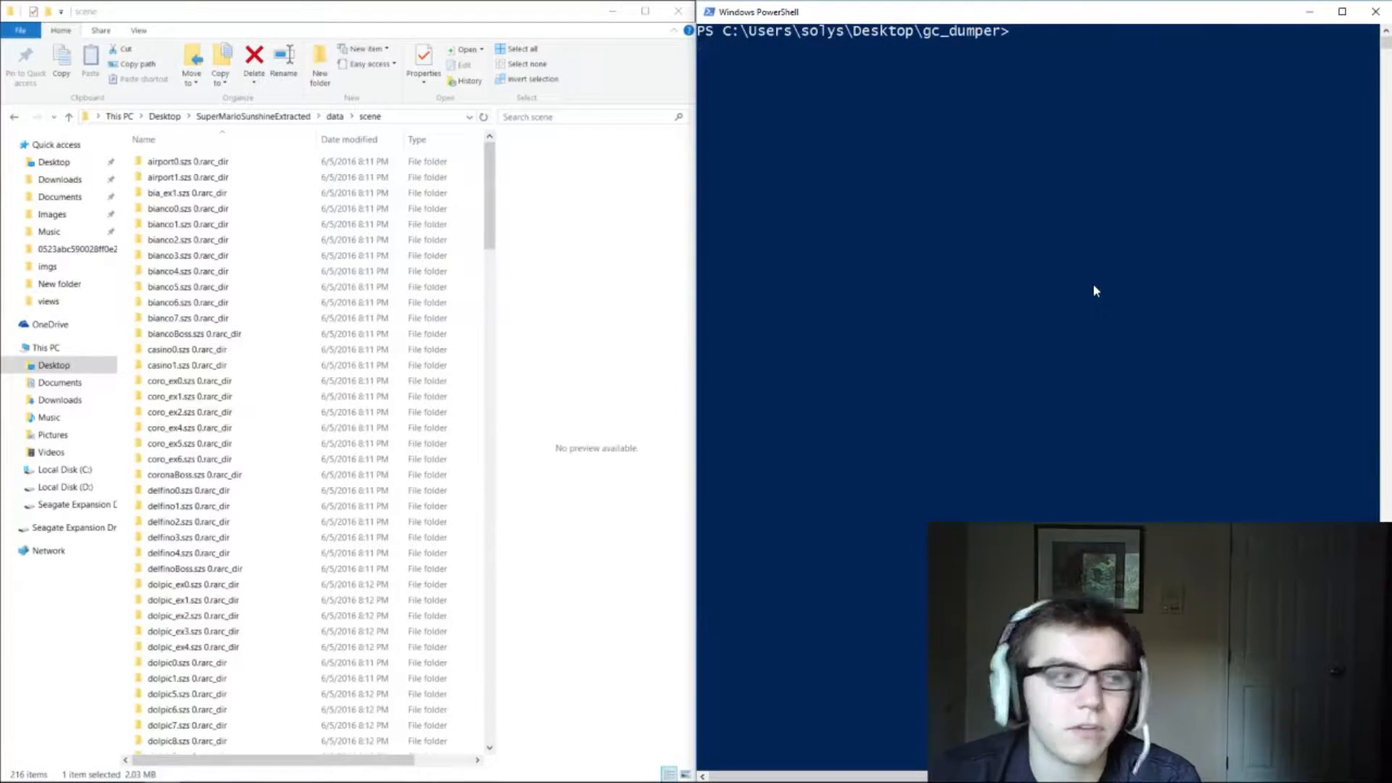
key("Up")
type("' -r")
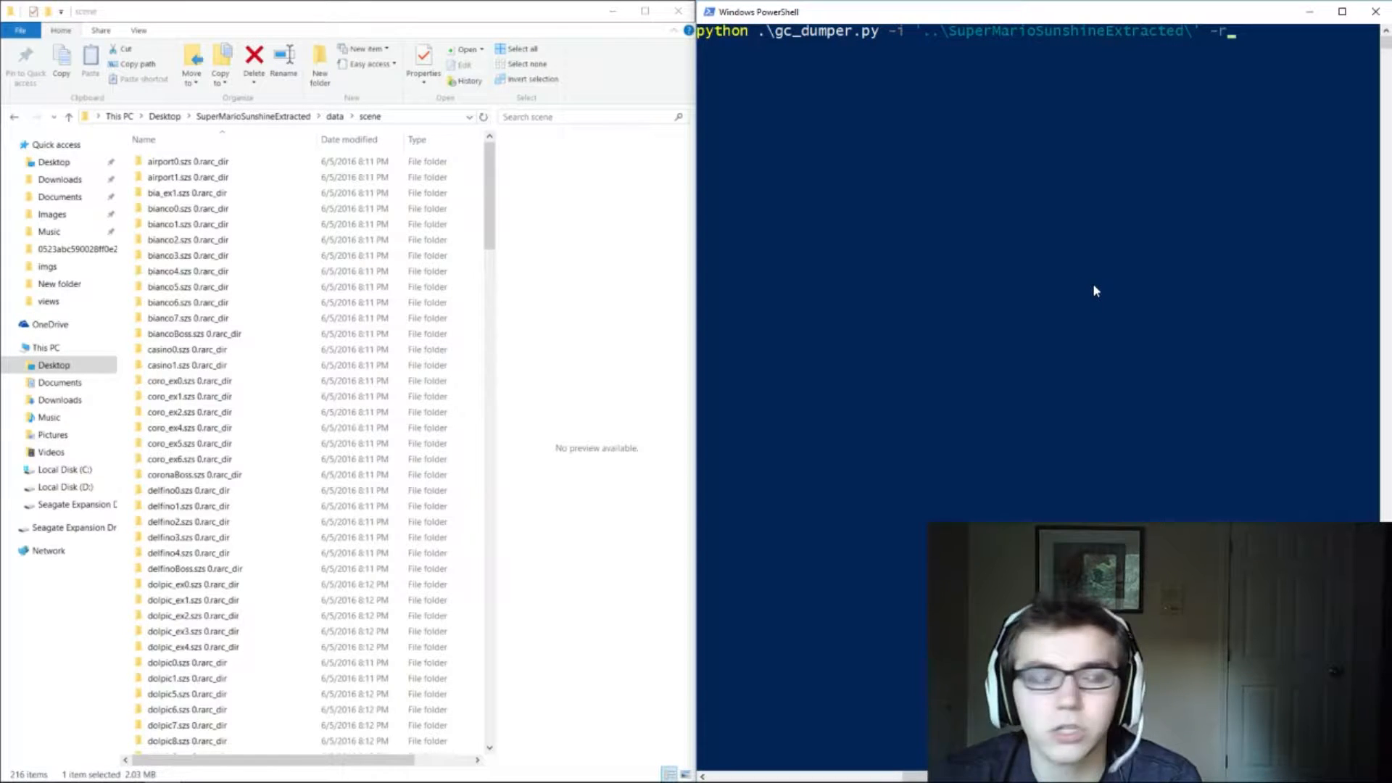
key("Return")
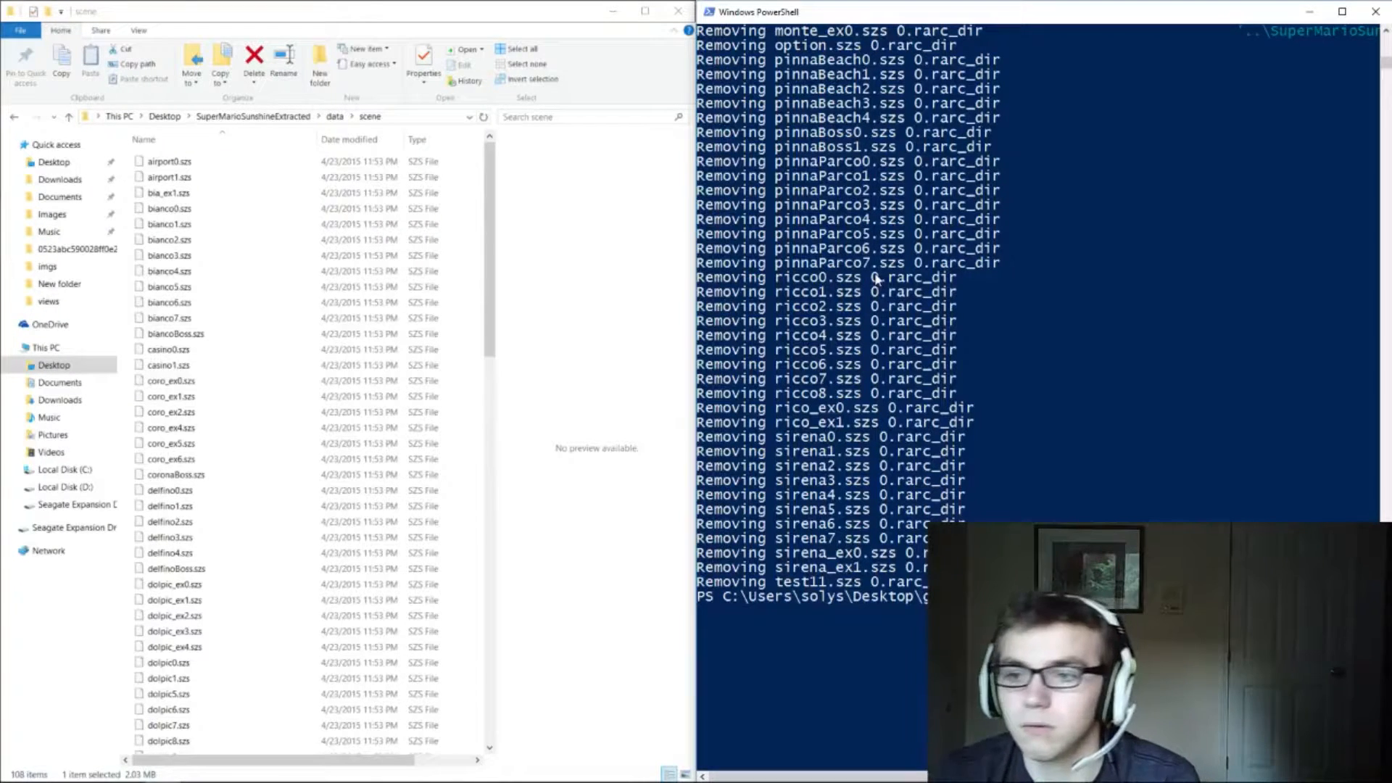
type("cls")
key("Return")
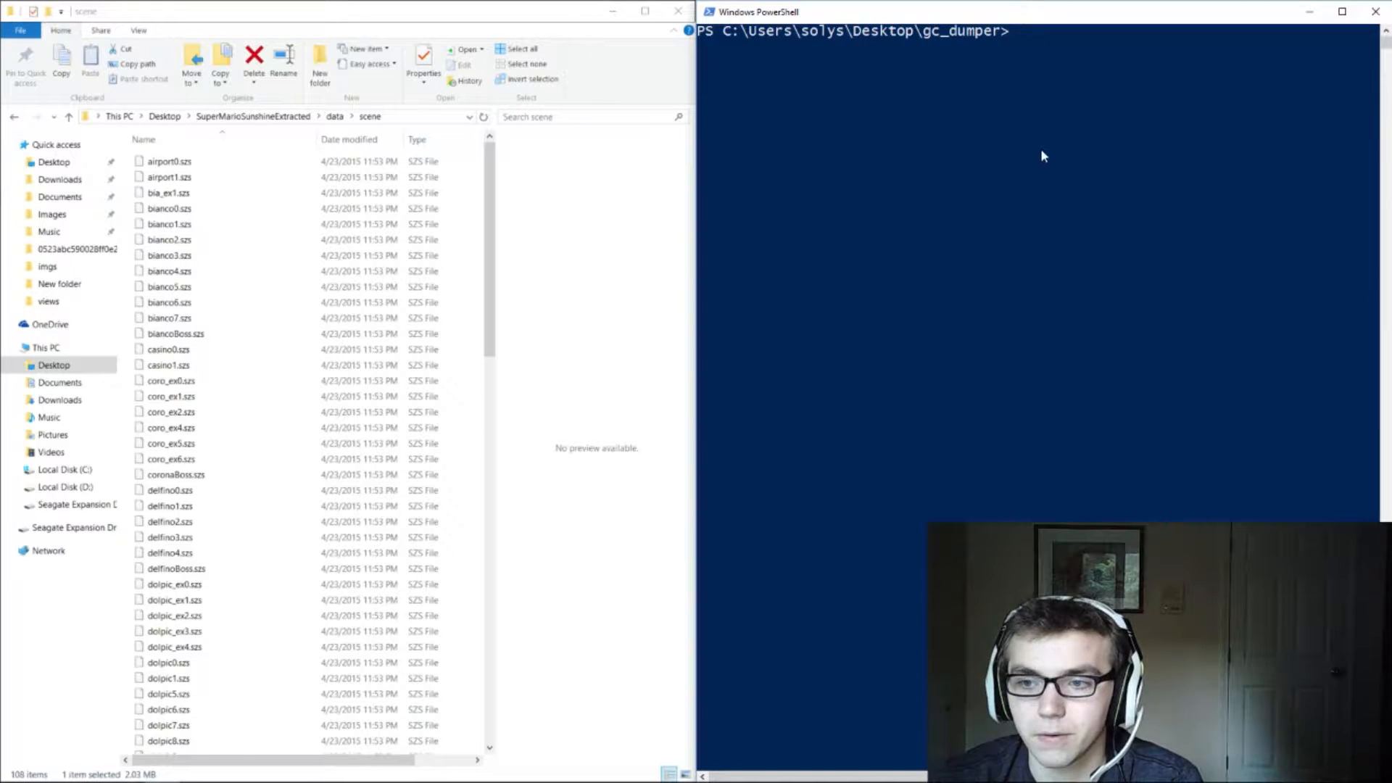
scroll(479, 218, "down", 10)
scroll(480, 327, "down", 10)
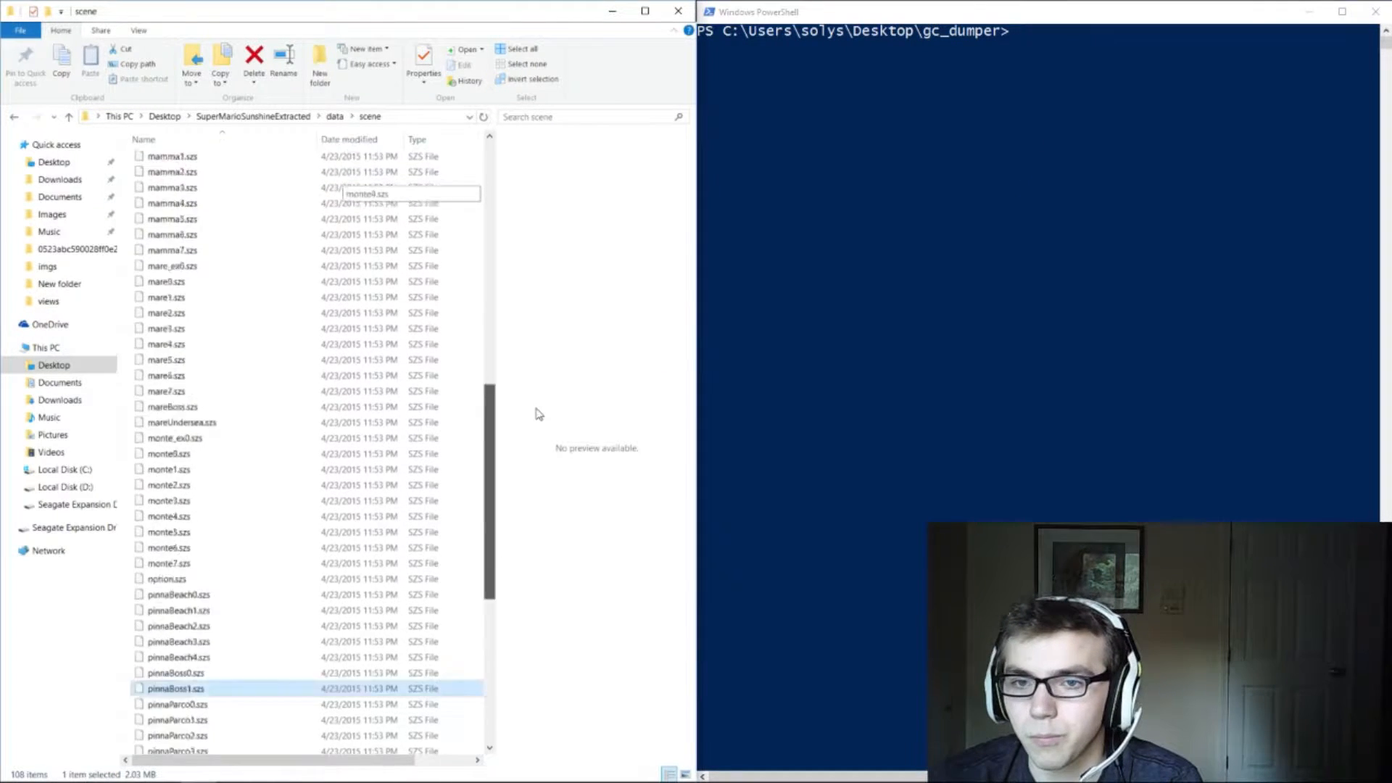
scroll(522, 435, "down", 10)
scroll(479, 435, "up", 10)
scroll(478, 381, "up", 5)
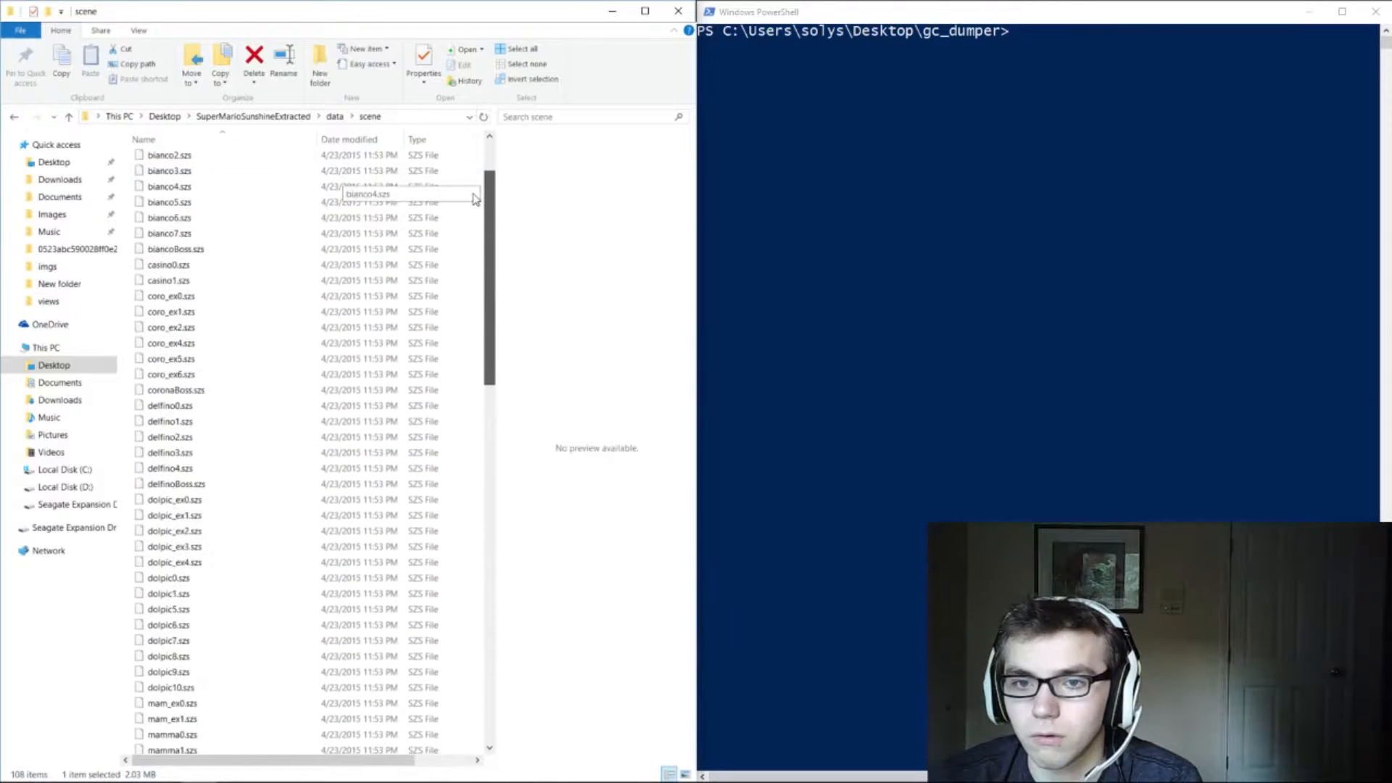
Step: Dismiss the 'Location is not available' error and navigate up to the data folder via the address bar
left_click(12, 116)
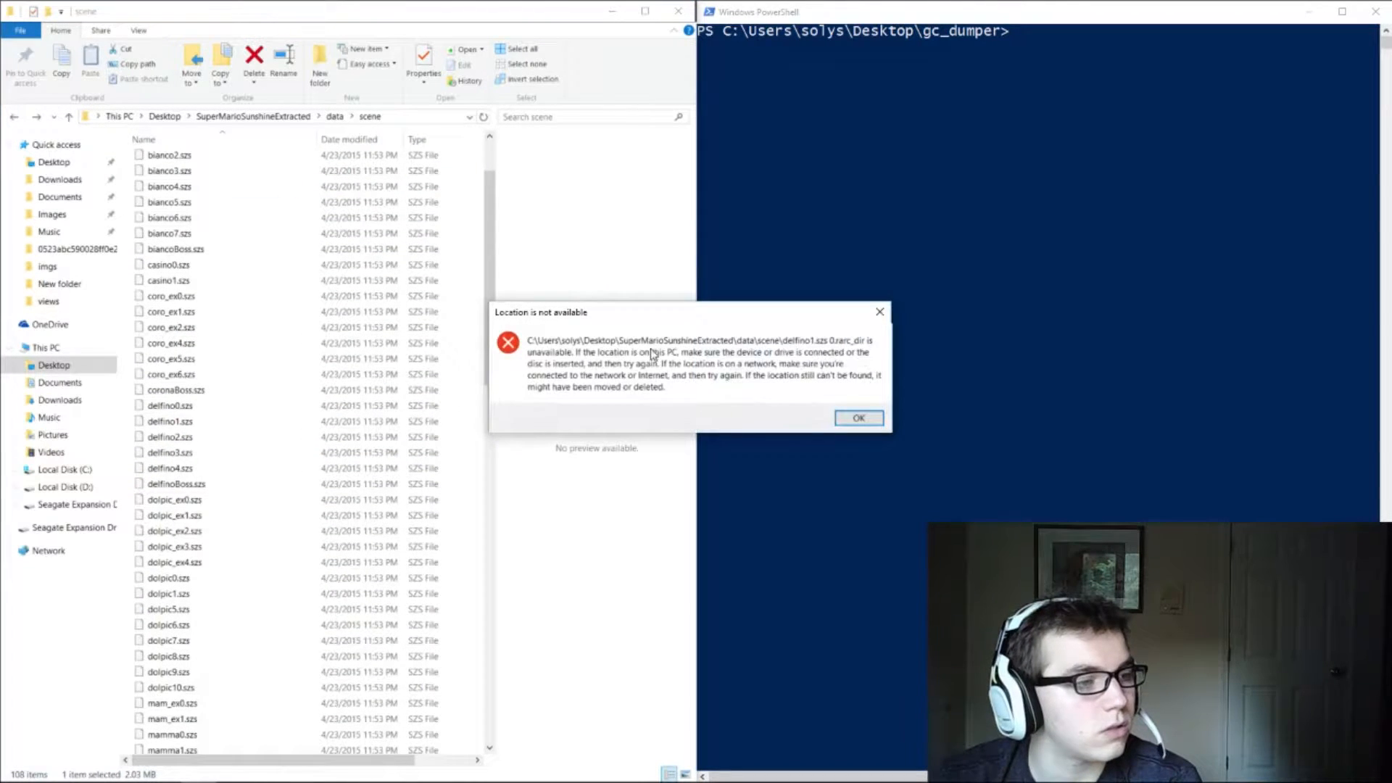
left_click(859, 418)
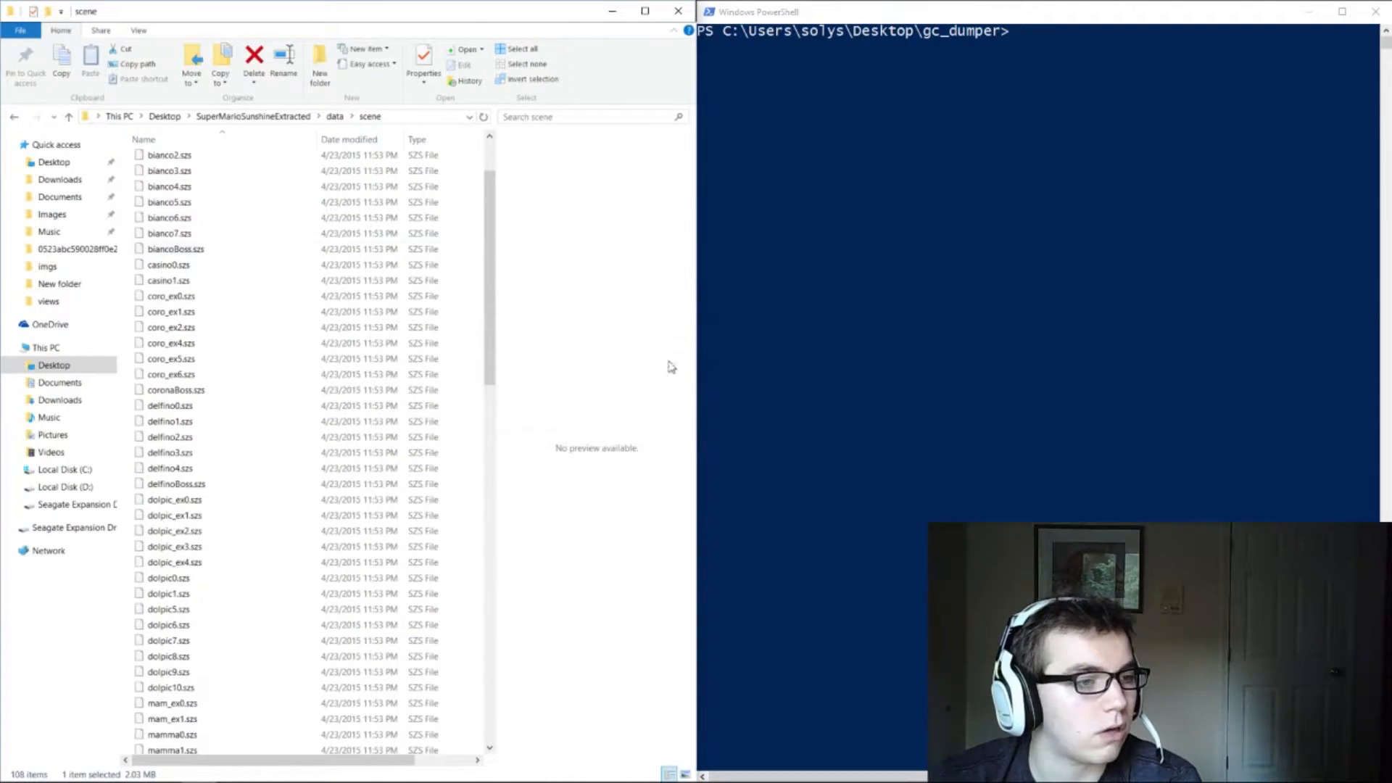
left_click(281, 156)
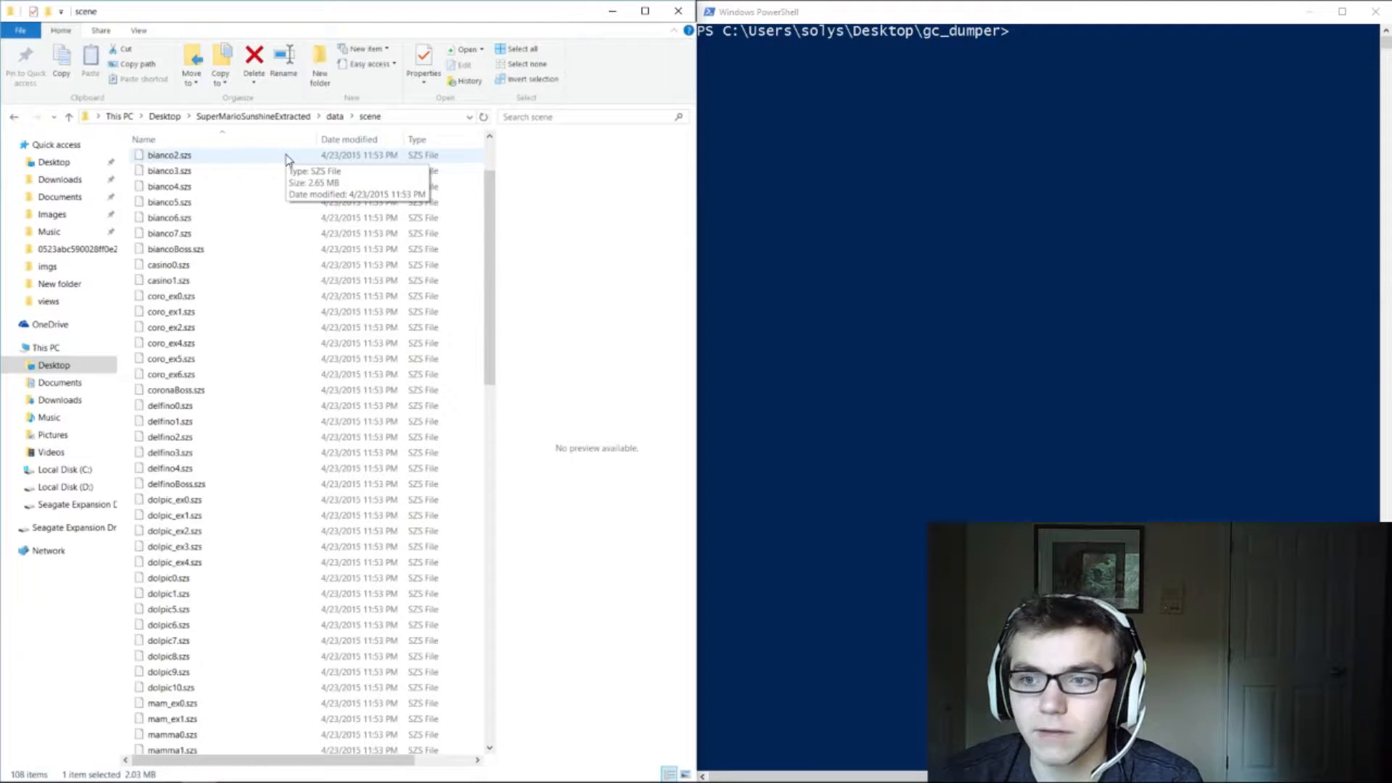
left_click(333, 116)
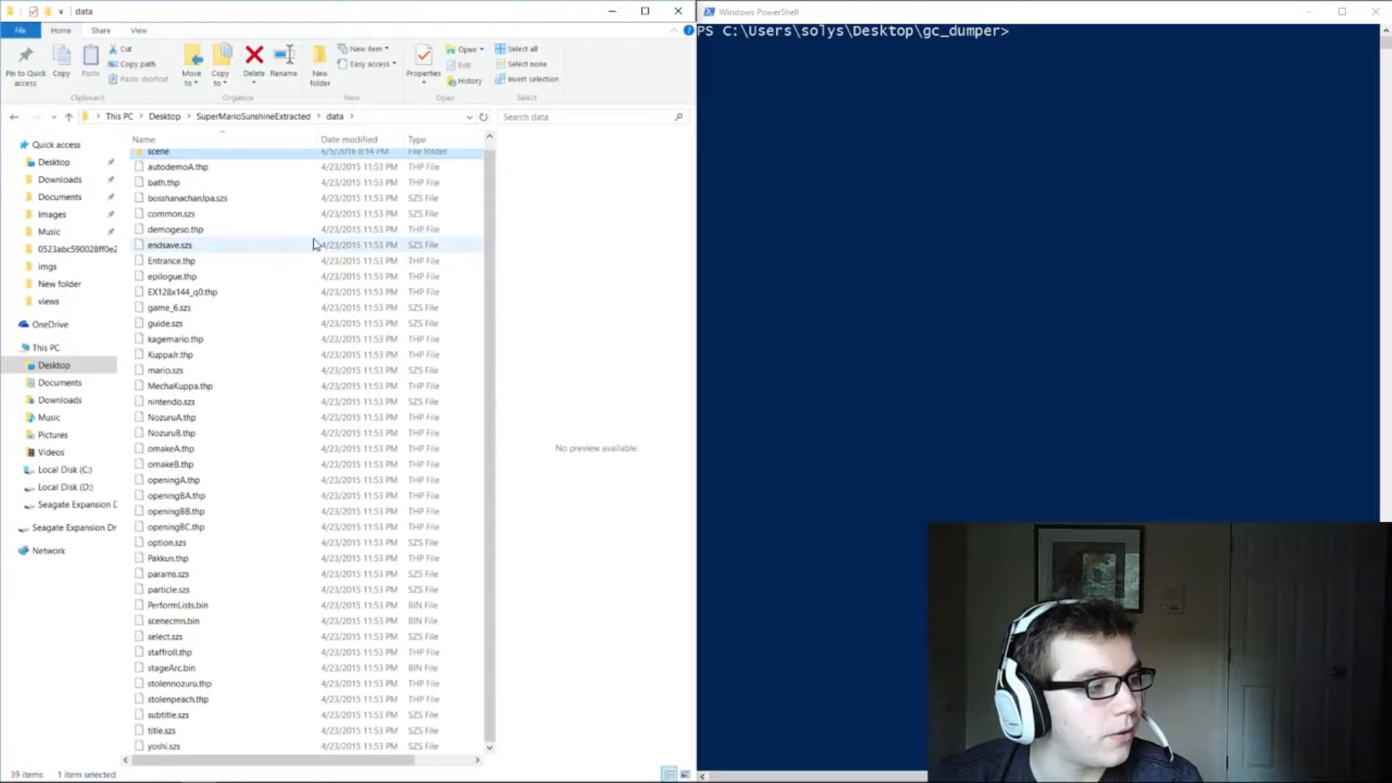
scroll(321, 233, "up", 1)
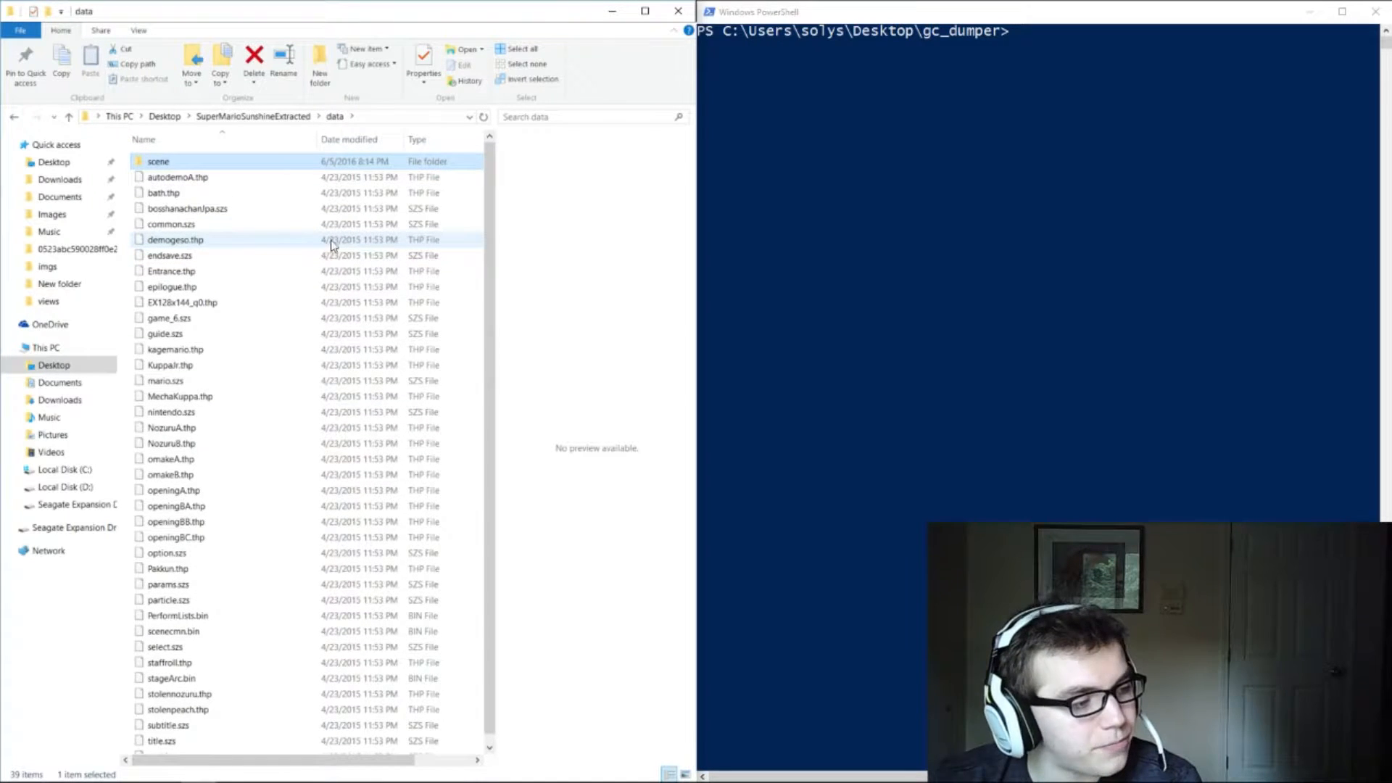